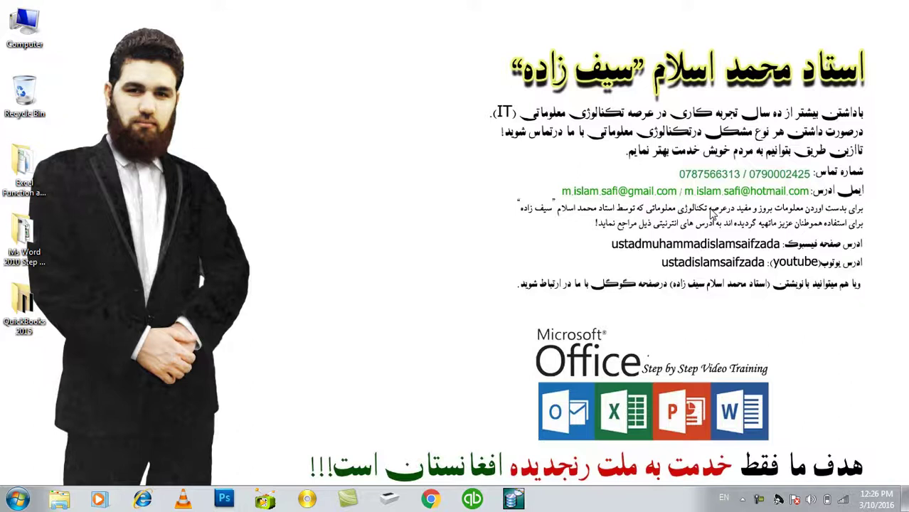
- Launch Word 2010 with the Run command 'winword' to get a blank Document1
right_click(656, 155)
click(684, 186)
key(super+r)
text(winwro)
key(BackSpace)
key(BackSpace)
text(ord)
key(Return)
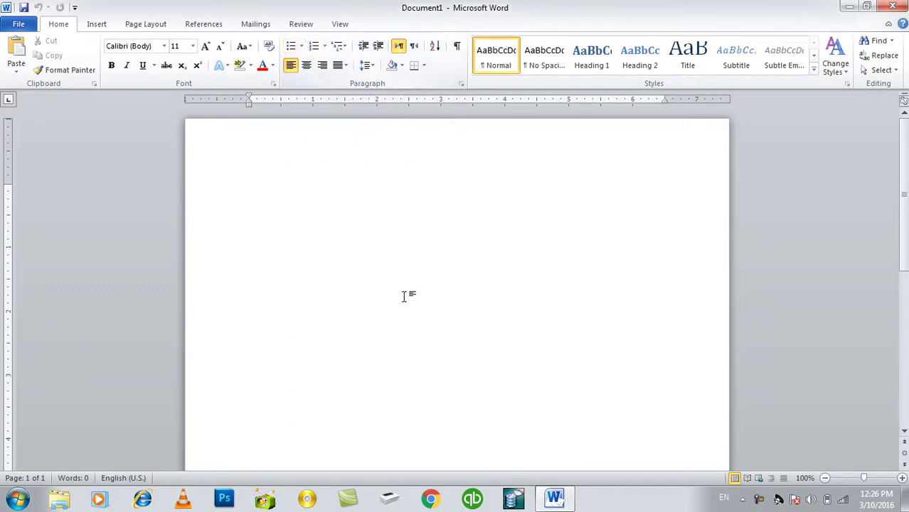
- Insert three sample paragraphs with =rand() and select them
text(=rand())
key(Return)
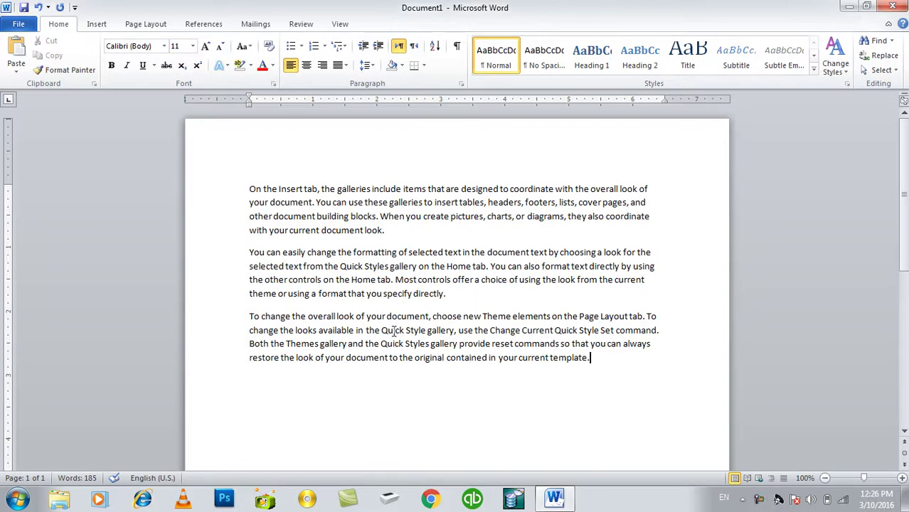
drag(642, 433, 231, 177)
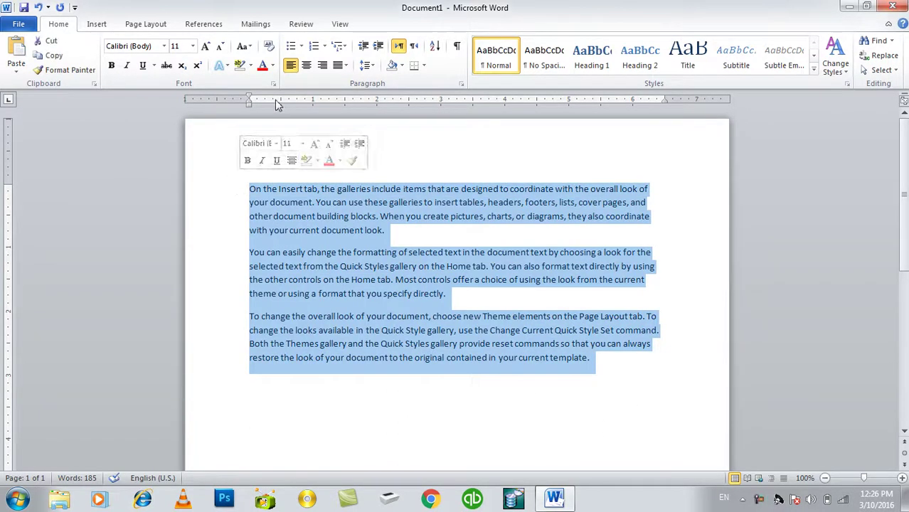
- Apply the a), b), c) numbering style to the selected paragraphs after previewing bullets
click(301, 46)
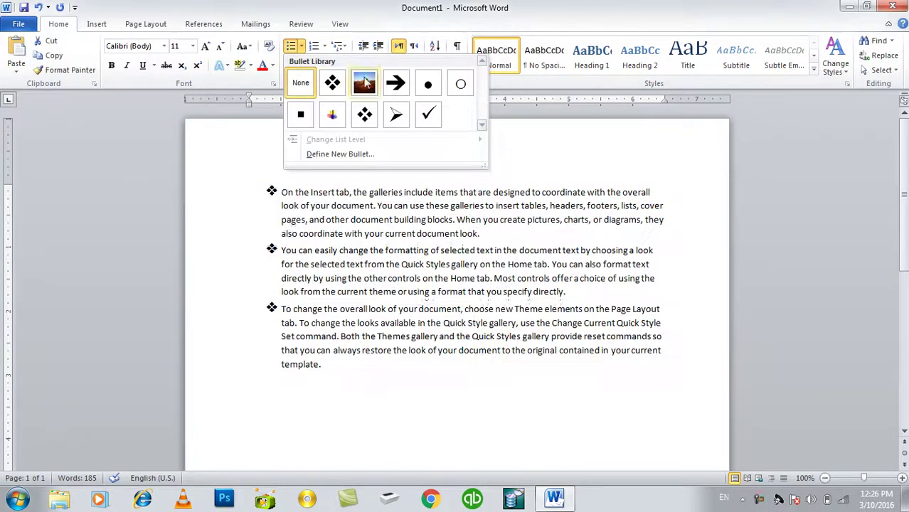
key(Escape)
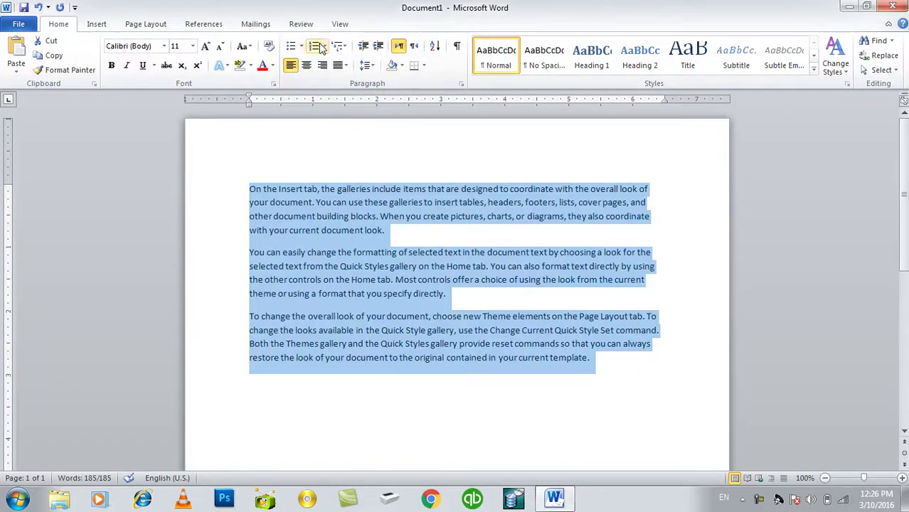
click(300, 45)
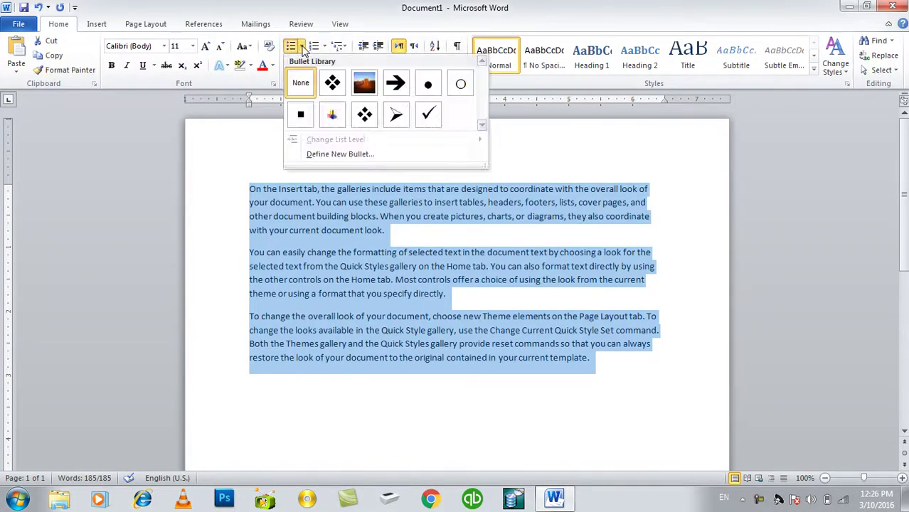
click(324, 47)
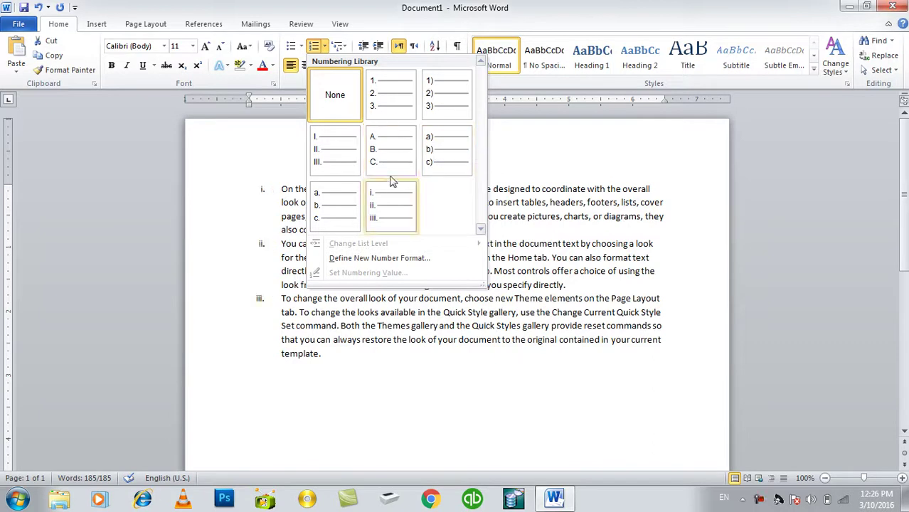
click(437, 149)
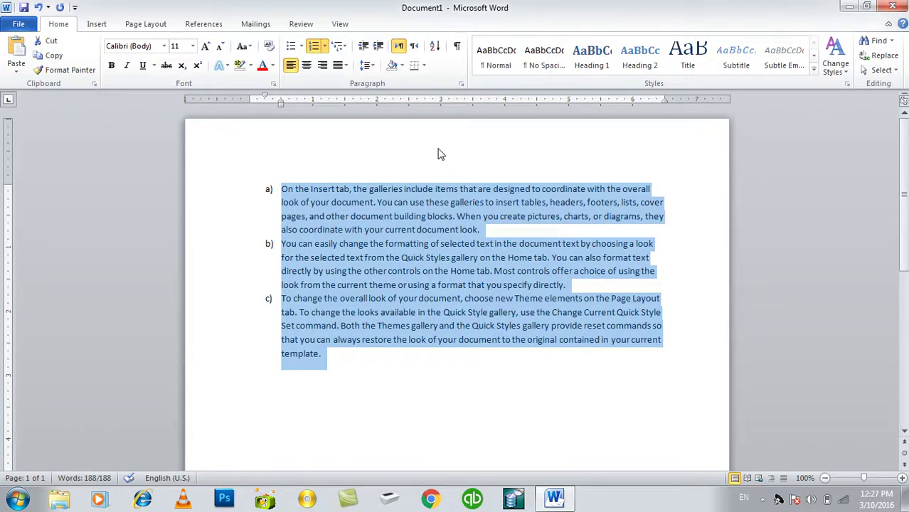
click(324, 46)
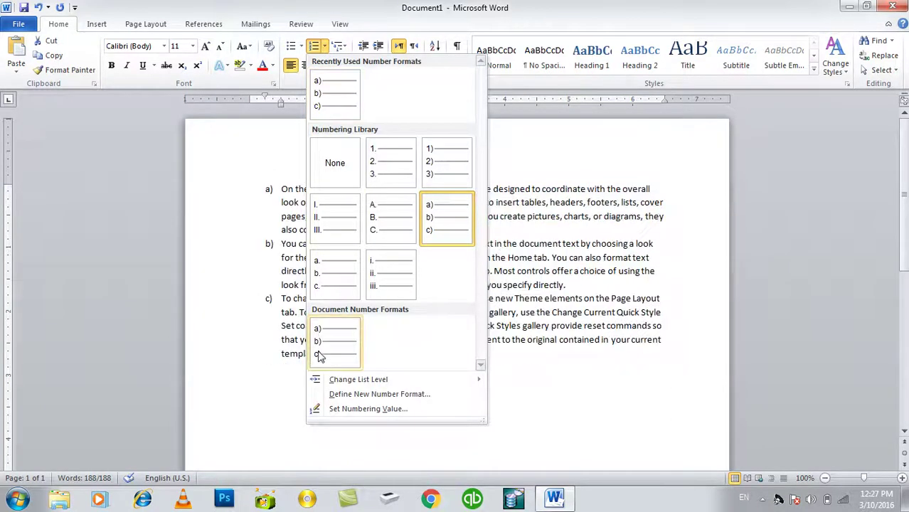
- Define a new number format using Roman numerals I, II, III
click(353, 394)
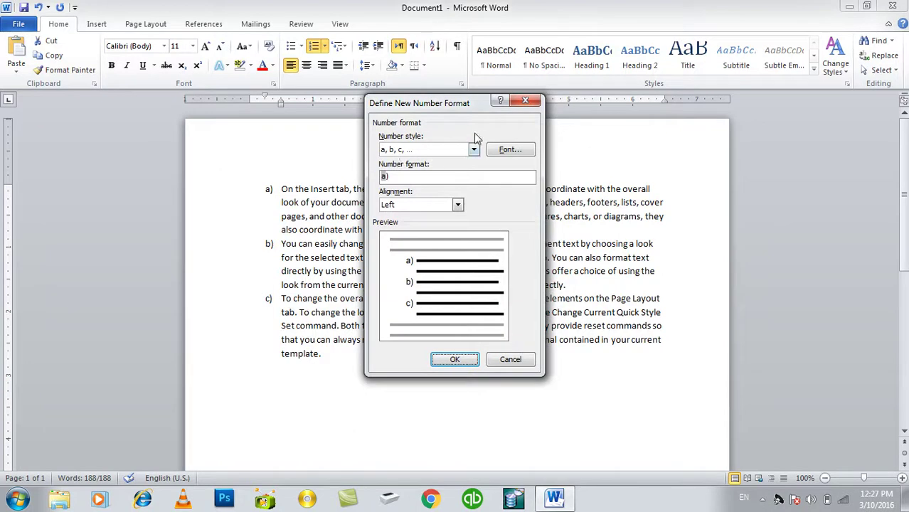
click(473, 150)
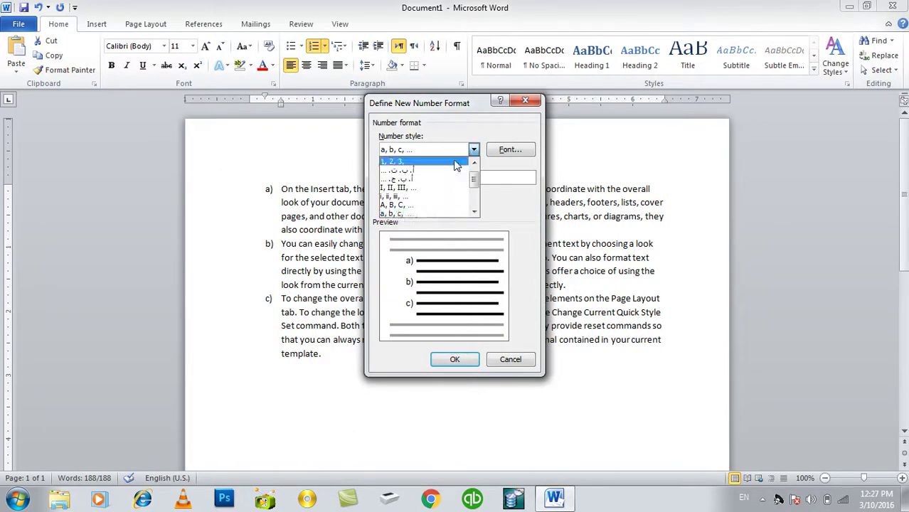
click(424, 188)
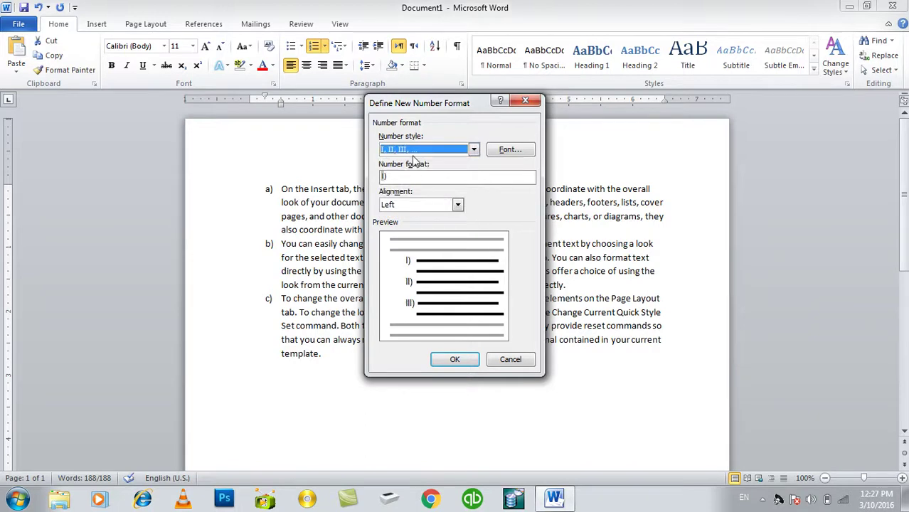
click(454, 359)
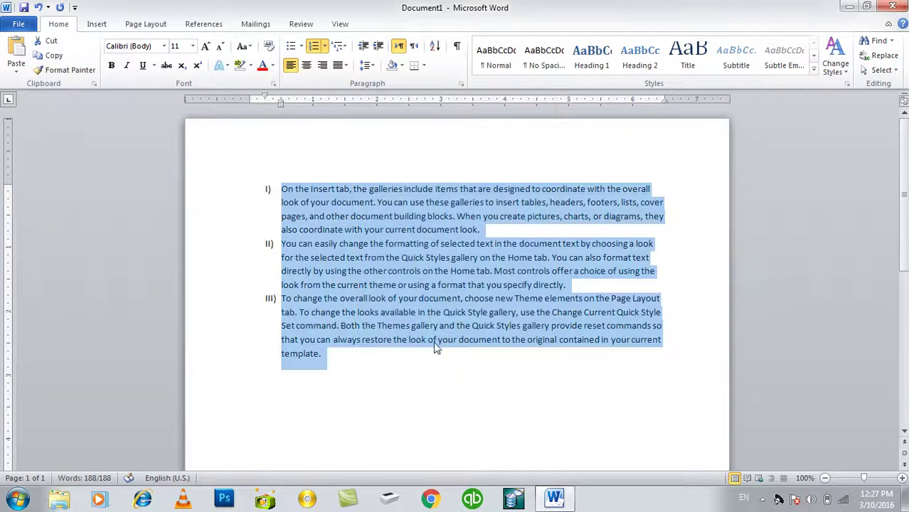
click(324, 45)
click(348, 409)
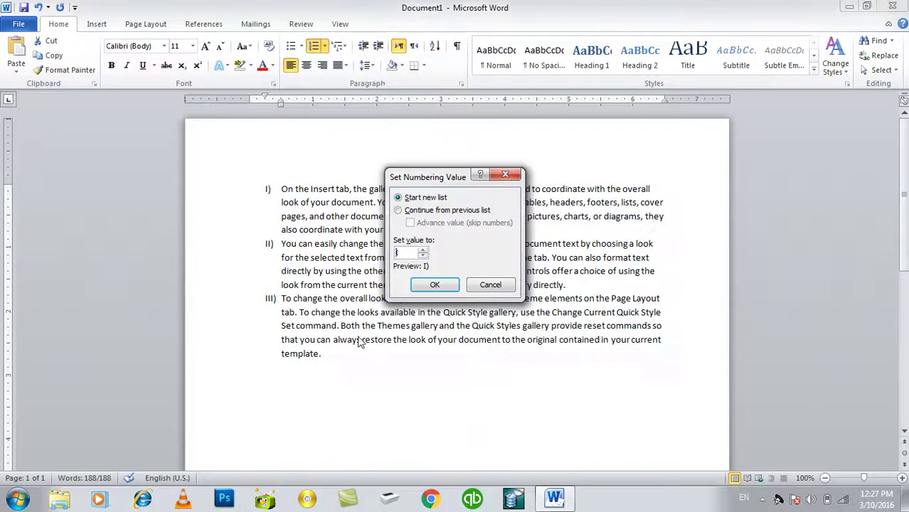
key(Escape)
- Redefine the number format, keeping left alignment and the I, II, III style
click(326, 45)
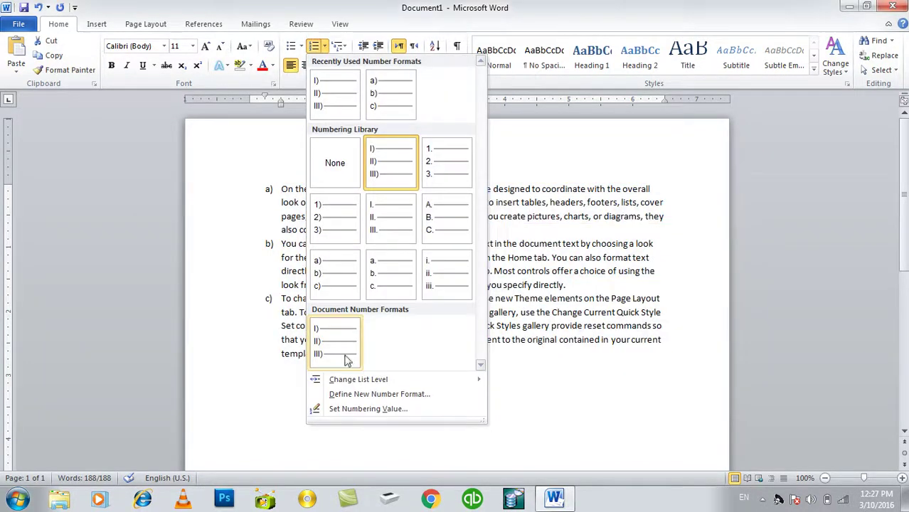
click(355, 393)
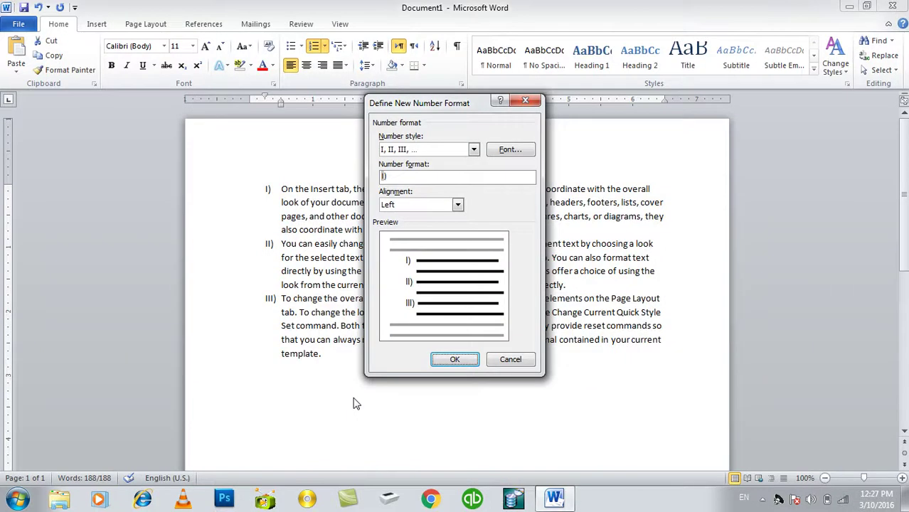
click(419, 207)
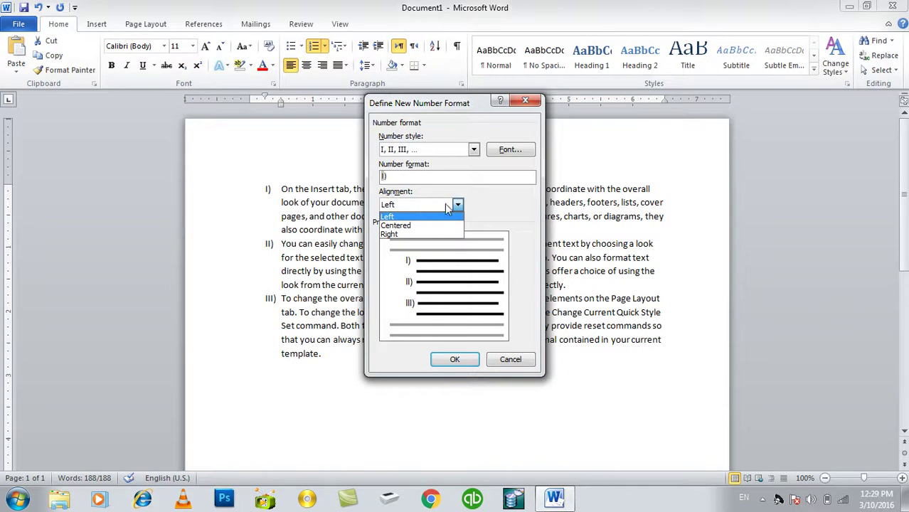
click(449, 215)
click(458, 151)
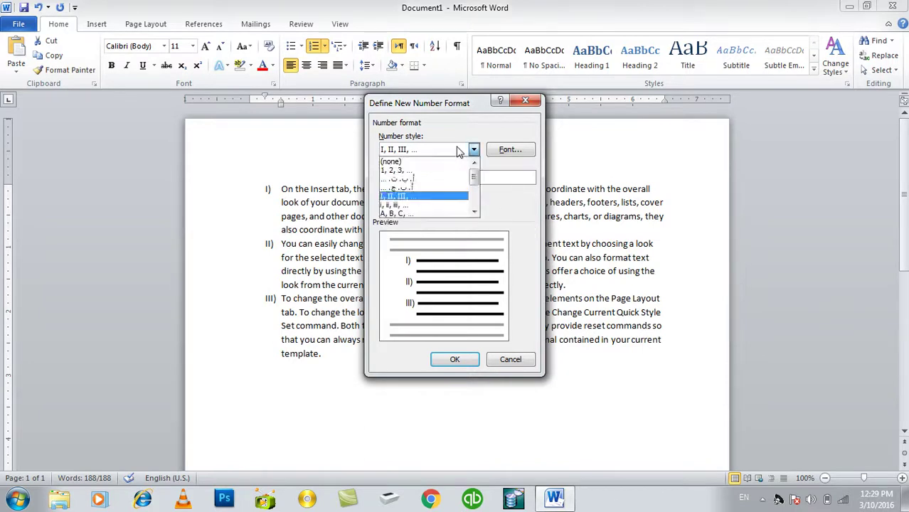
click(458, 151)
click(509, 150)
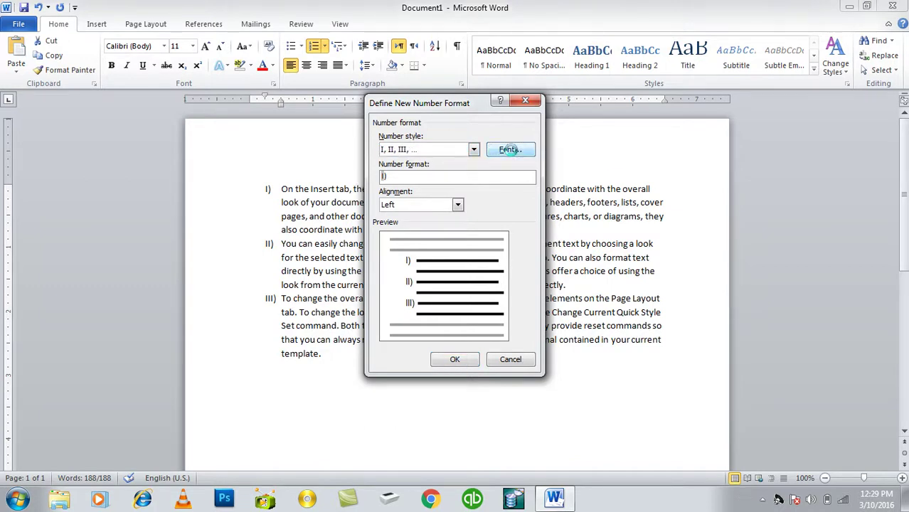
click(509, 150)
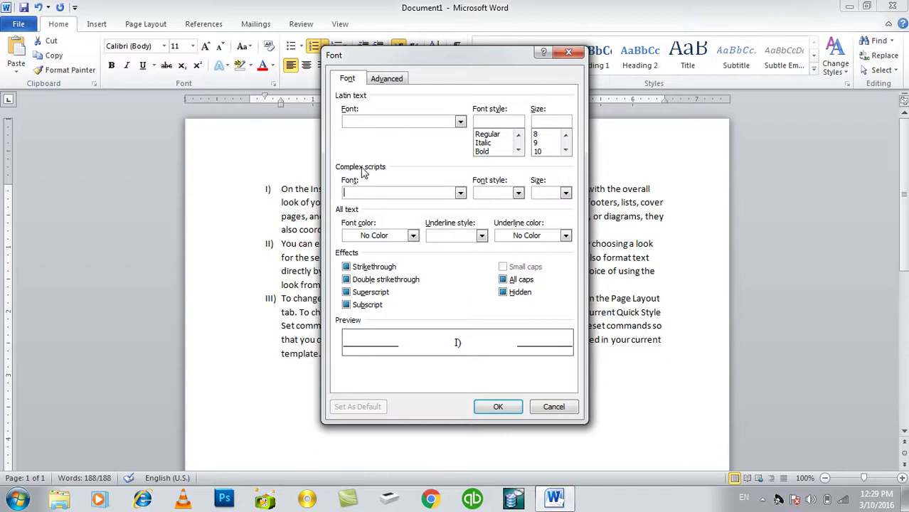
- Make the list numerals bold with a larger font size and apply the format
click(497, 151)
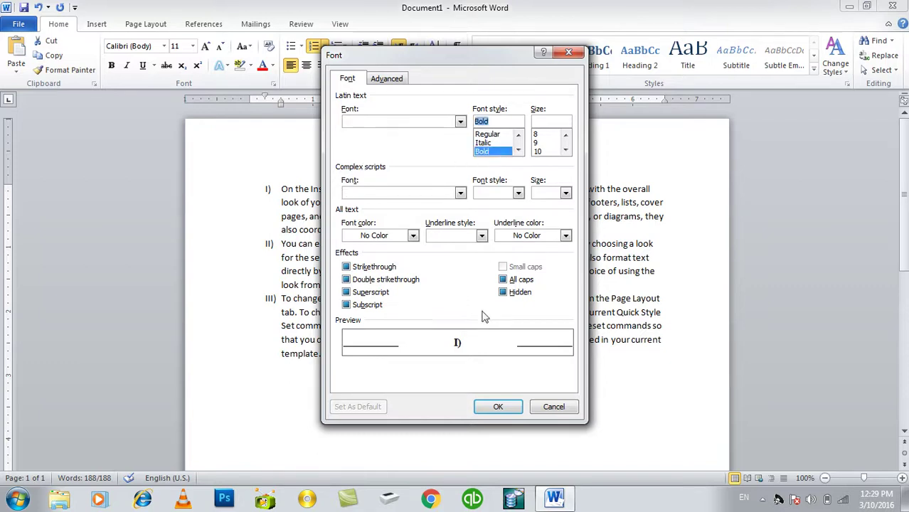
click(544, 151)
click(565, 150)
click(541, 152)
click(497, 407)
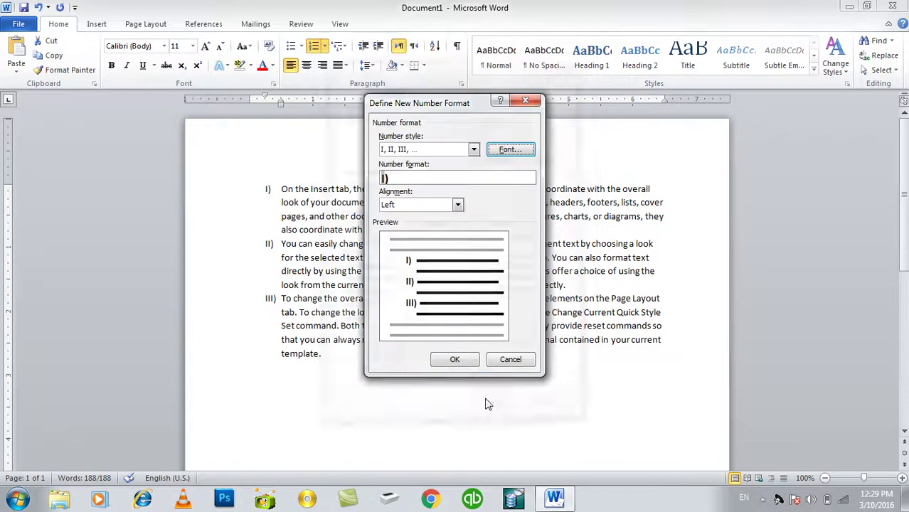
click(466, 359)
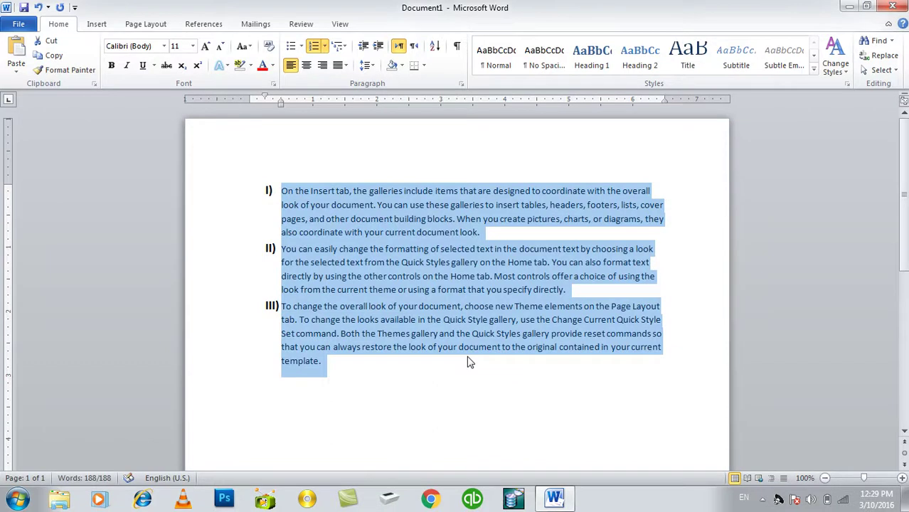
- Start the list numbering at II and insert a page break after the last paragraph
click(324, 46)
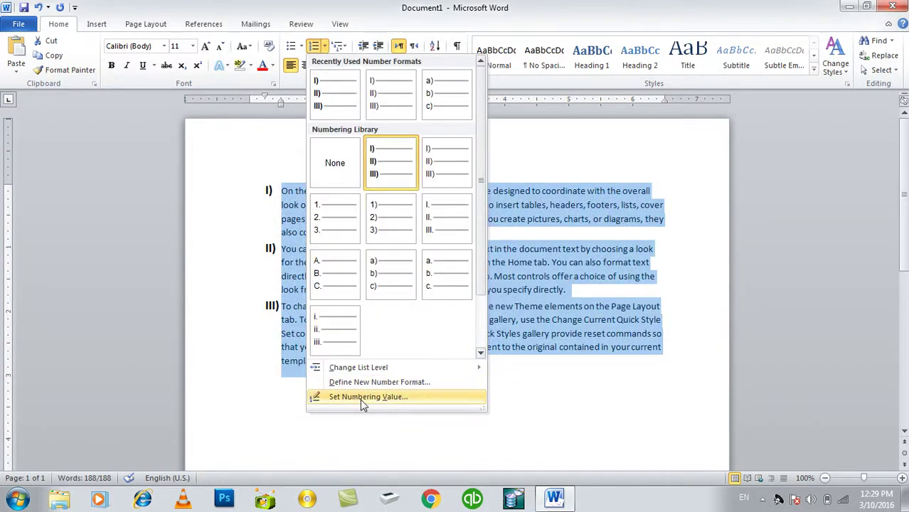
click(364, 397)
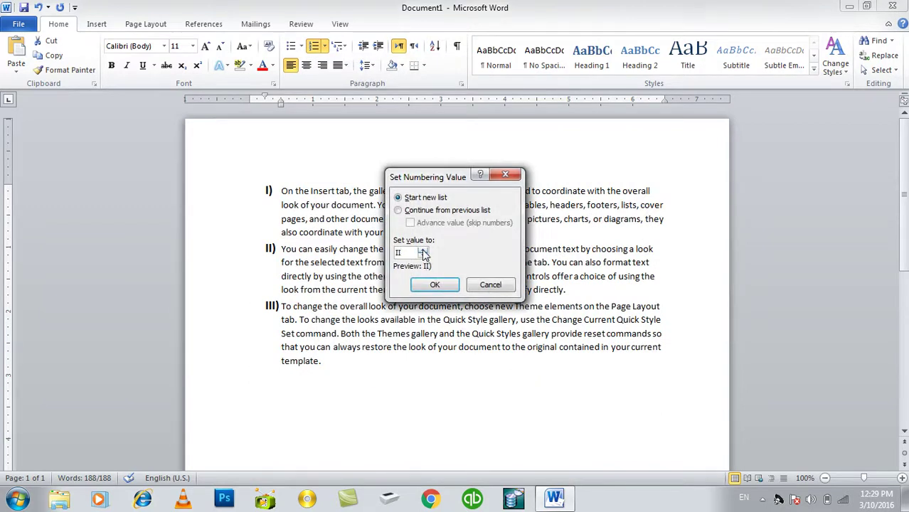
click(430, 286)
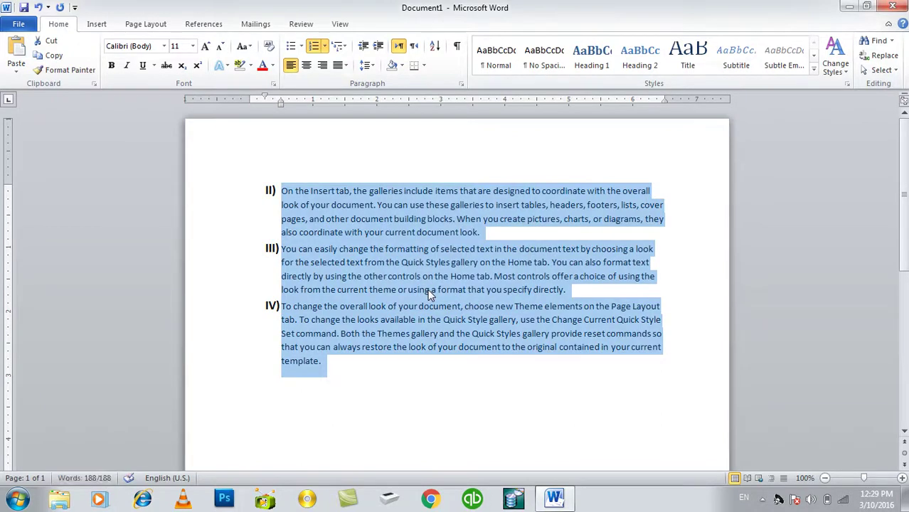
click(405, 387)
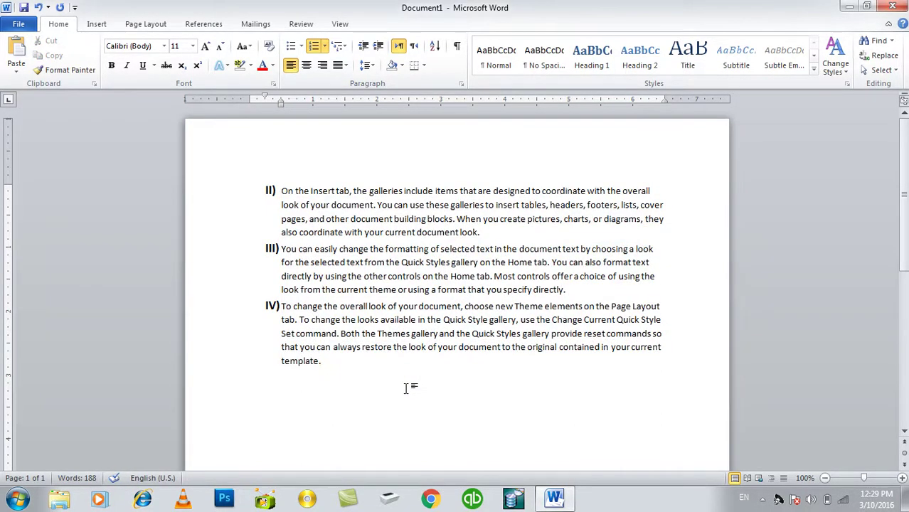
key(ctrl+Return)
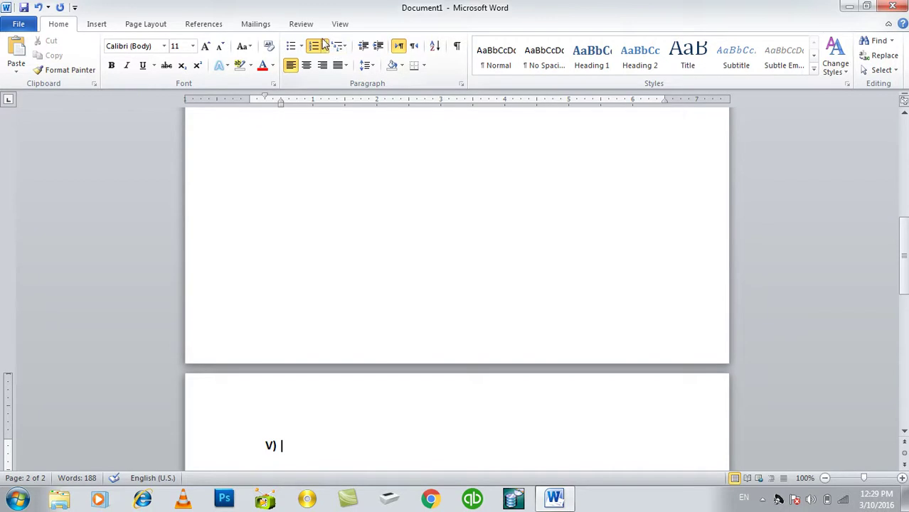
- Try Continue from previous list and Advance value, then confirm Start new list
click(324, 45)
click(366, 396)
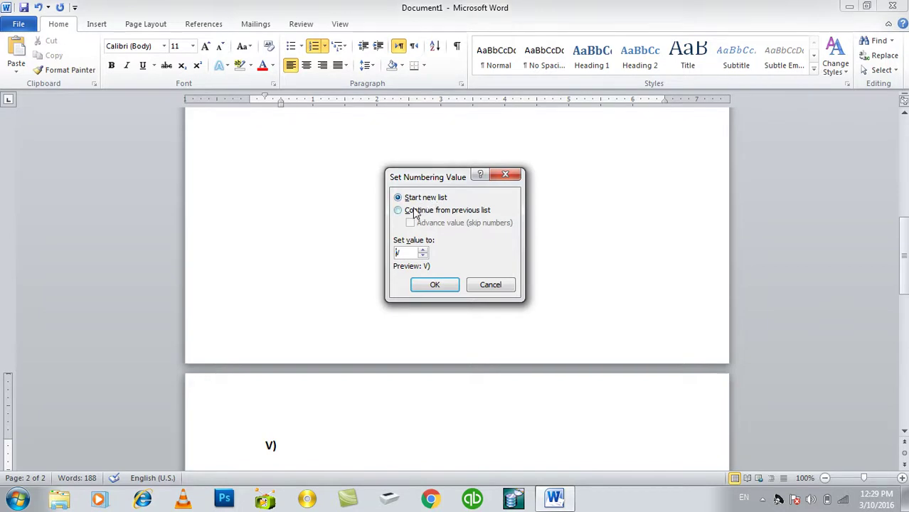
click(413, 212)
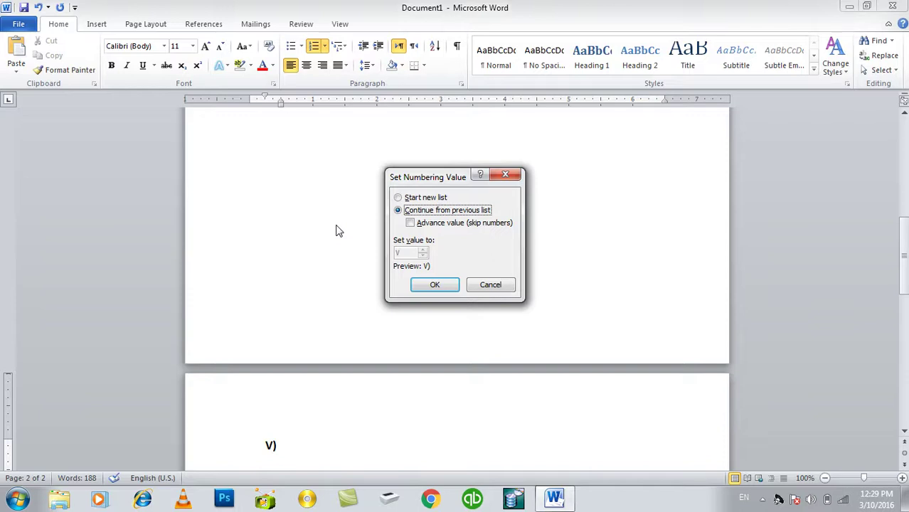
click(419, 199)
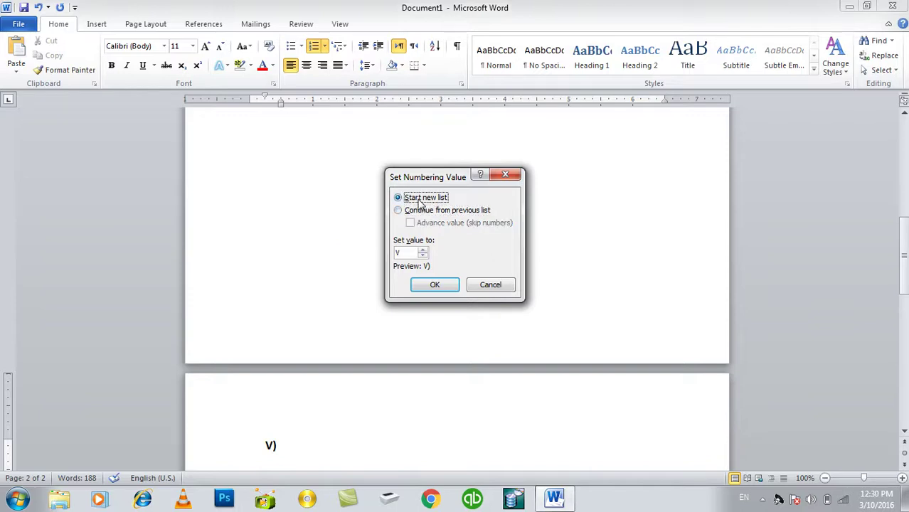
click(424, 211)
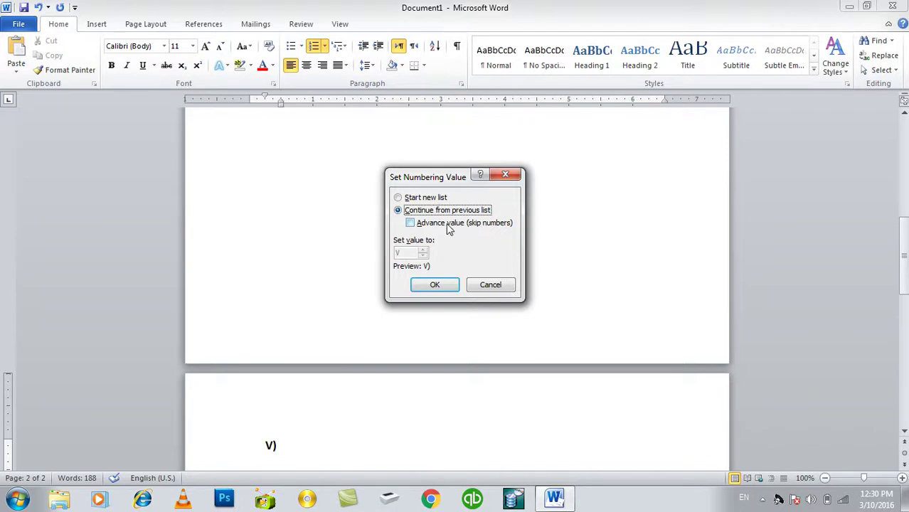
click(478, 225)
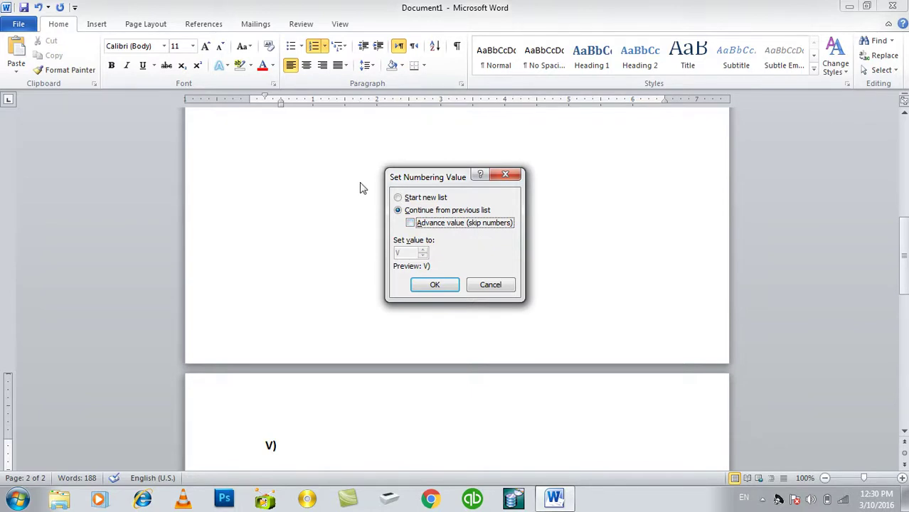
click(434, 198)
click(453, 283)
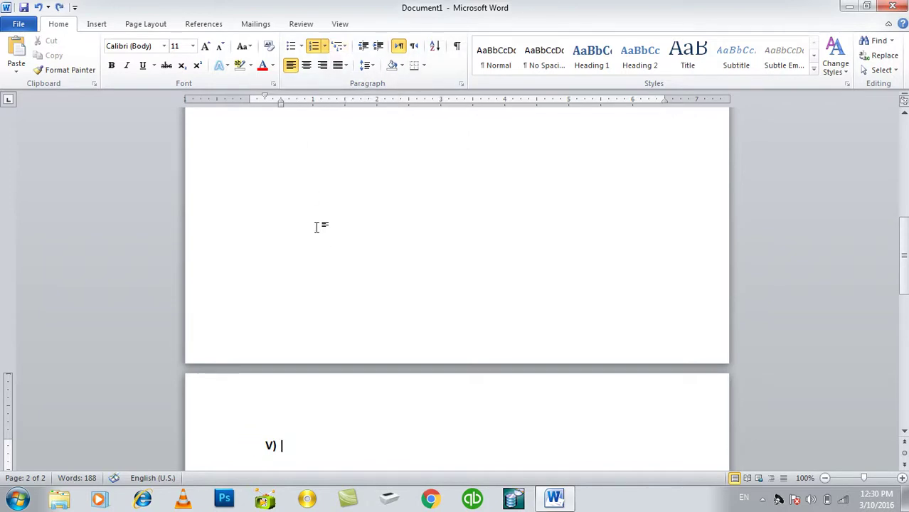
- Remove the empty V) item and clear all text from the document
key(BackSpace)
key(BackSpace)
scroll(315, 223, up, 5)
scroll(314, 223, up, 1)
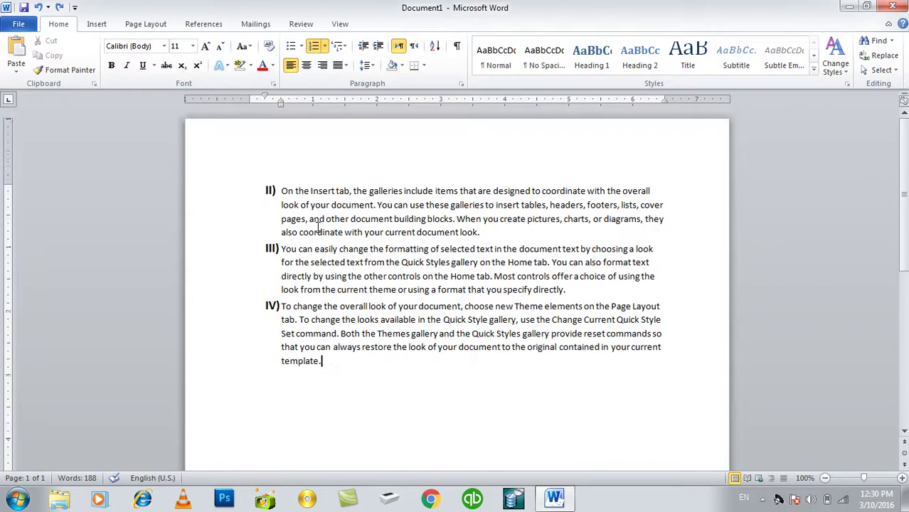
key(ctrl+a)
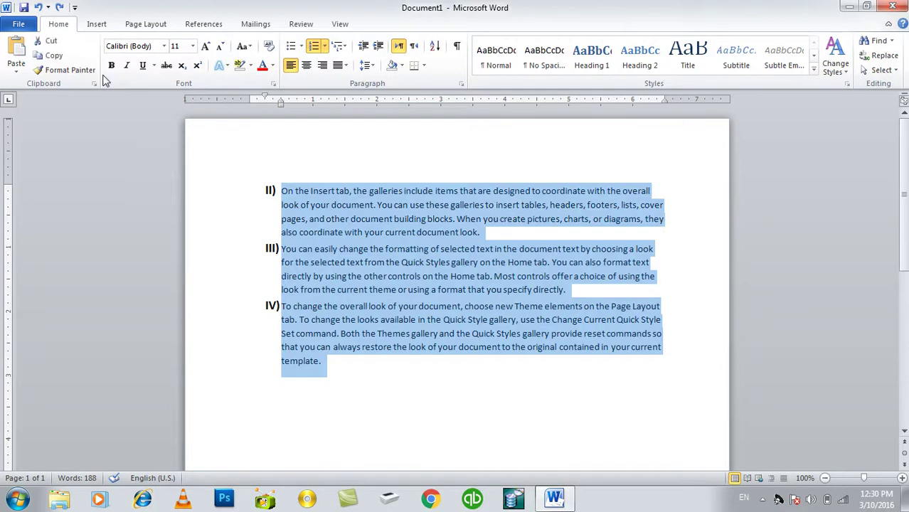
key(Delete)
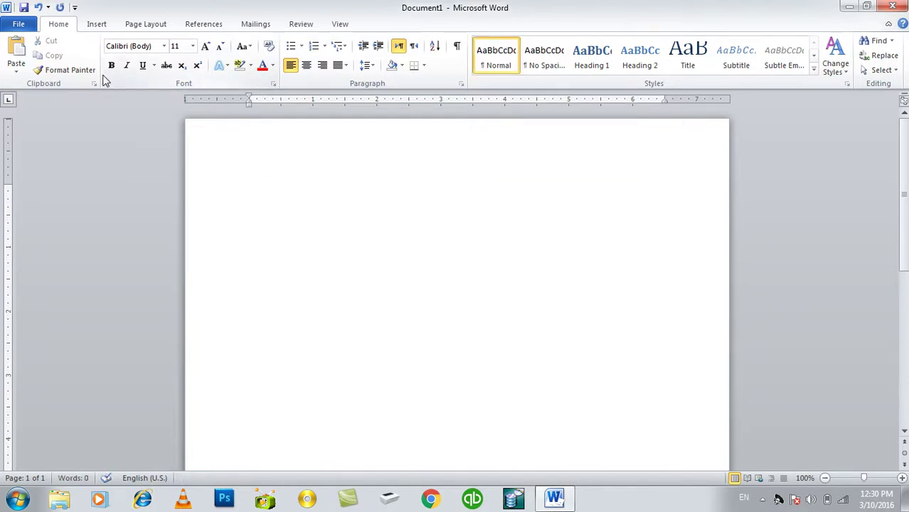
- Create a three-item '1.' automatic numbered list, then delete it
text(1. )
text(asd)
key(Return)
text(asda)
key(Return)
text(asd)
- Create a two-item '1)' automatic numbered list, then delete it
key(Return)
text(asda d)
key(ctrl+a)
key(Delete)
text(1) asdad)
key(Return)
text(asdasd asda dasd as)
key(ctrl+a)
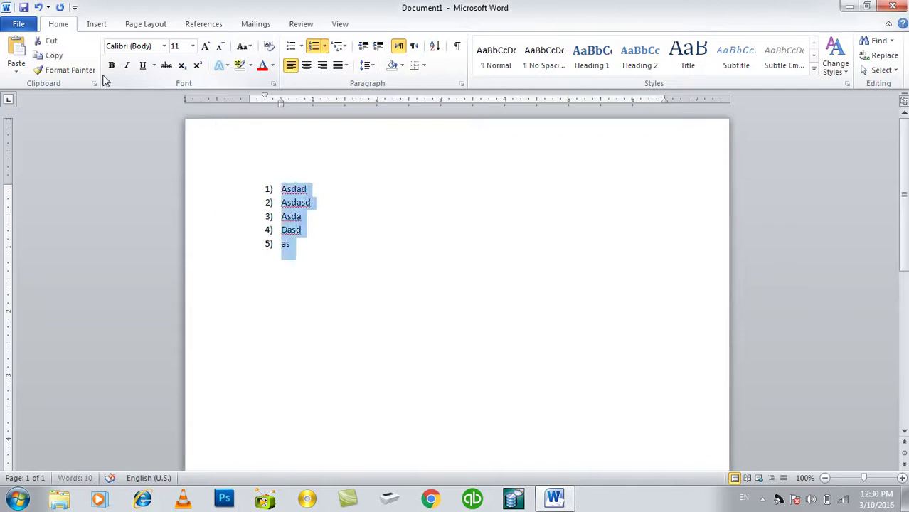
key(BackSpace)
- Try 'A.' and 'a.' automatic lettered lists, deleting each one
key(BackSpace)
text(A asdasd asdad asedasd)
key(ctrl+a)
text(A.)
key(BackSpace)
key(BackSpace)
key(BackSpace)
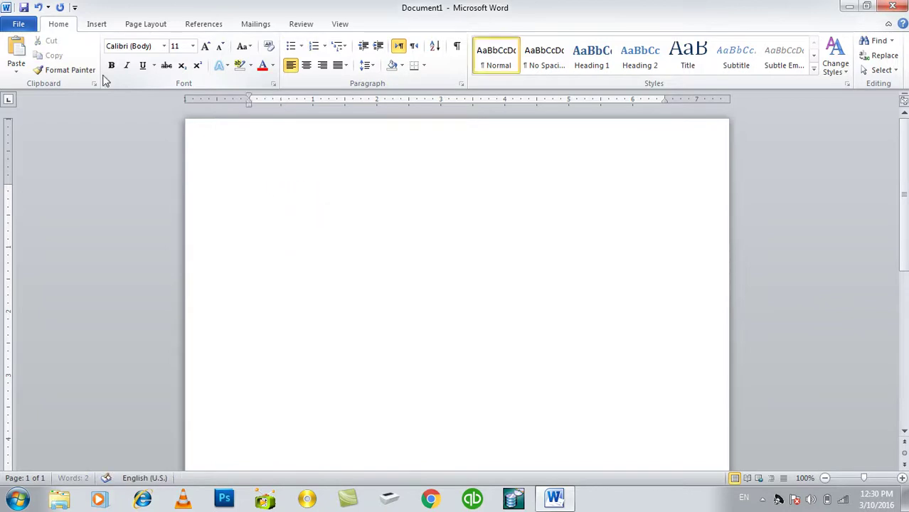
text(a. a asda sdasdas)
key(ctrl+a)
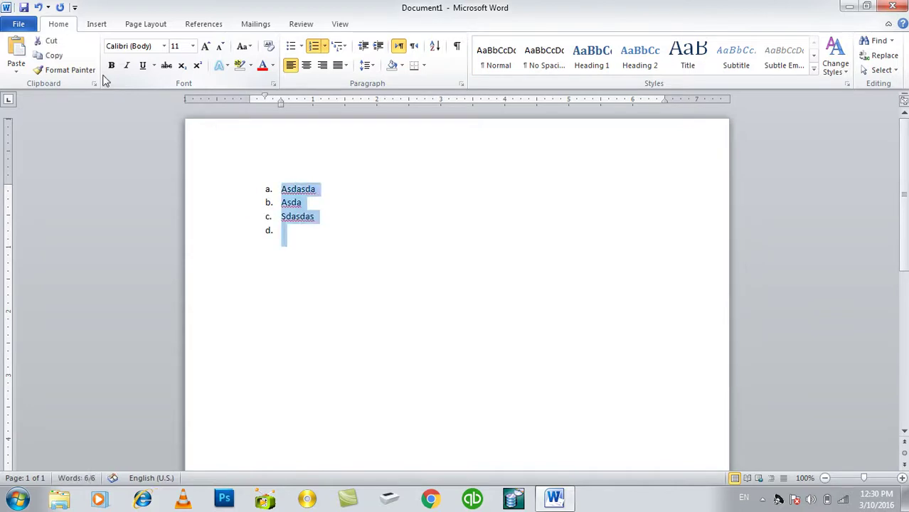
key(Delete)
- Create a '*' automatic bulleted list, then delete it
text(* )
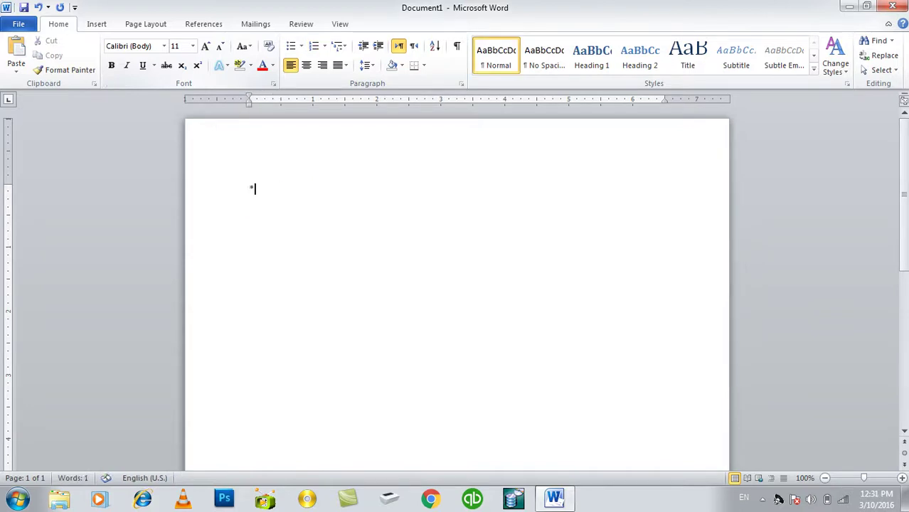
text(asdas asda dasd asda asd)
key(ctrl+a)
key(Delete)
- Insert three =rand() sample paragraphs, select them, and show the Numbering format gallery
click(302, 49)
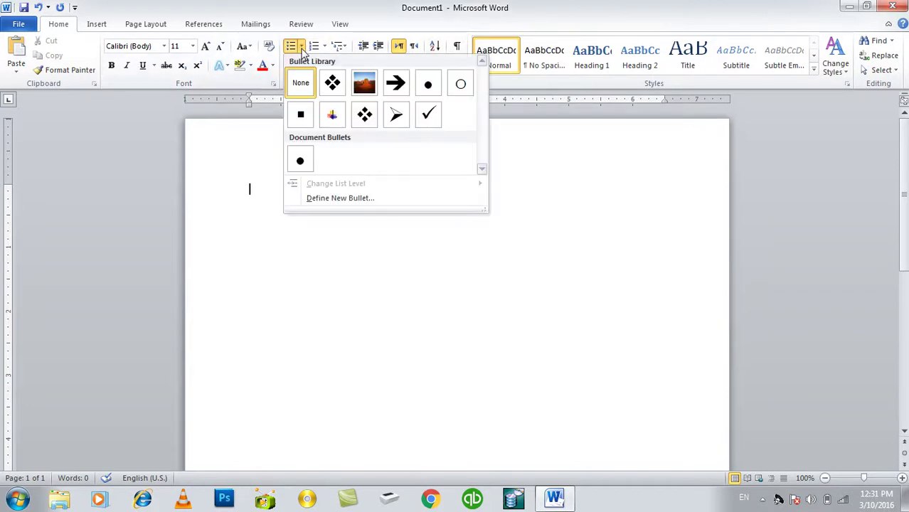
click(325, 49)
click(228, 227)
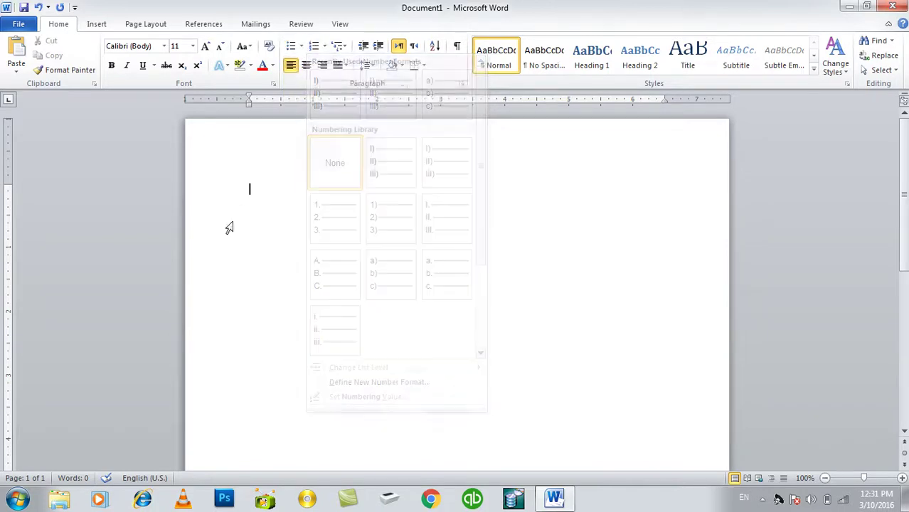
text(=rand())
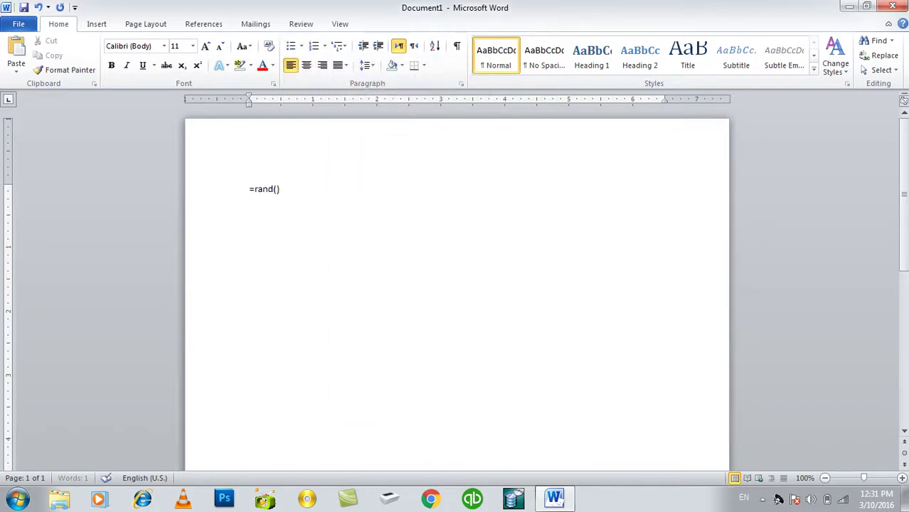
key(Return)
triple_click(228, 227)
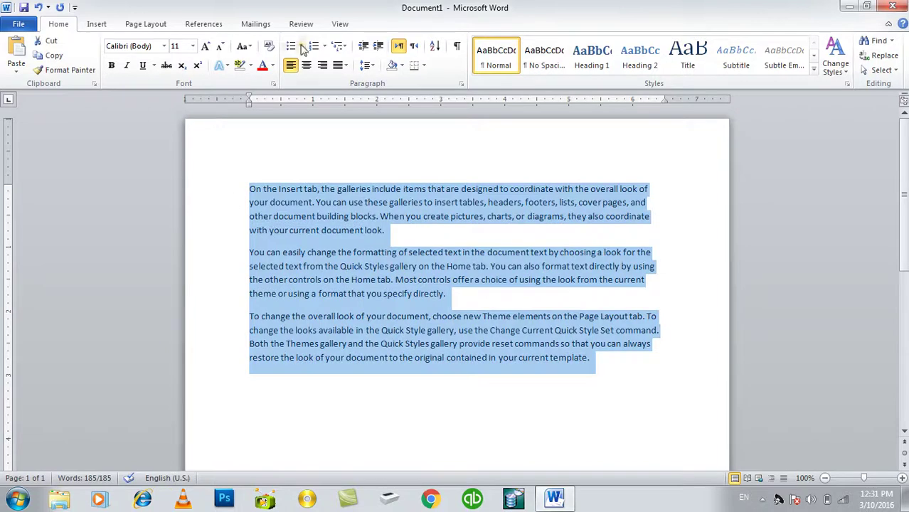
click(324, 46)
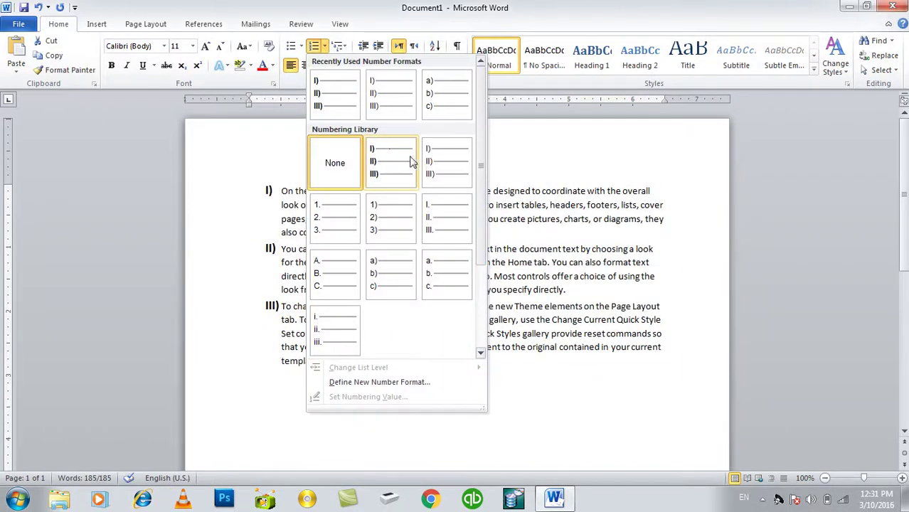
- Number the paragraphs I), II), III) and add a new item after I)
click(447, 165)
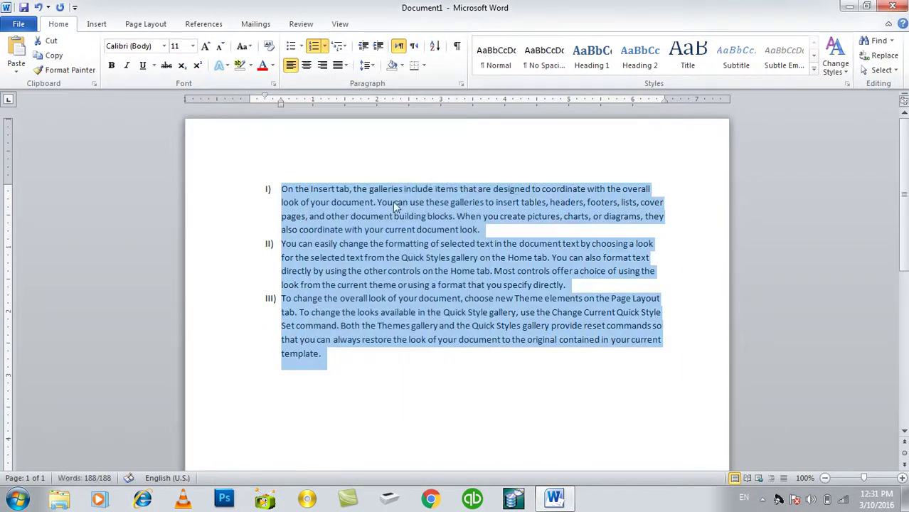
click(617, 228)
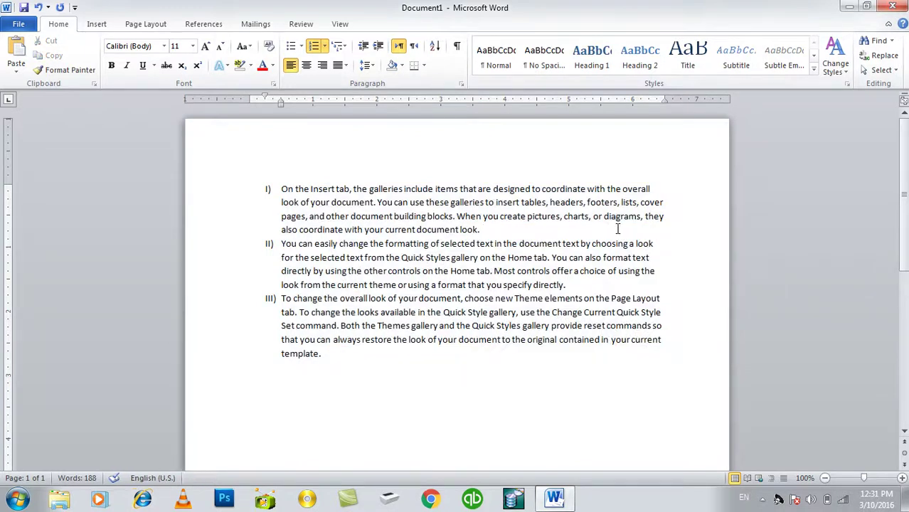
key(Return)
- Add sub-item a. 'asdadas' and third-level item i. 'asdadadasda' under I), then select them
key(Tab)
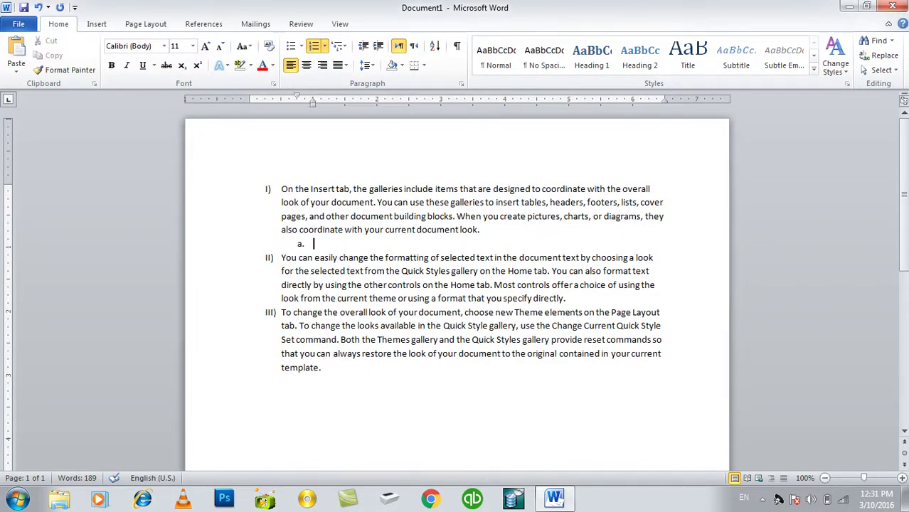
text(asdadas)
key(Return)
key(Tab)
text(asdadadasda)
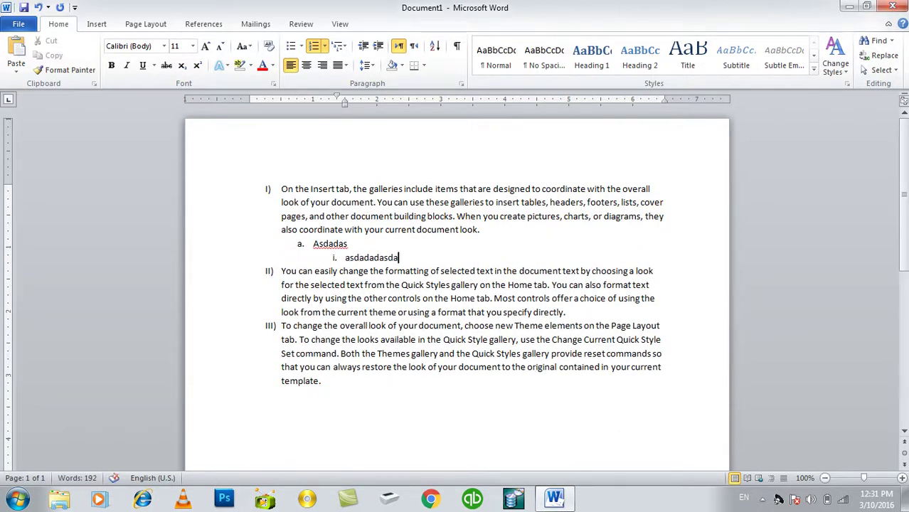
drag(402, 257, 241, 193)
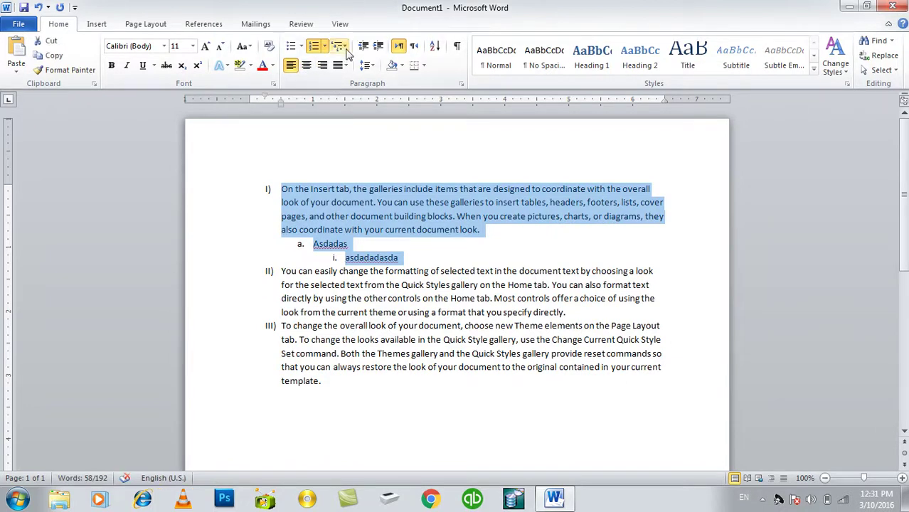
- Apply the 1. 1.1. 1.1.1. multilevel list to the selected items
click(344, 47)
mouse_move(414, 171)
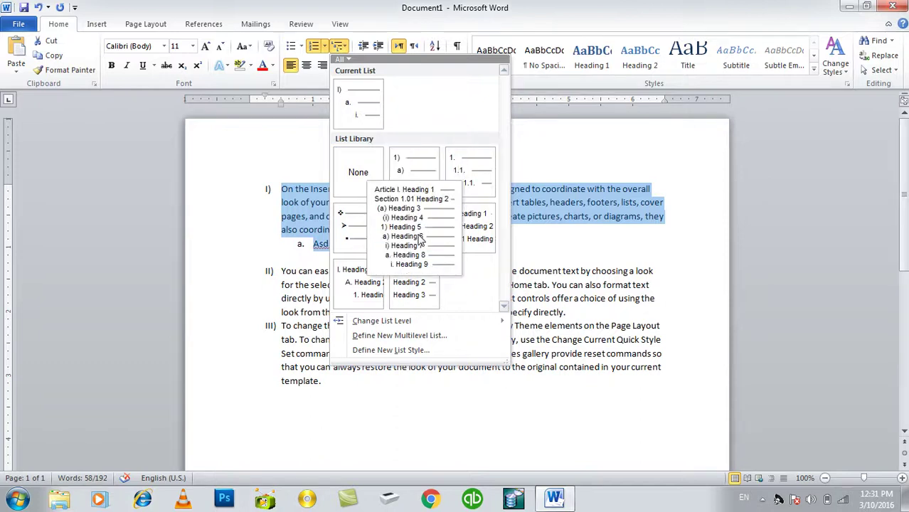
click(473, 180)
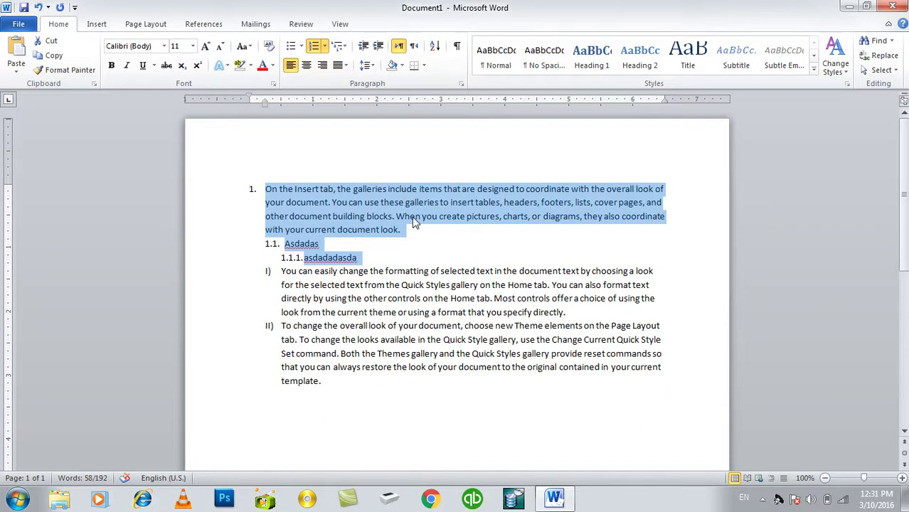
click(340, 45)
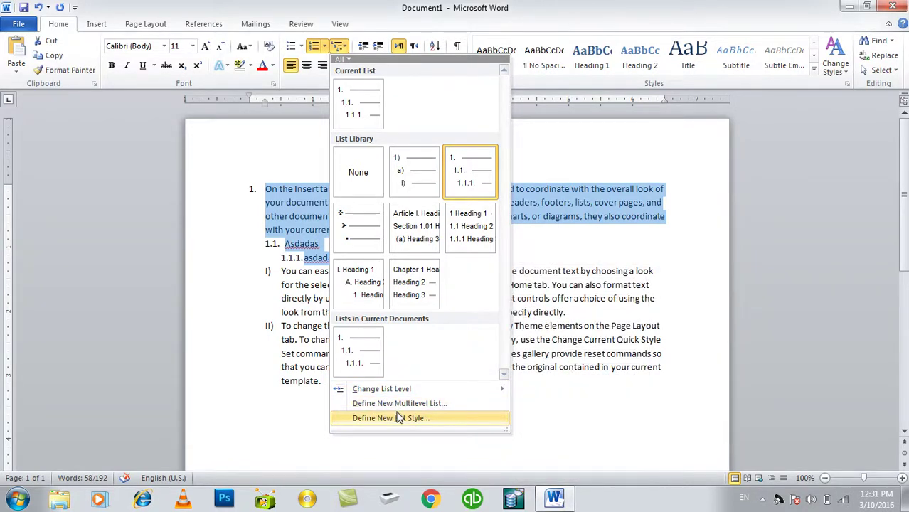
key(Escape)
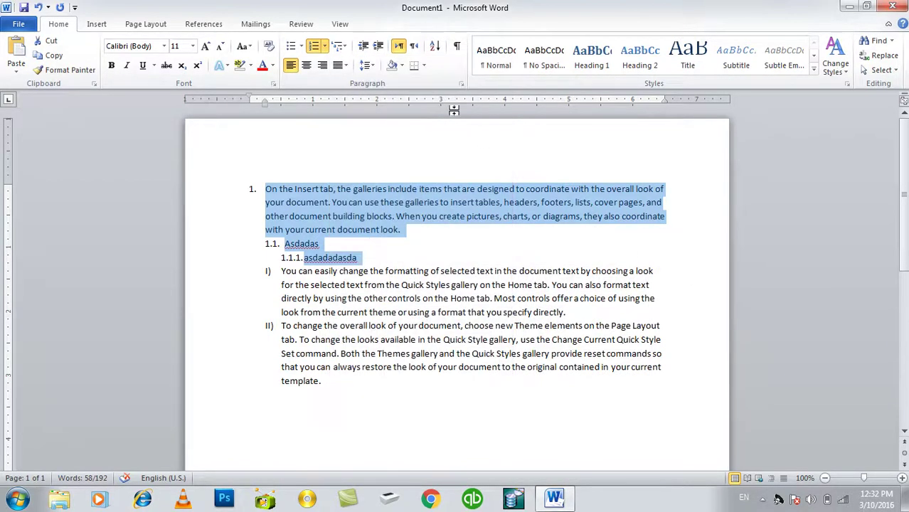
- Clear the document and insert three fresh =rand() sample paragraphs
click(446, 325)
key(ctrl+a)
key(Delete)
text(=rand())
key(Return)
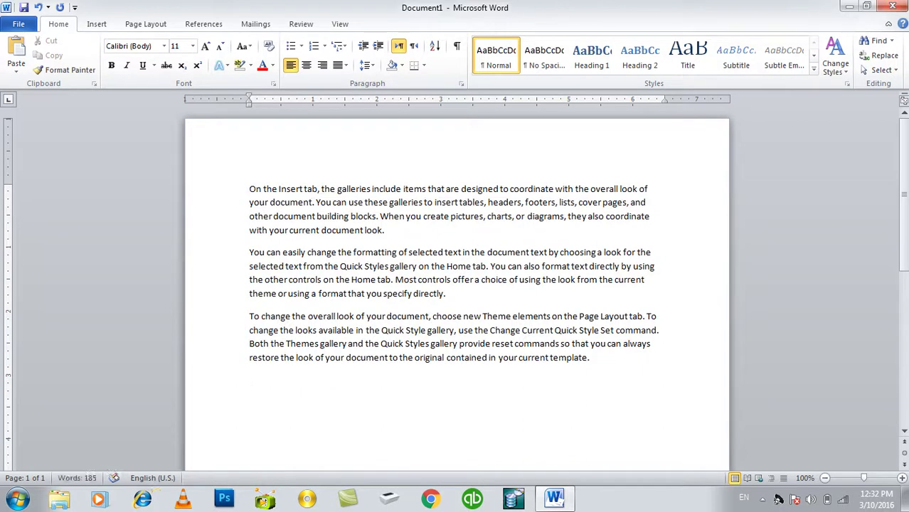
- Select all paragraphs, increase the indent three times and reduce it, then delete them
key(ctrl+a)
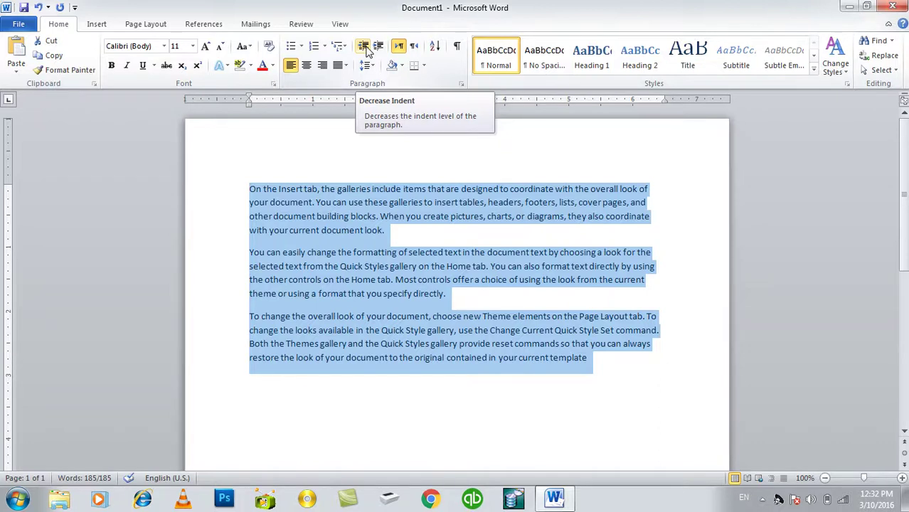
click(375, 47)
click(375, 47)
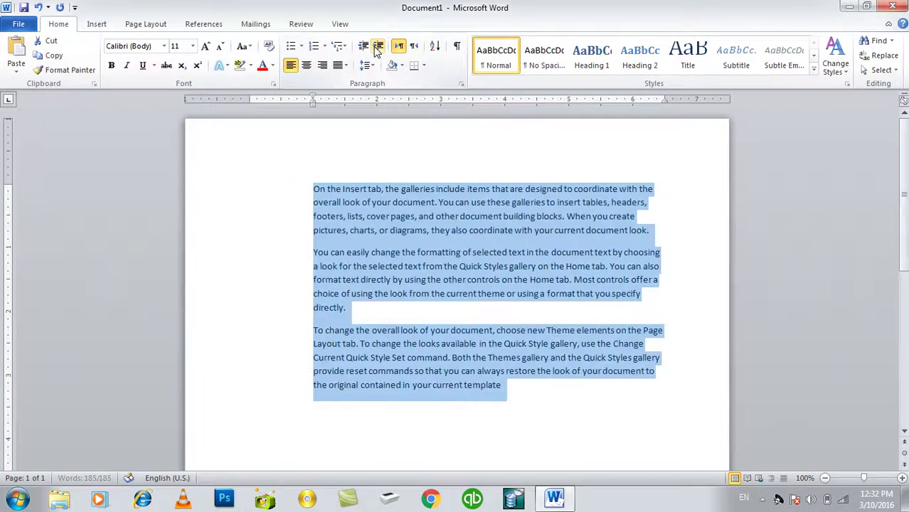
click(375, 47)
click(364, 47)
click(364, 47)
click(364, 47)
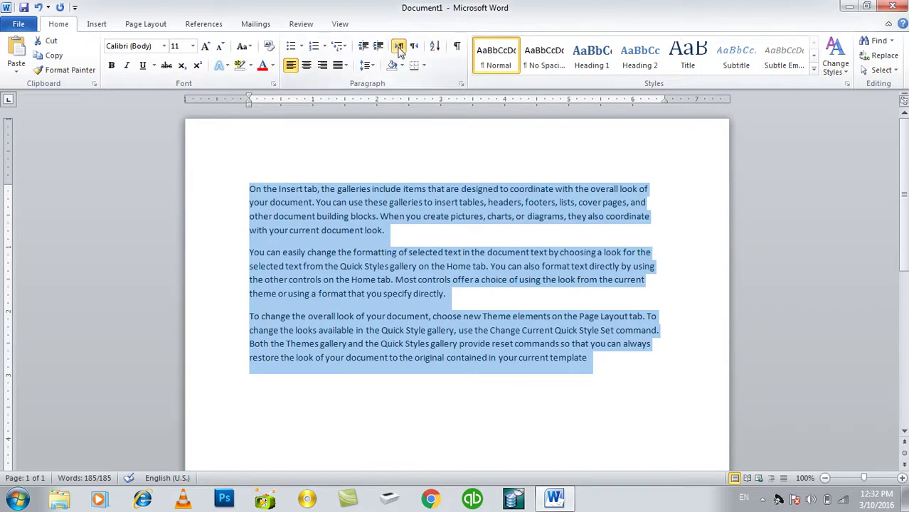
key(Delete)
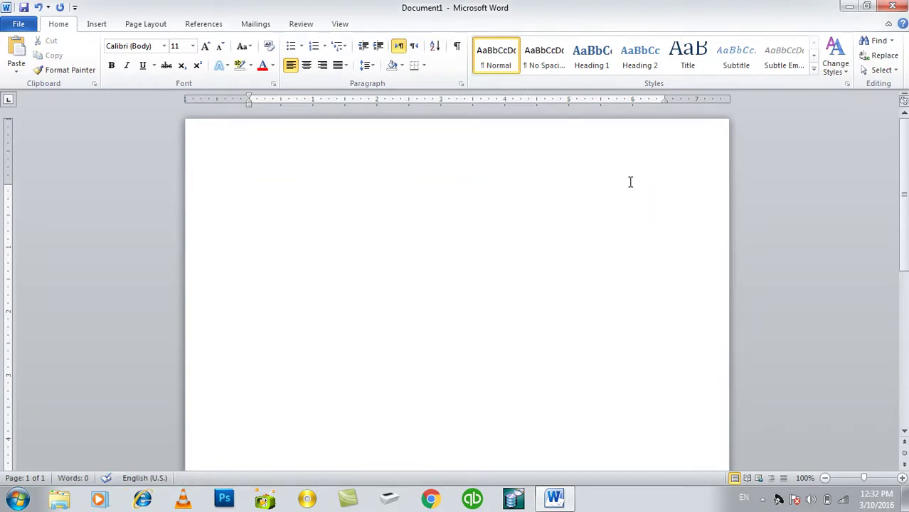
key(alt+shift)
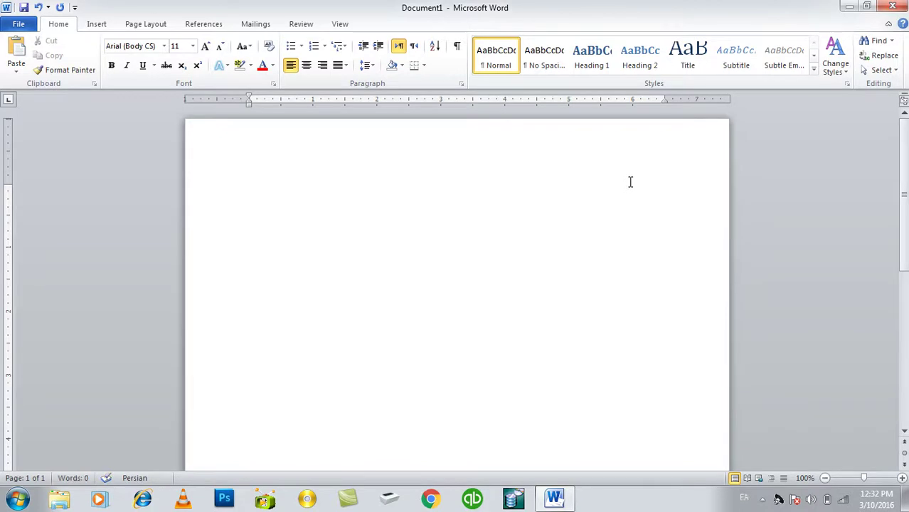
text(اسم:)
key(Return)
text(ولد:)
key(Return)
text(پروگرام)
text(:)
key(ctrl+a)
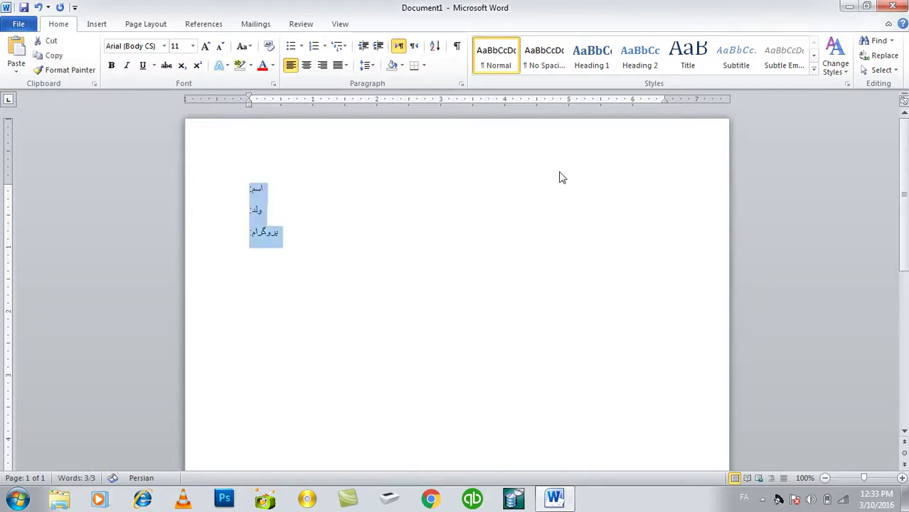
click(324, 65)
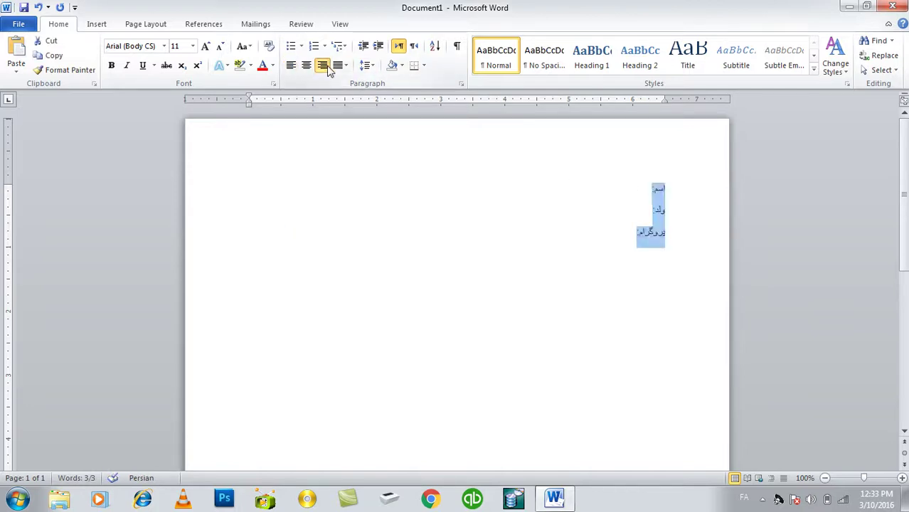
click(621, 187)
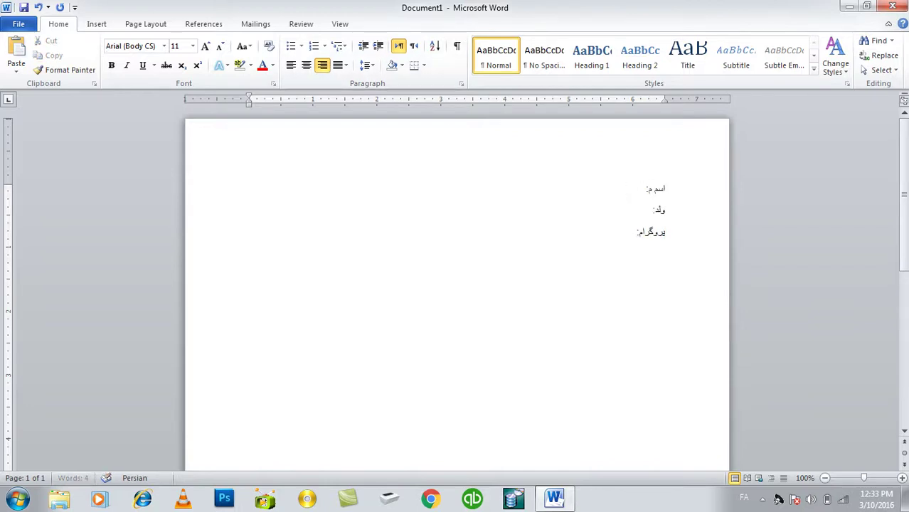
click(652, 210)
click(648, 188)
text(مخم)
key(BackSpace)
key(BackSpace)
text(حمد اسلا)
text( "سیف ز)
text(")
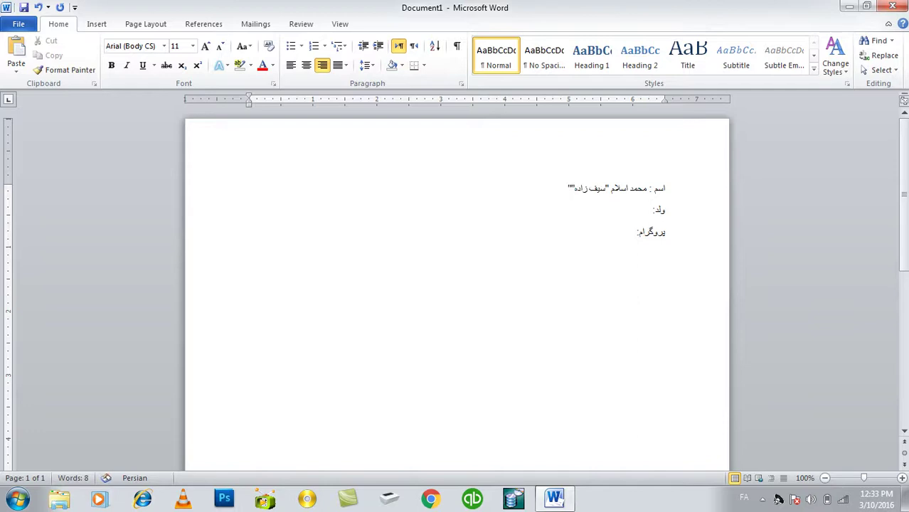
text(: سیفله)
key(BackSpace)
key(BackSpace)
key(BackSpace)
key(BackSpace)
text(ال)
key(BackSpace)
key(BackSpace)
key(BackSpace)
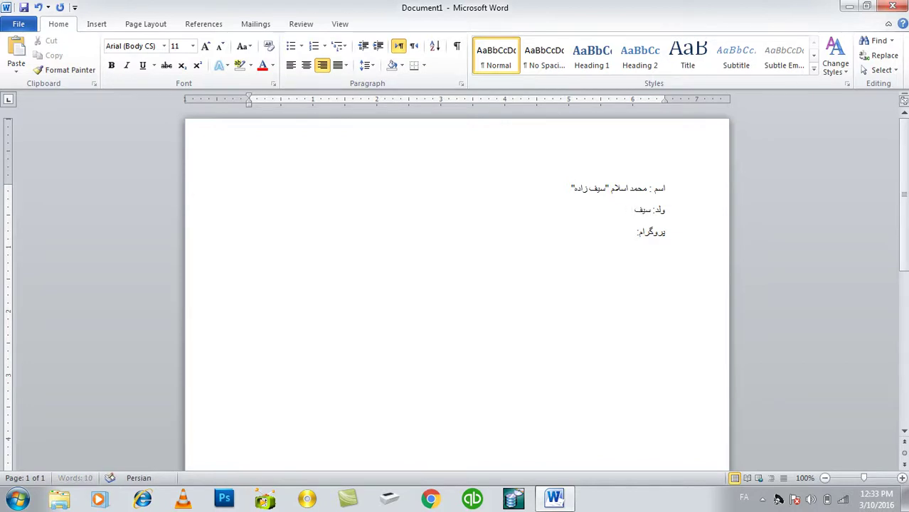
click(637, 231)
text(آ)
key(BackSpace)
text(آمر)
key(ctrl+a)
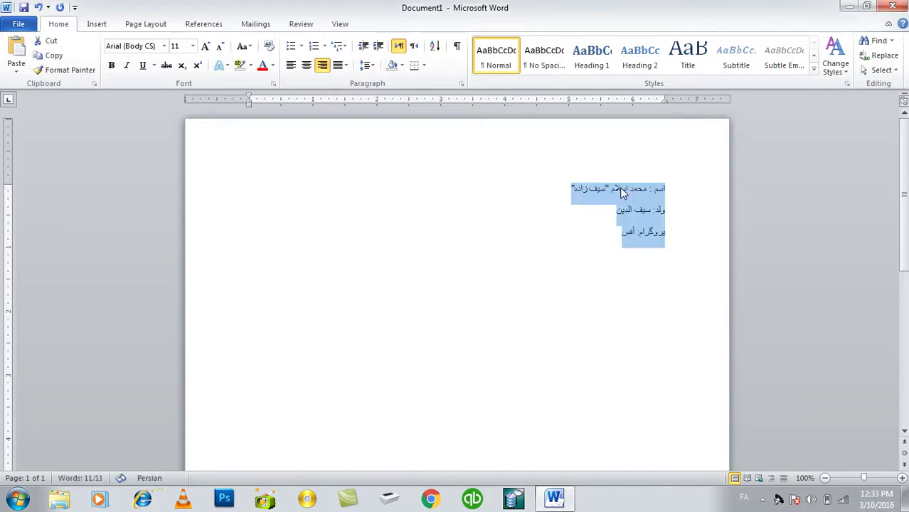
key(Delete)
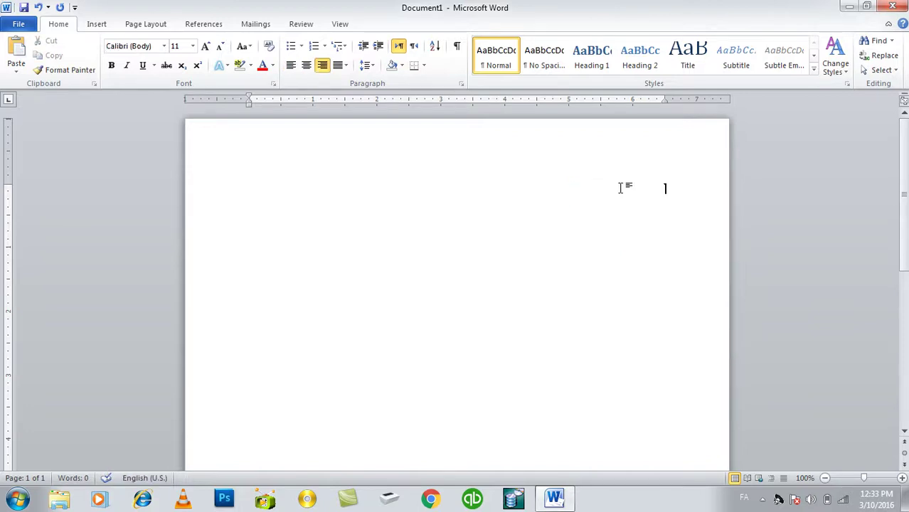
- Type the Persian label text, then remove a trial 'Name' entry
text(نو)
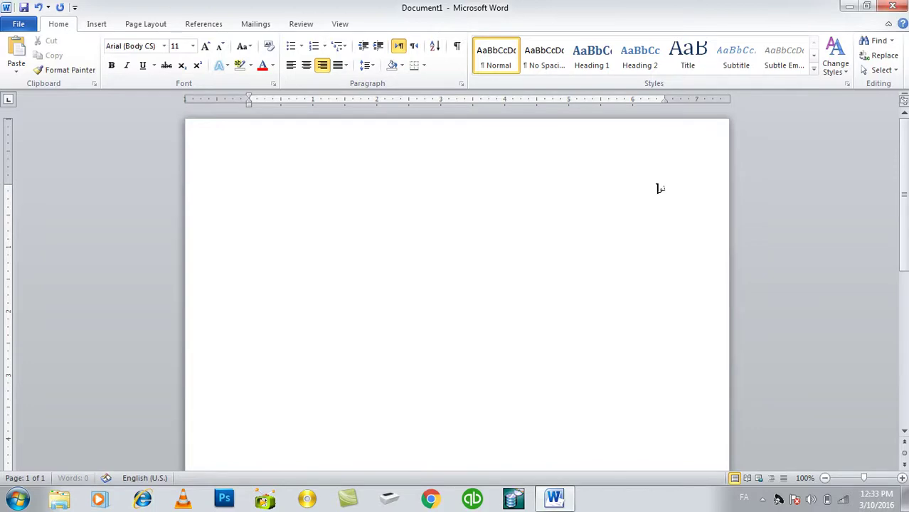
text(ام: و)
key(alt+shift)
key(alt+shift)
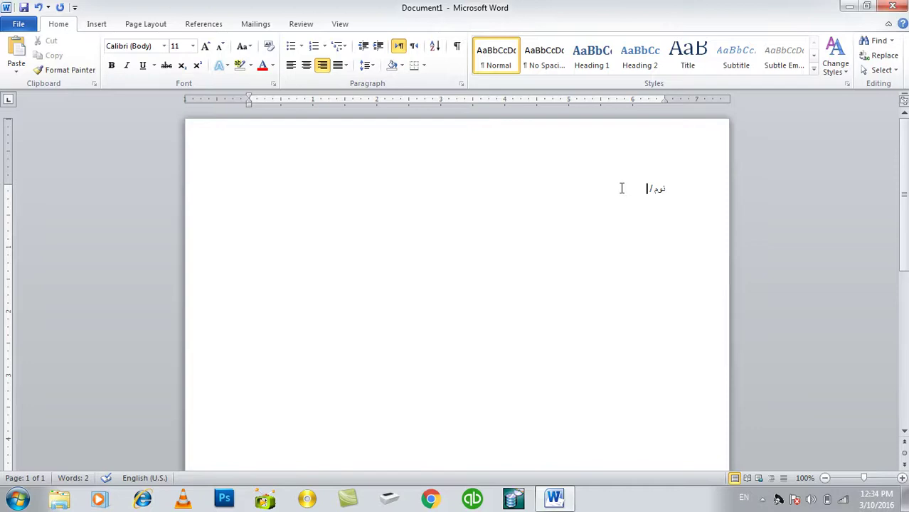
text(Name)
key(BackSpace)
key(BackSpace)
text(me)
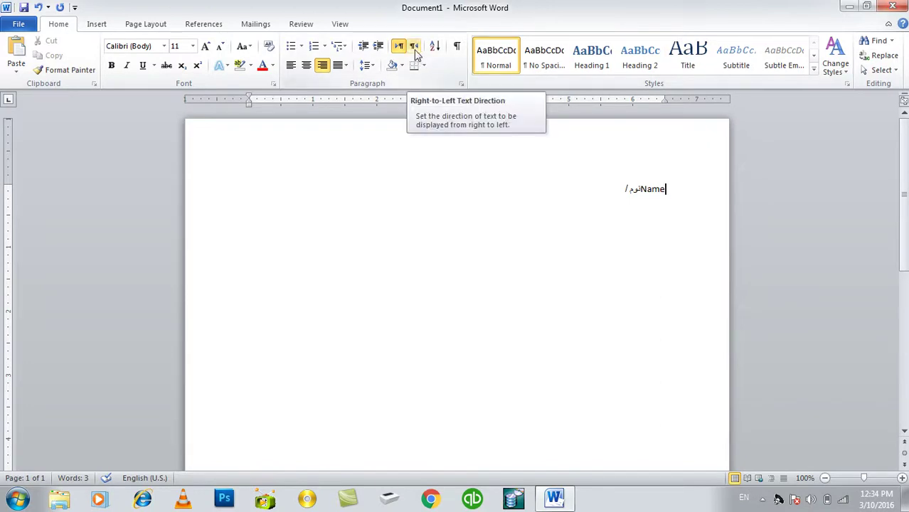
key(ctrl+BackSpace)
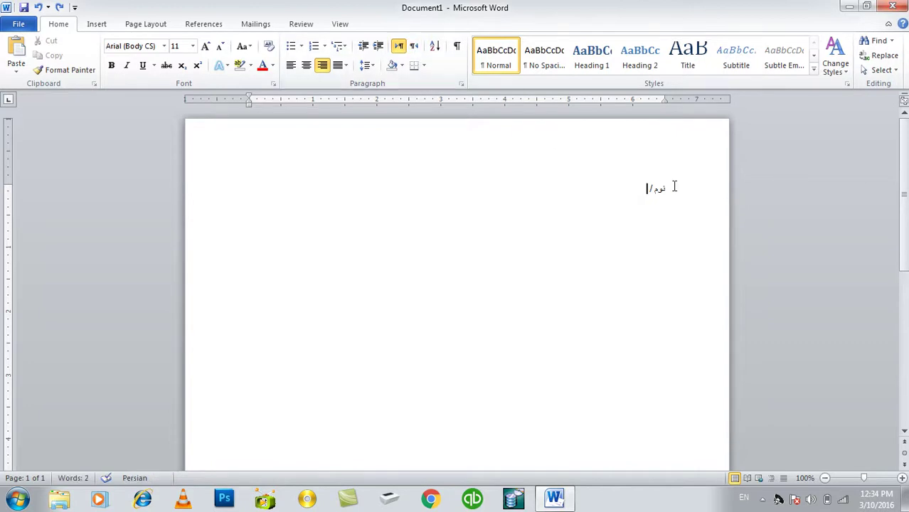
- Make the Persian label line right-to-left and right-aligned
drag(654, 186, 623, 189)
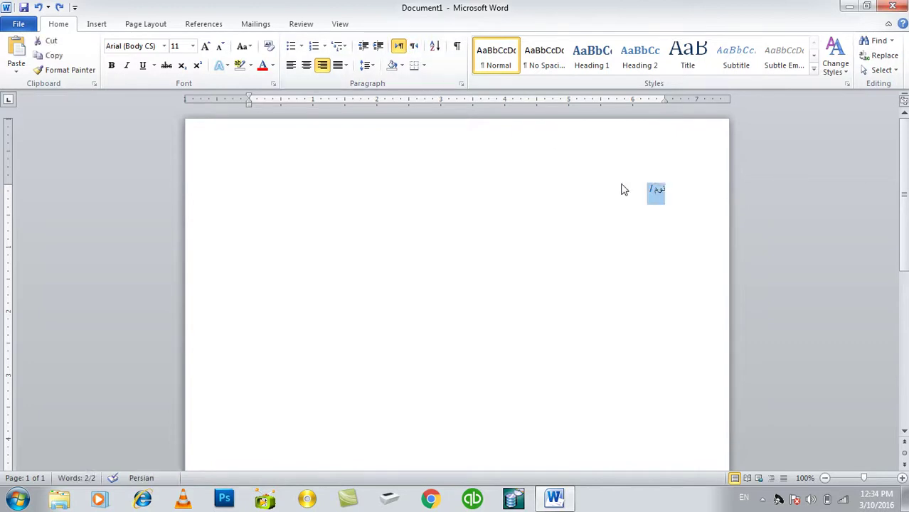
click(413, 46)
click(321, 70)
click(596, 210)
- Switch to English and type 'Name' on the label line
key(alt+shift)
text(Name)
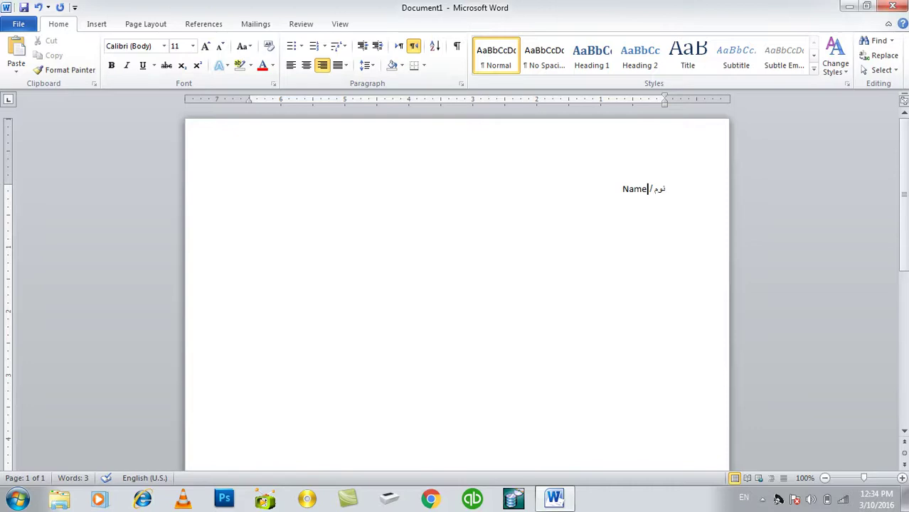
text(:)
key(BackSpace)
- Try adding a colon and line break before Name, undo it, and select the line
click(653, 189)
click(647, 189)
click(624, 189)
text(:)
key(Return)
key(ctrl+z)
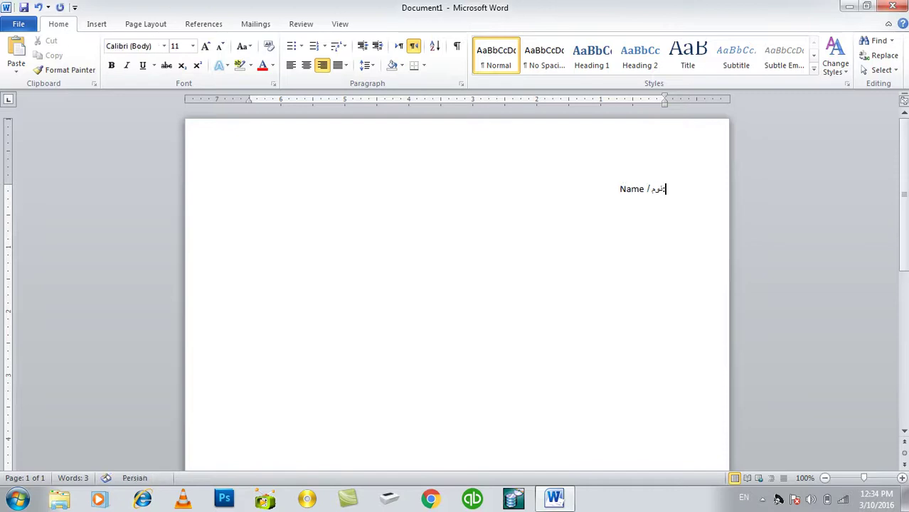
key(ctrl+a)
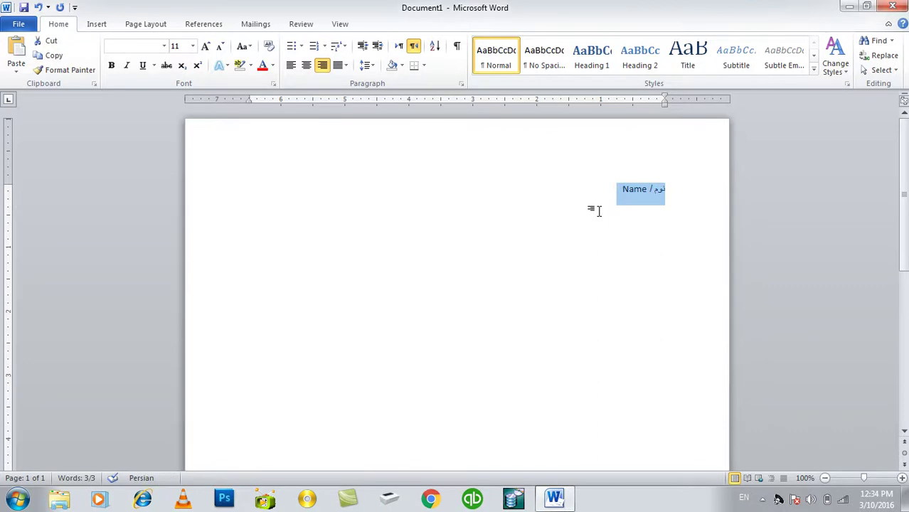
- Type the label line 'Name/' followed by the Persian word 'نام'
text(Name/)
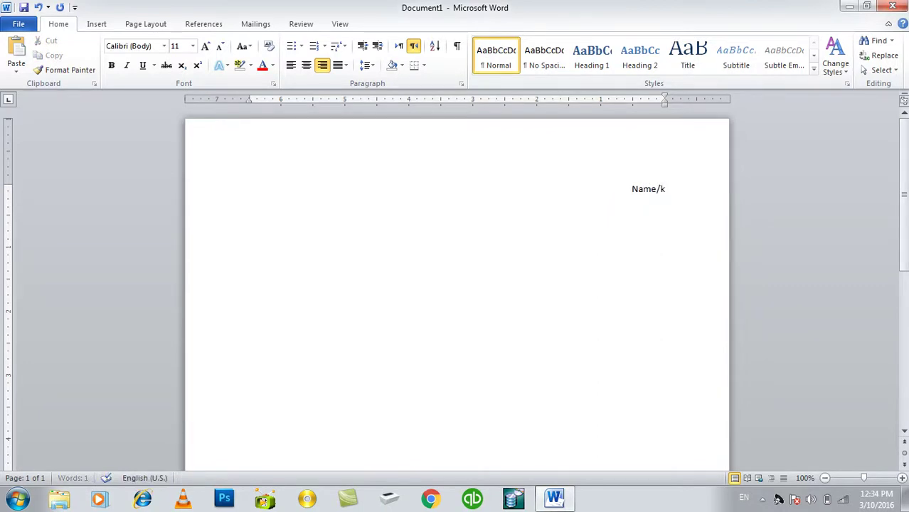
key(alt+shift)
text(ن)
key(BackSpace)
key(BackSpace)
key(alt+shift)
text(ن)
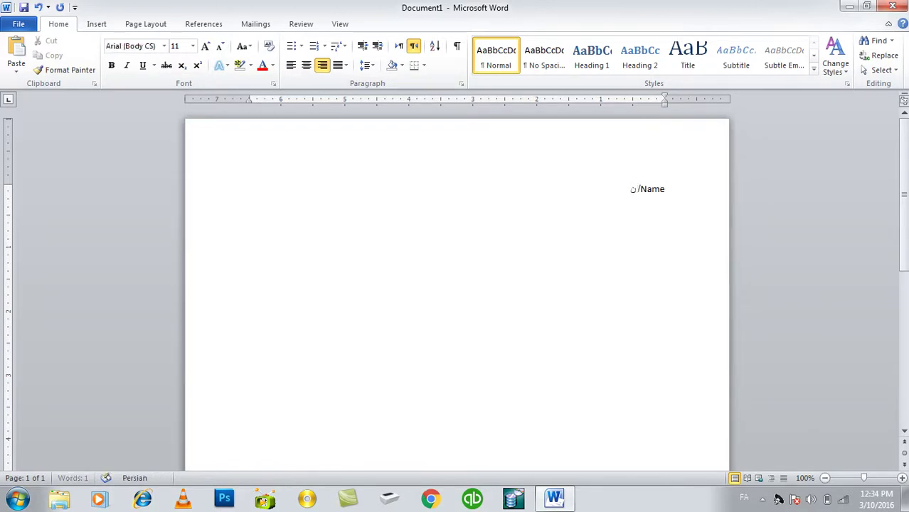
text(ام:)
key(alt)
- Type 'Father Name' and its Persian label '/ دپلار نوم:'
key(alt+shift)
text(F)
key(BackSpace)
text(ther Name)
key(alt+shift)
text(/ د)
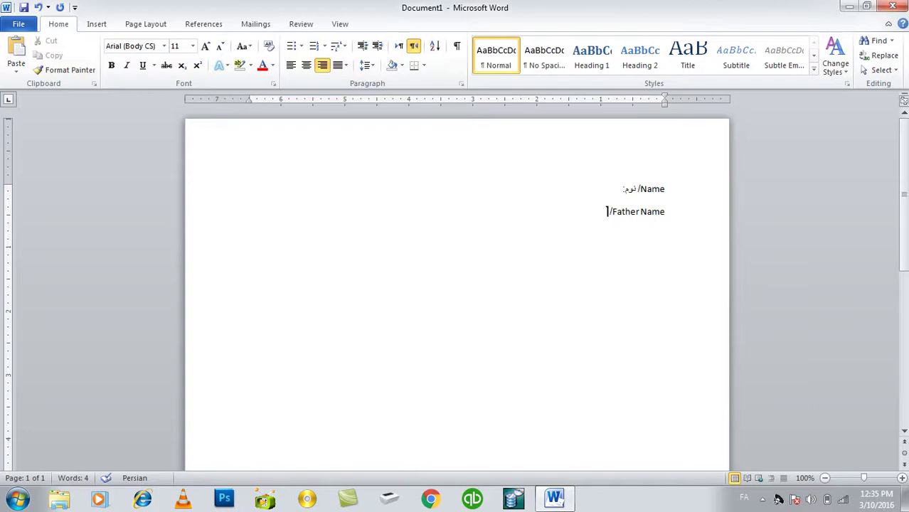
text(پلار نو)
text(م:)
- Type 'G Father name' and its Persian label '/ د نیکه نوم:', then end the line
key(alt+shift)
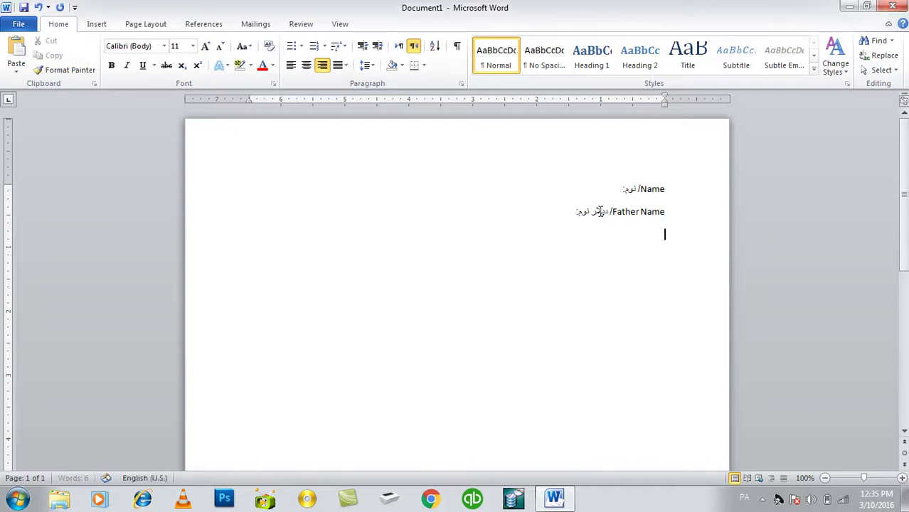
text(G Father name)
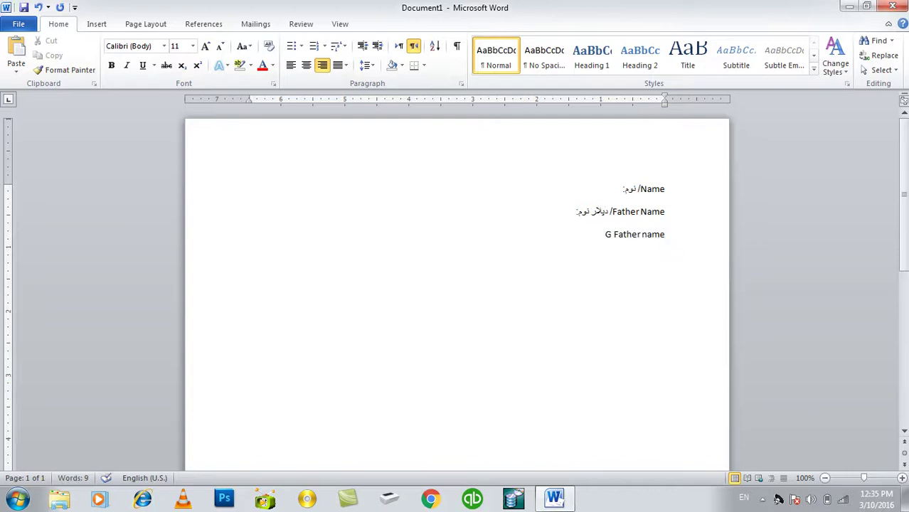
key(alt+shift)
text(/)
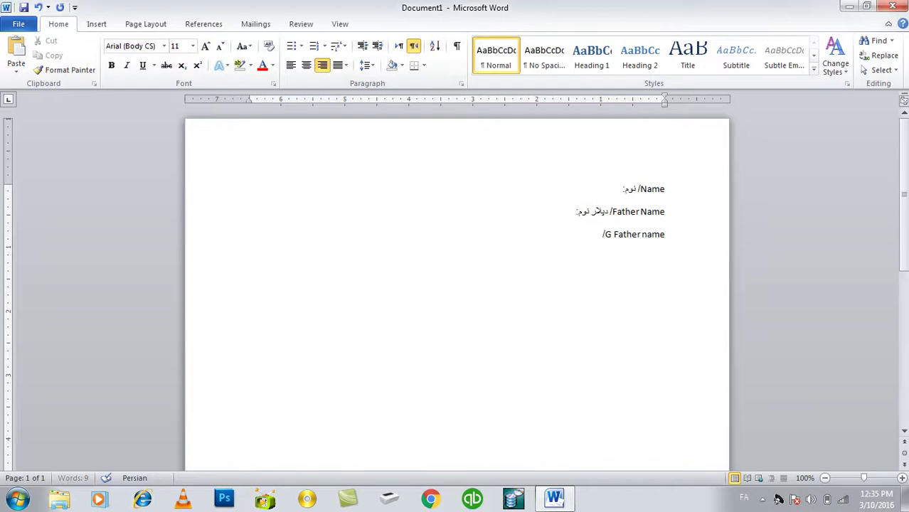
text( د نیکه نوم)
text(:)
key(Return)
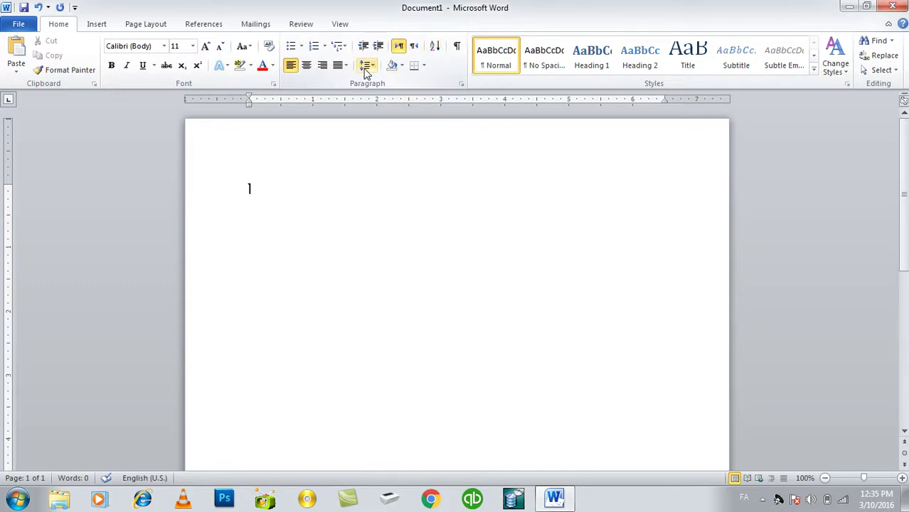
- Generate three paragraphs of sample text with =rand() in English
text(=قشدی())
key(Return)
key(ctrl+a)
key(alt+shift)
text(=rand())
key(BackSpace)
key(BackSpace)
key(BackSpace)
text(nd())
key(Return)
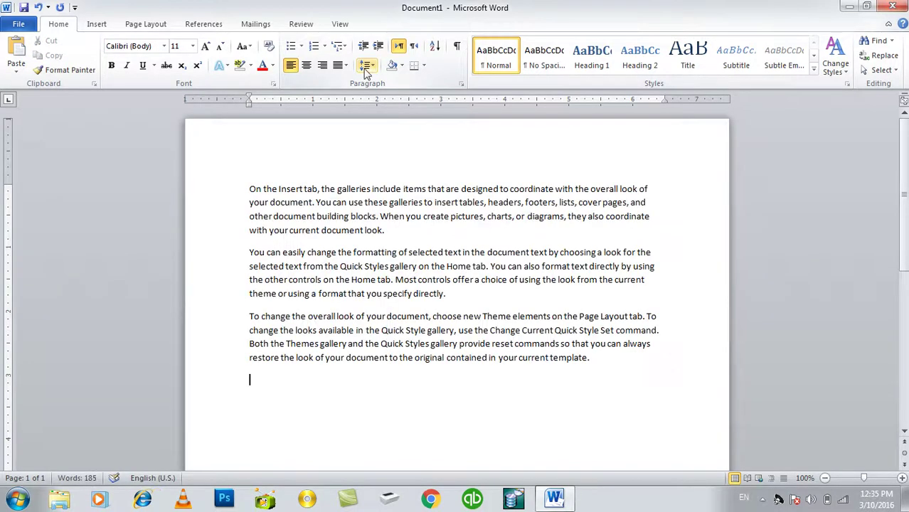
- Try 1.5 line spacing on all paragraphs, revert to 1.15, and delete the empty last paragraph
key(ctrl+a)
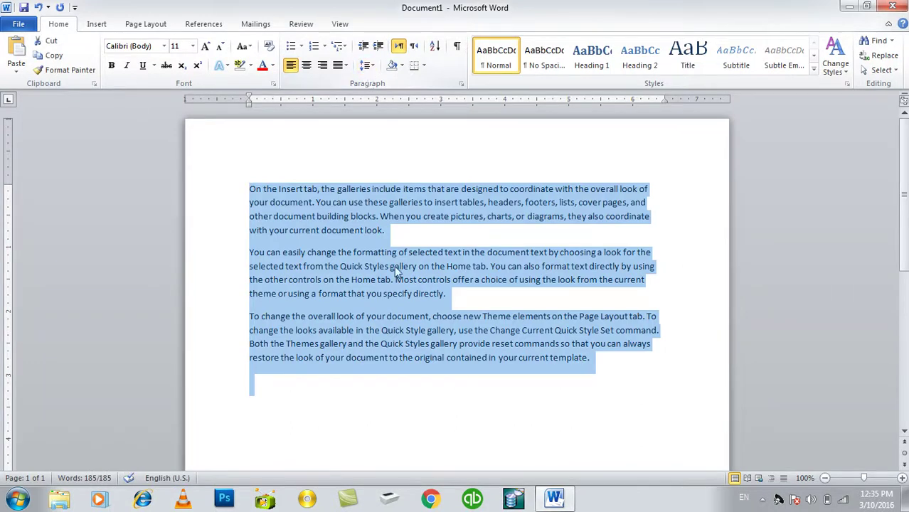
click(368, 69)
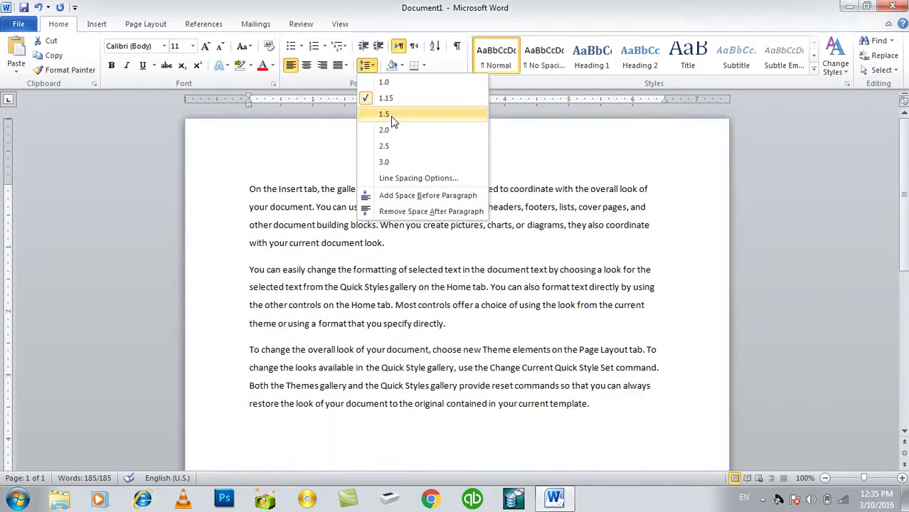
click(391, 115)
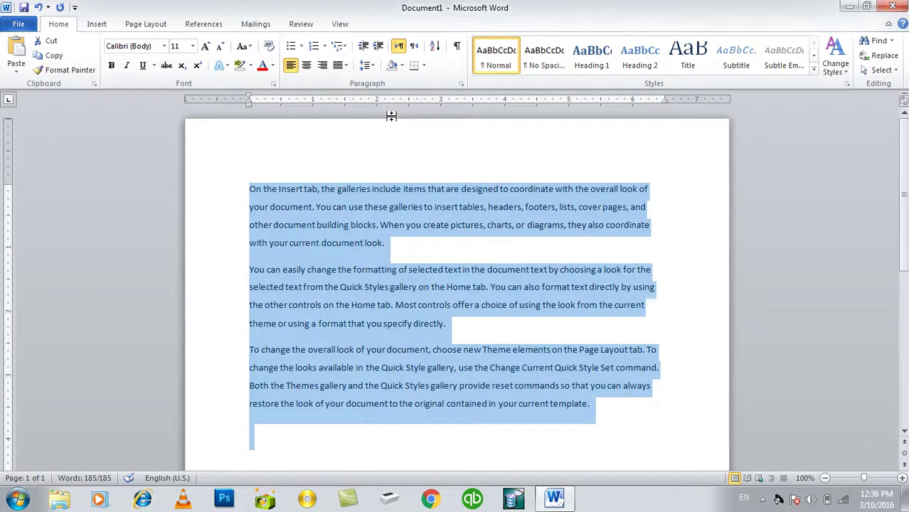
click(365, 66)
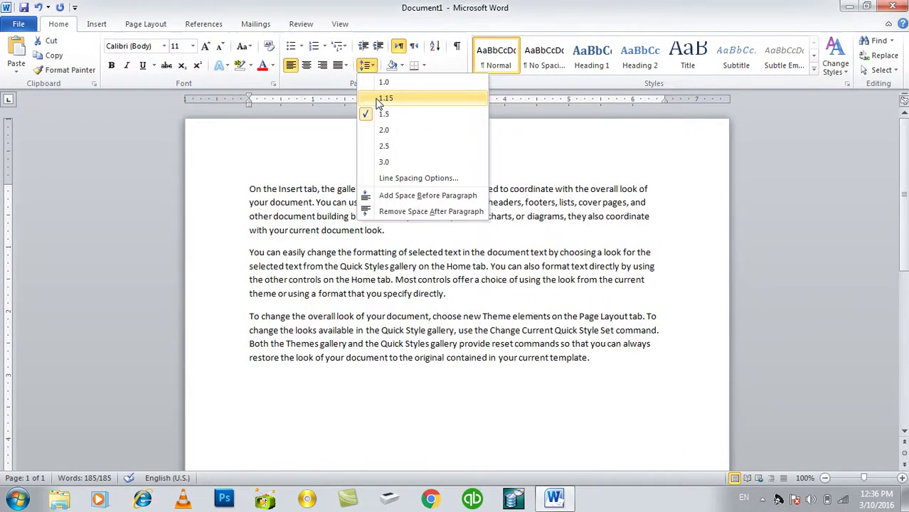
click(378, 100)
click(365, 65)
click(244, 452)
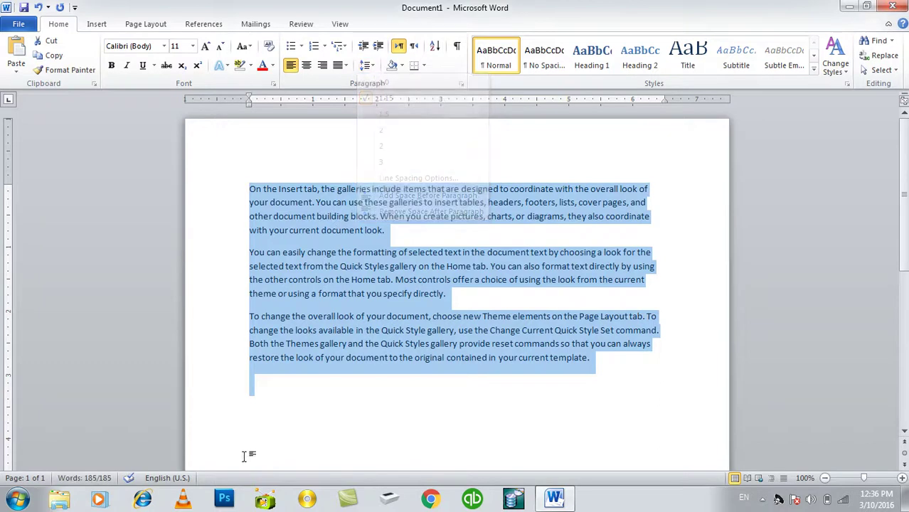
click(265, 403)
key(BackSpace)
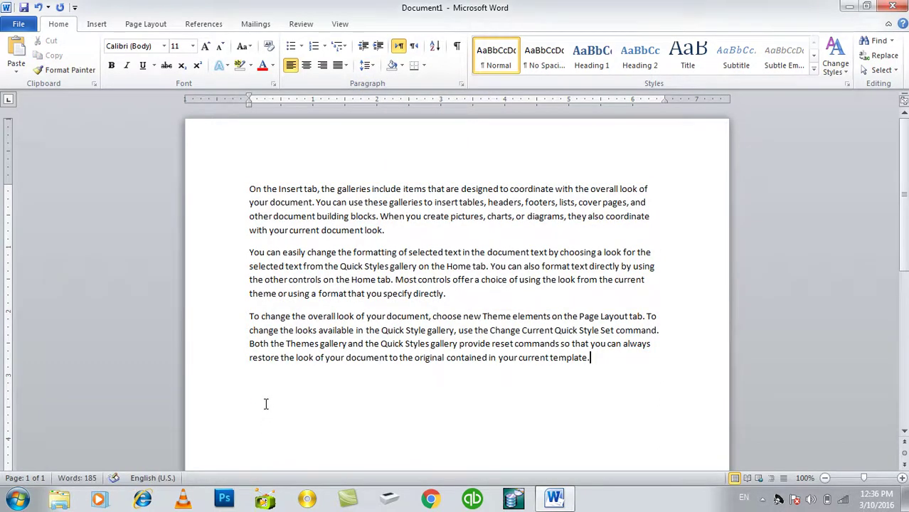
- Toggle space before and after paragraphs on and off from the Line Spacing menu
key(ctrl+a)
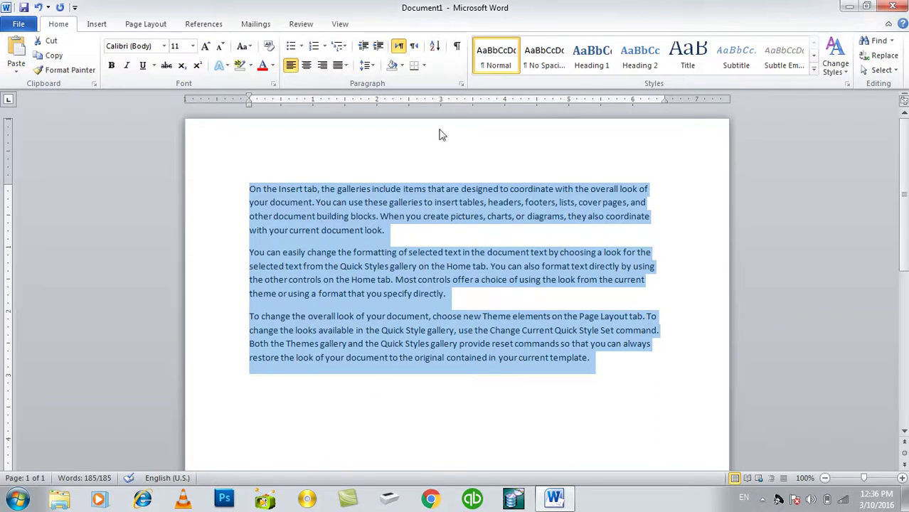
click(367, 66)
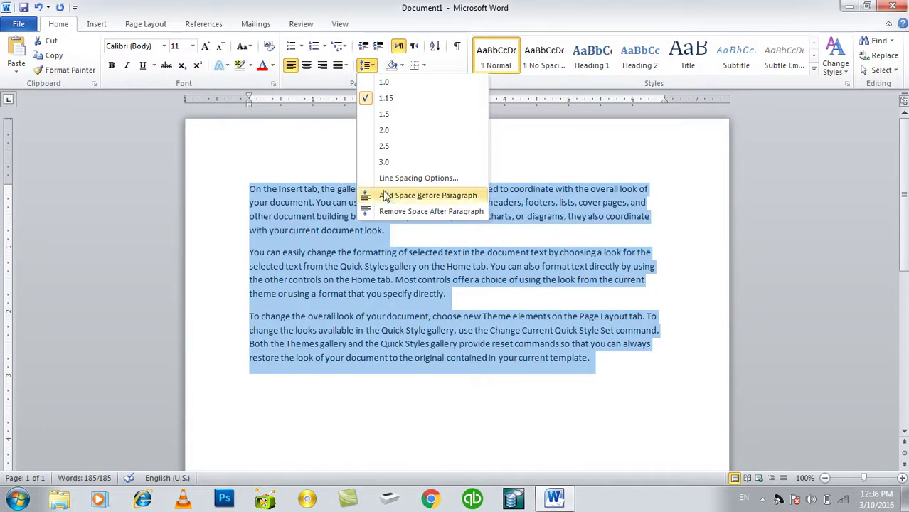
click(389, 198)
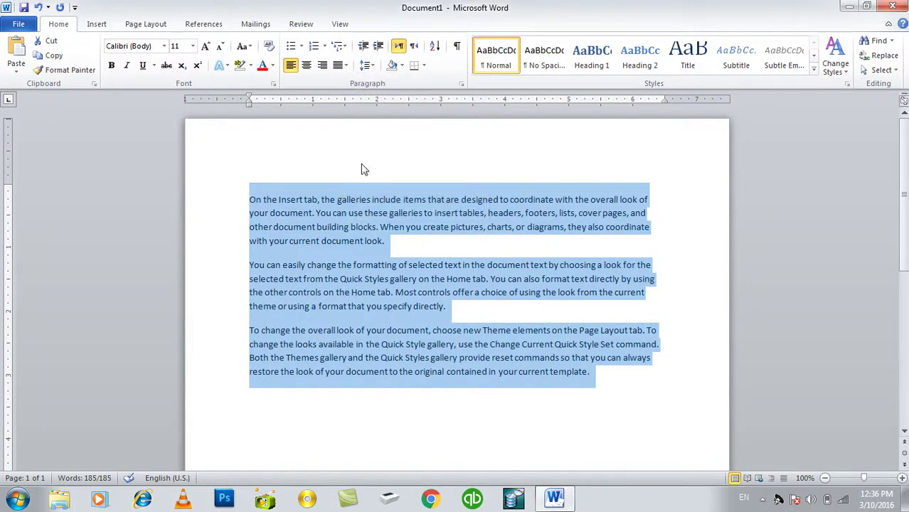
click(366, 65)
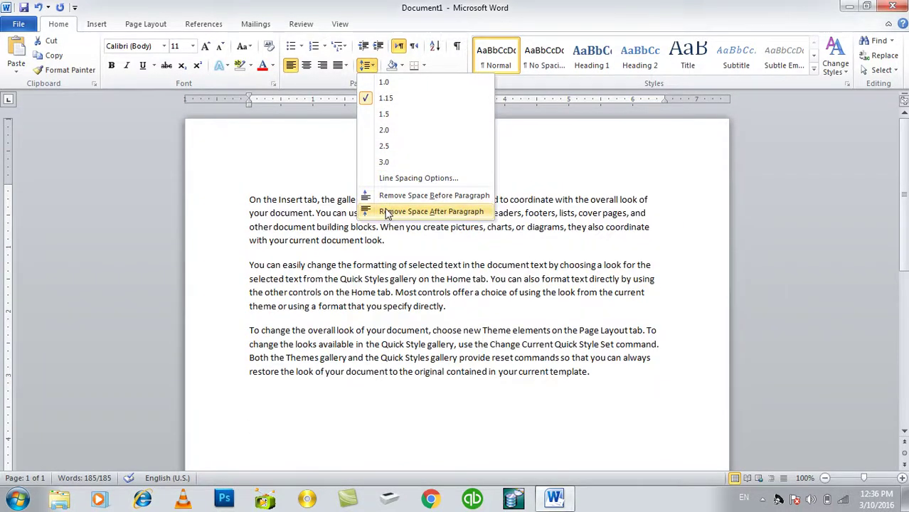
click(388, 212)
click(366, 65)
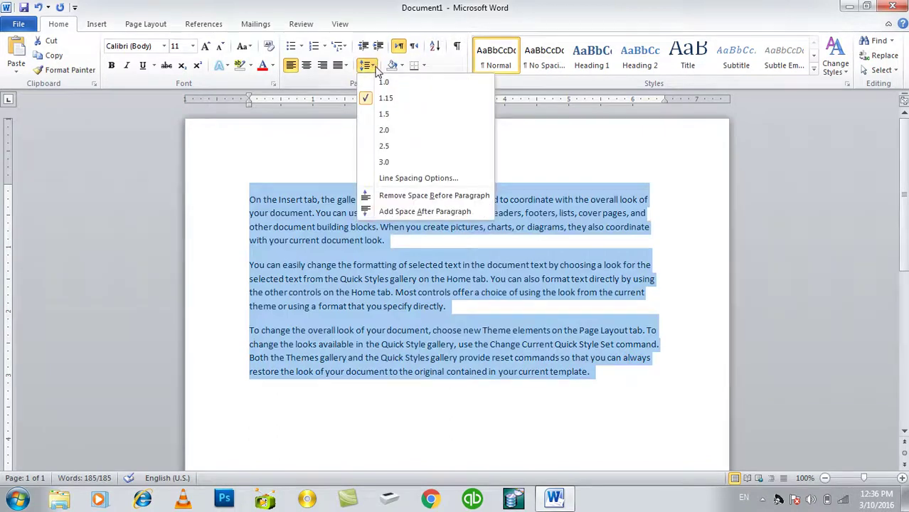
click(398, 195)
- Add space after and space before every paragraph
key(ctrl+a)
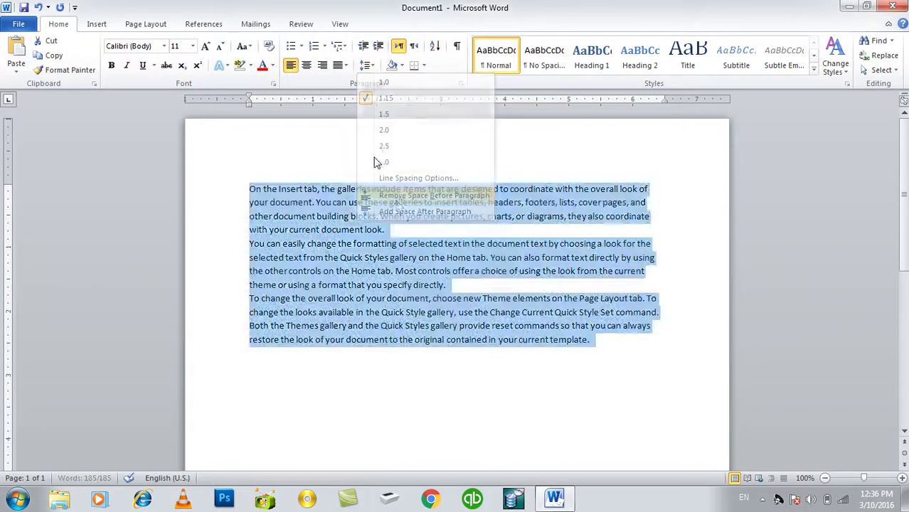
click(367, 64)
click(391, 213)
click(366, 65)
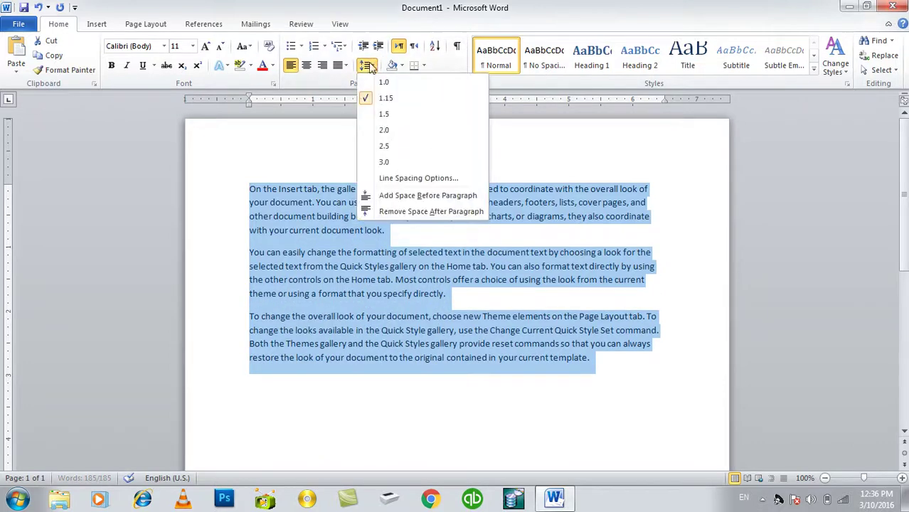
click(402, 202)
click(366, 65)
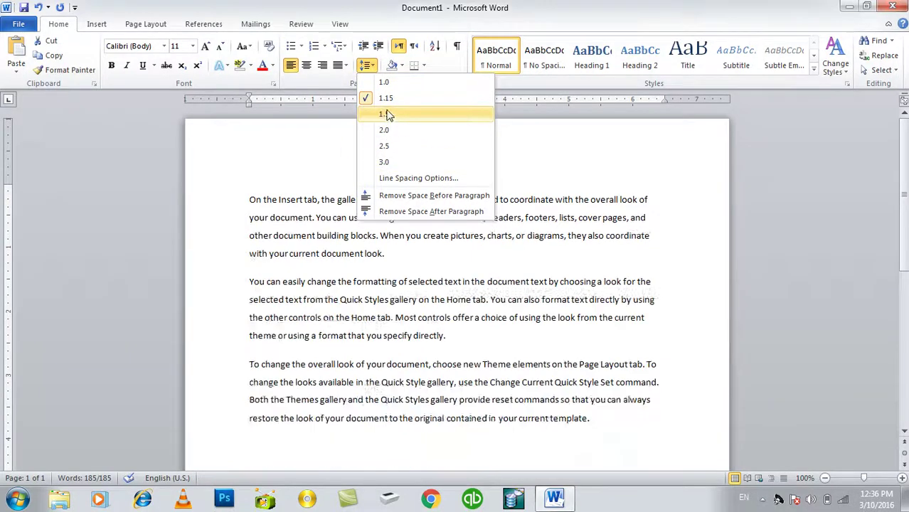
- Apply Double line spacing to the paragraphs through the Paragraph dialog
click(397, 179)
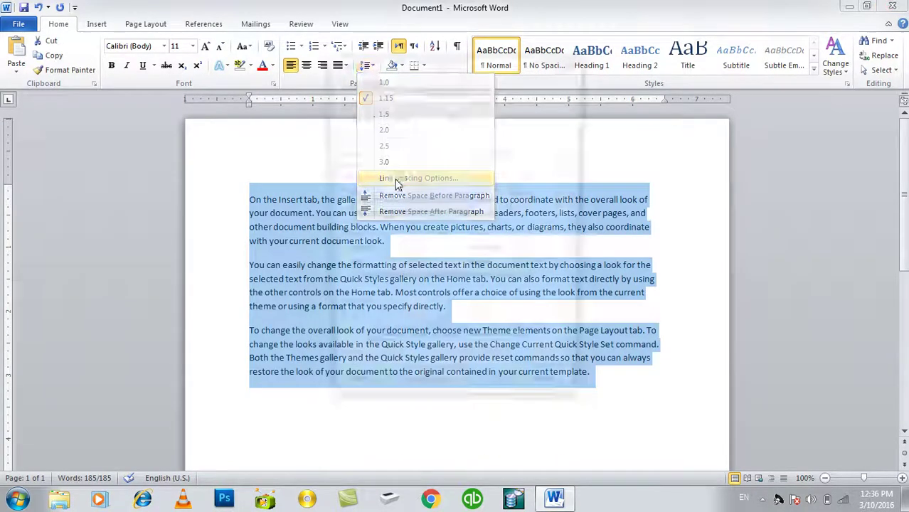
drag(386, 65, 450, 56)
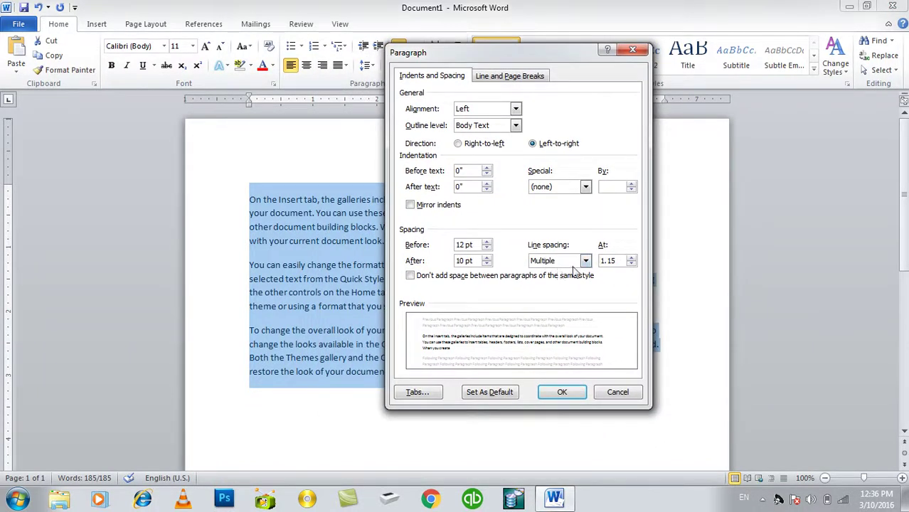
click(615, 391)
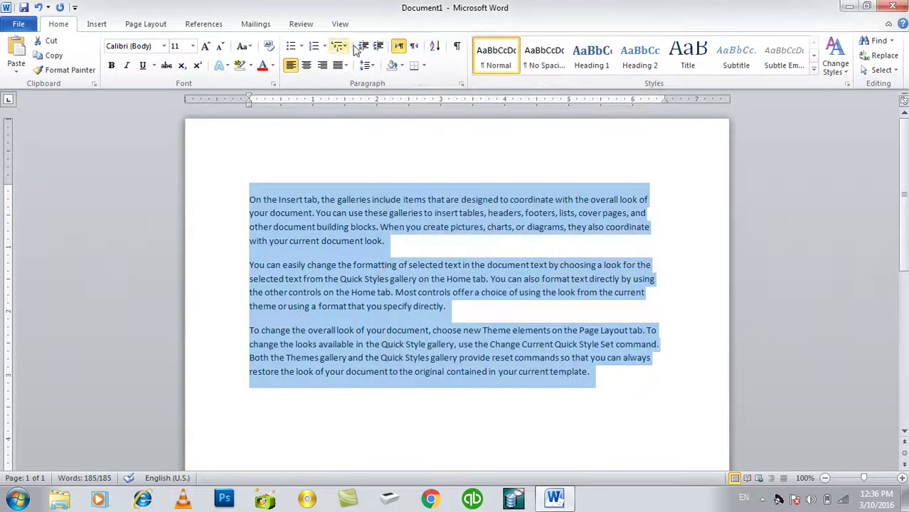
click(369, 66)
click(402, 180)
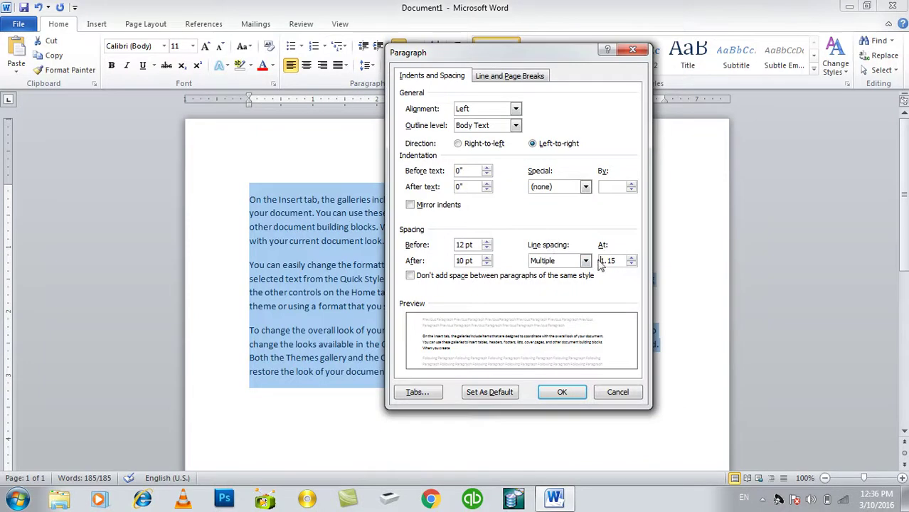
click(585, 261)
click(583, 282)
click(585, 262)
click(541, 290)
click(561, 392)
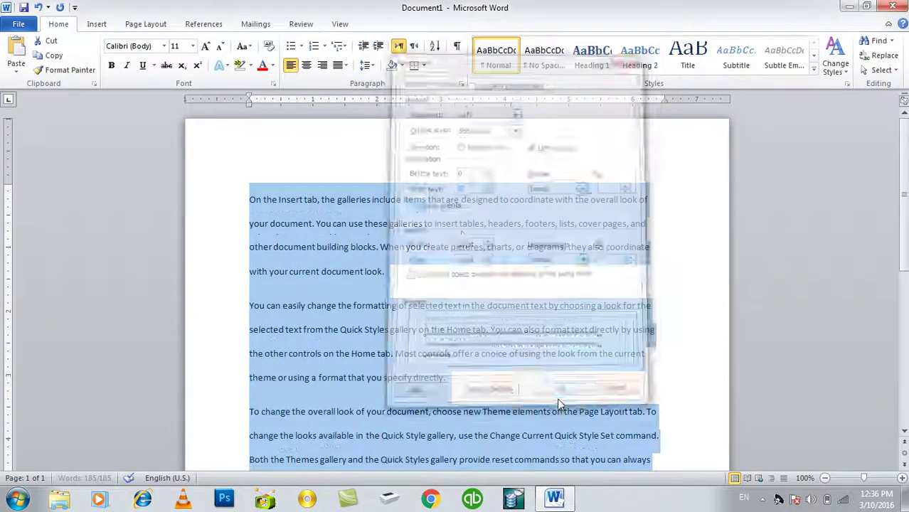
- Try At least, Exactly, Multiple and Single line spacing in the Paragraph dialog
click(365, 65)
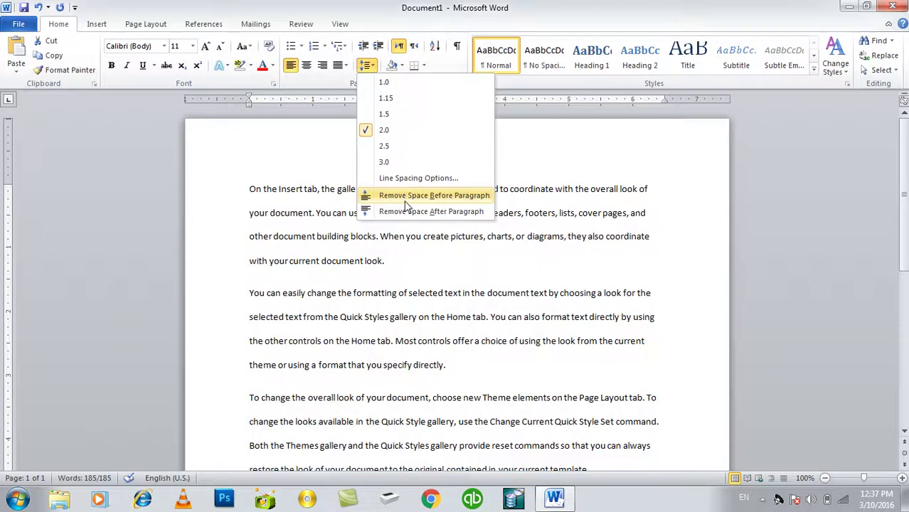
click(403, 178)
click(585, 261)
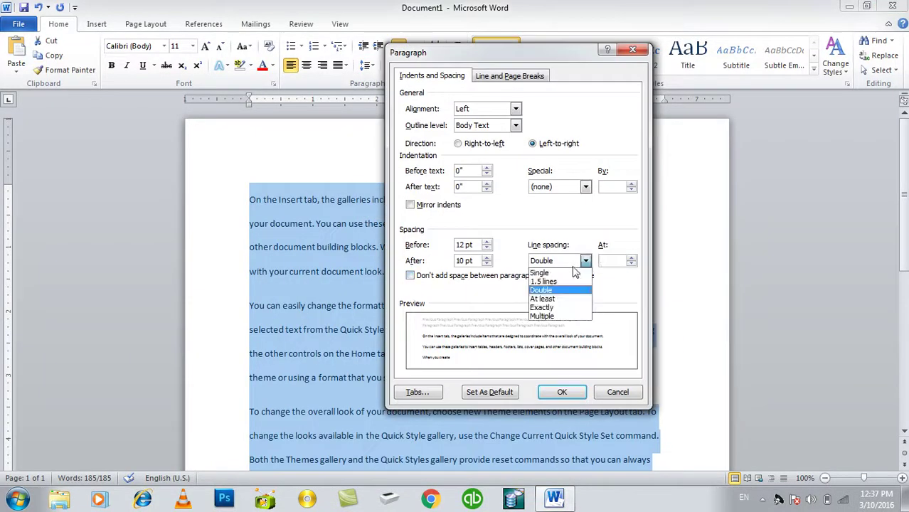
click(562, 299)
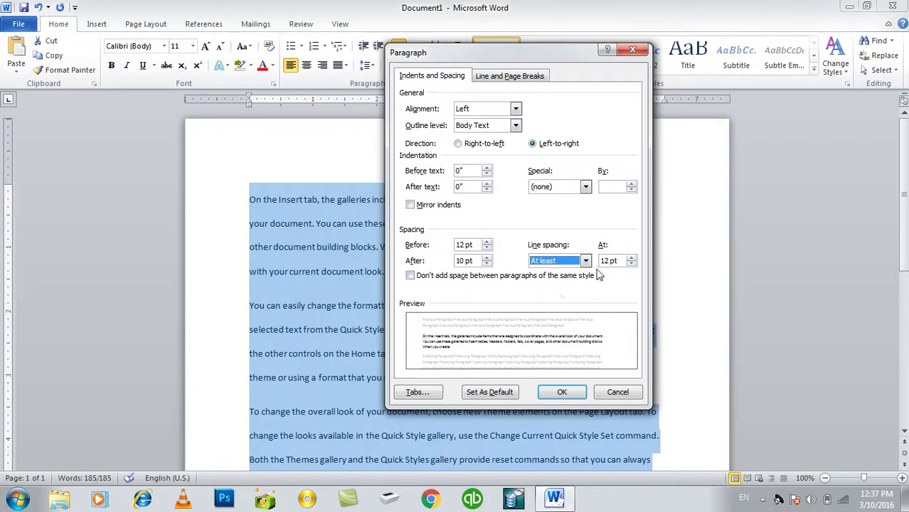
click(585, 261)
click(565, 308)
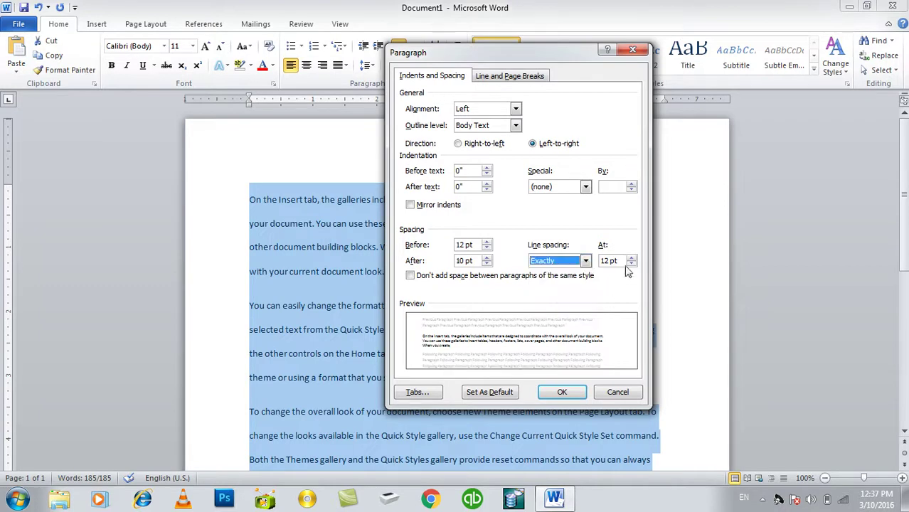
click(585, 261)
click(565, 317)
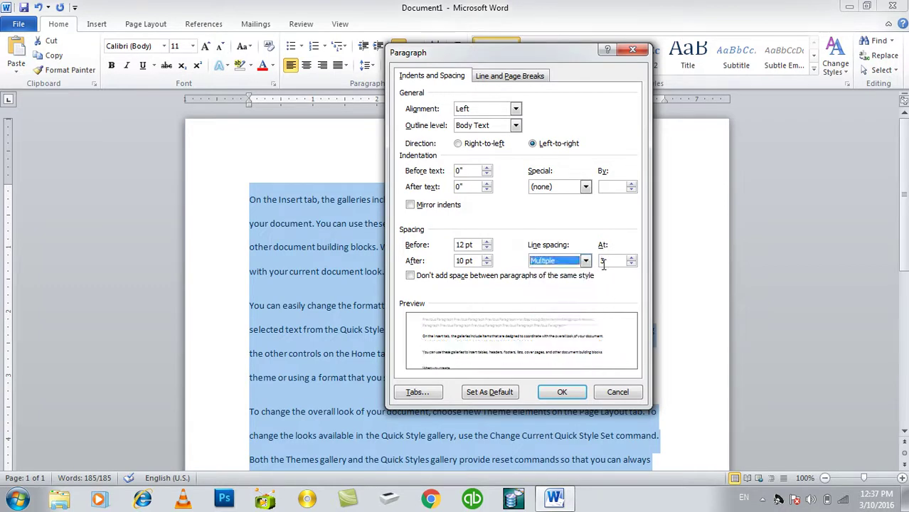
click(567, 264)
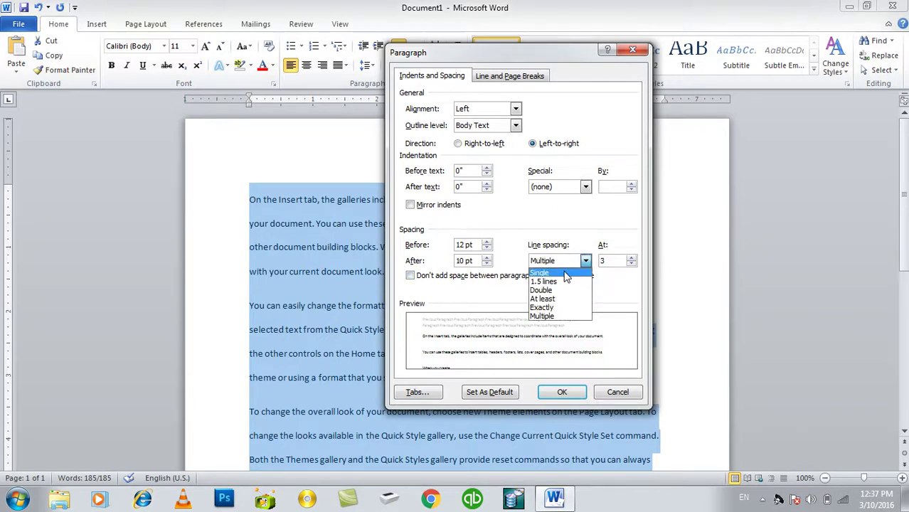
click(567, 275)
- Switch to Multiple line spacing and raise its value up to 5
click(632, 258)
click(632, 258)
click(632, 258)
click(631, 258)
click(631, 258)
click(631, 258)
click(631, 258)
click(631, 258)
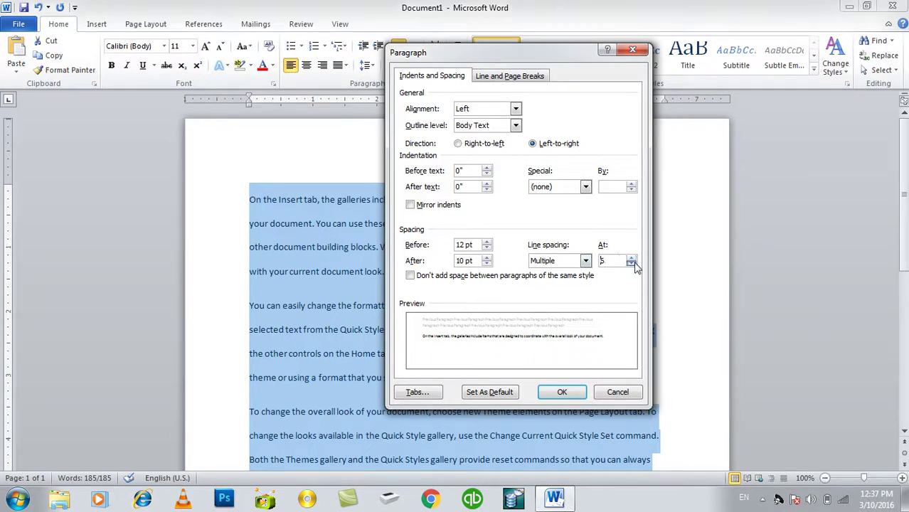
- Choose 1.5 lines spacing and apply it to the paragraphs
click(569, 261)
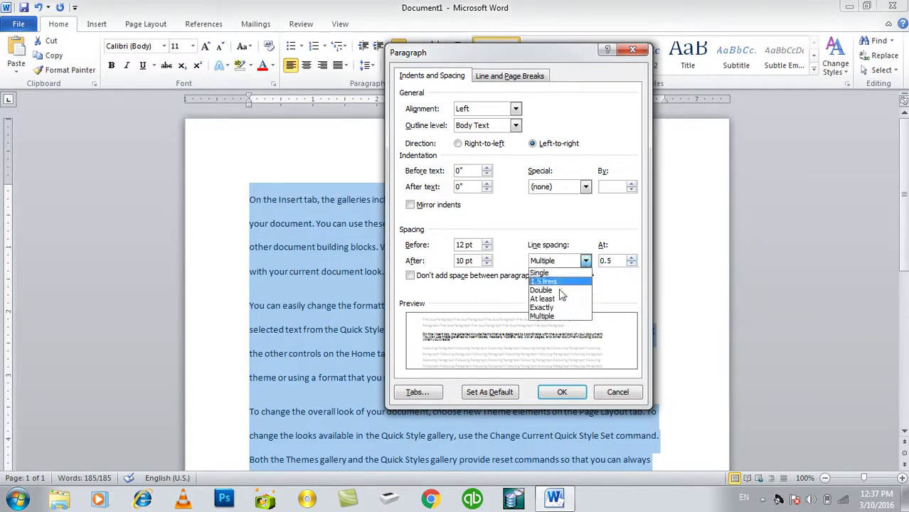
click(566, 282)
click(561, 392)
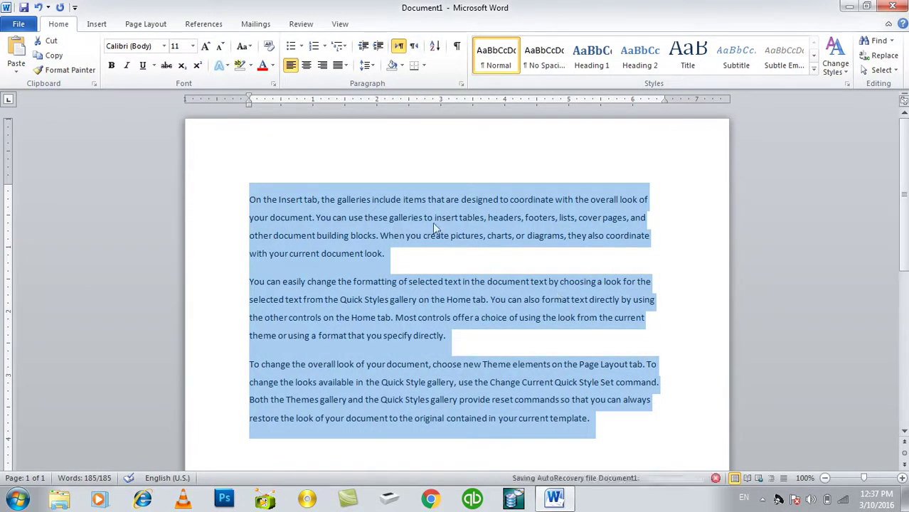
click(365, 65)
- Set the line spacing back to 1.15 and reopen the Paragraph settings
click(377, 98)
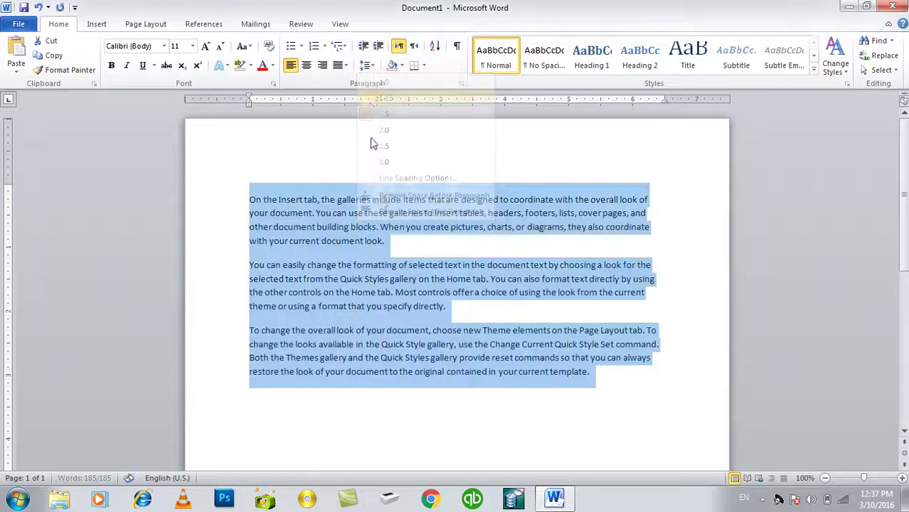
click(365, 66)
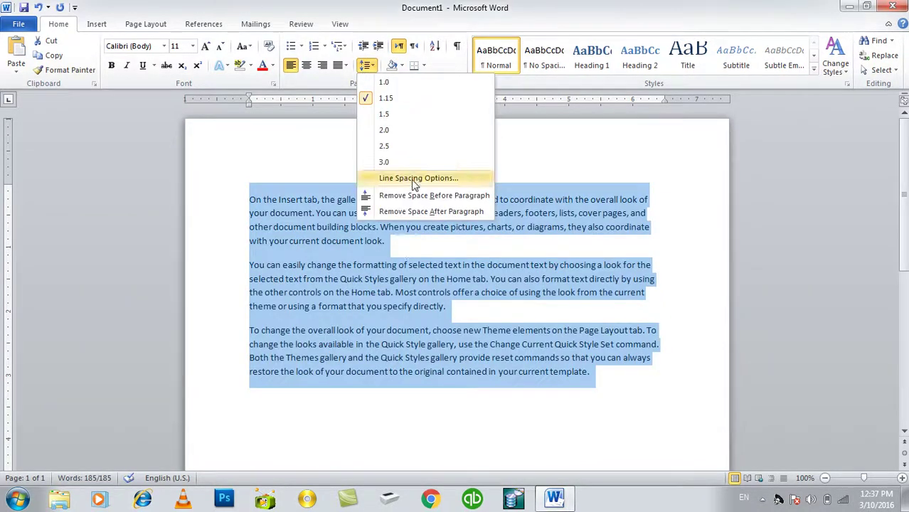
click(417, 178)
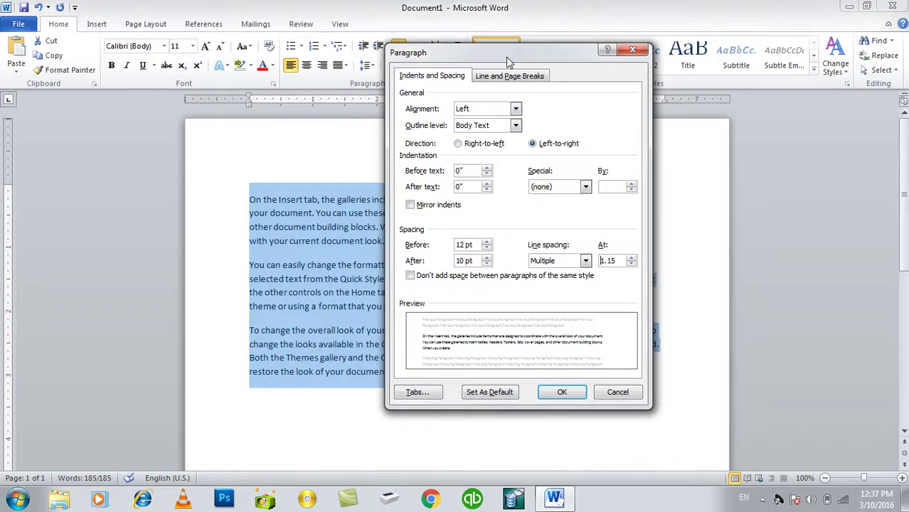
drag(509, 58, 566, 59)
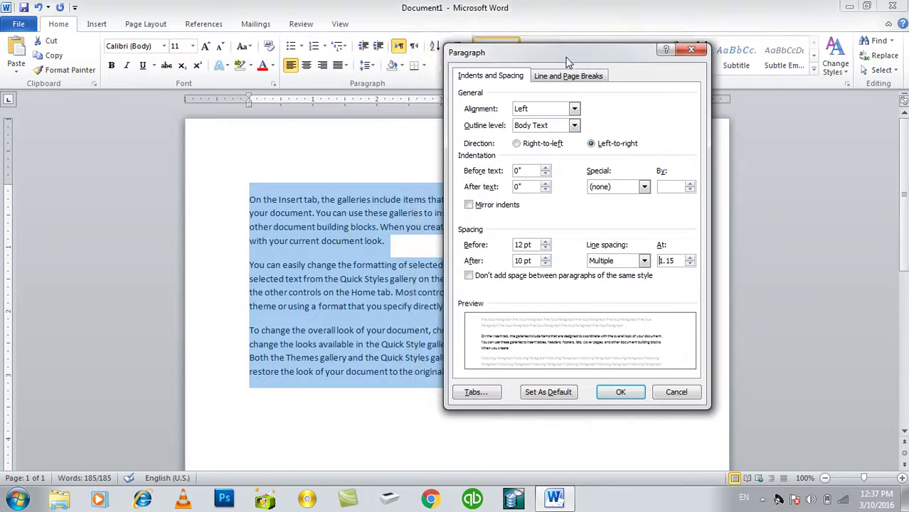
- Preview right alignment, return to Left, keep Body Text outline level, and apply
click(553, 114)
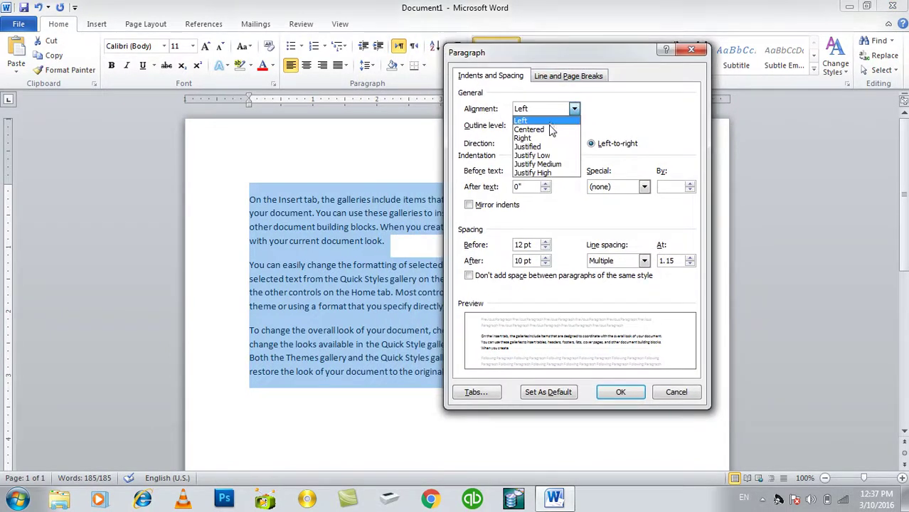
click(544, 138)
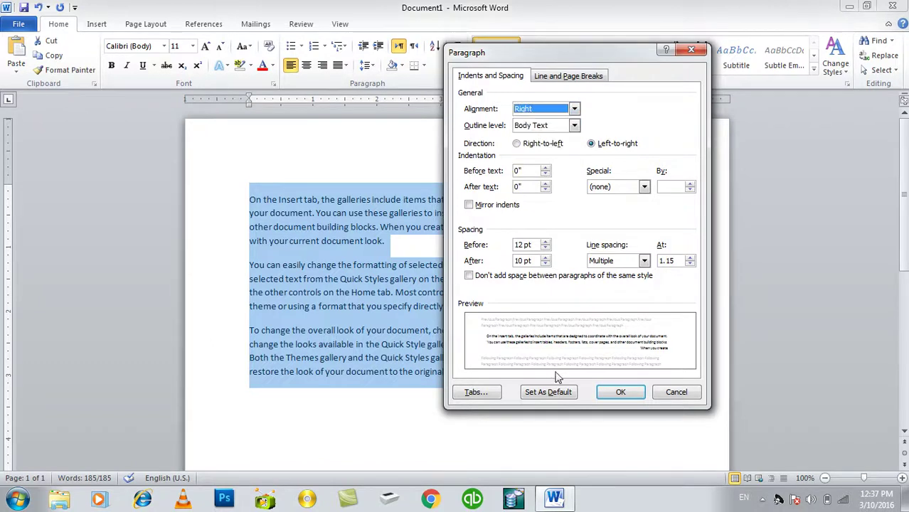
click(546, 111)
click(533, 121)
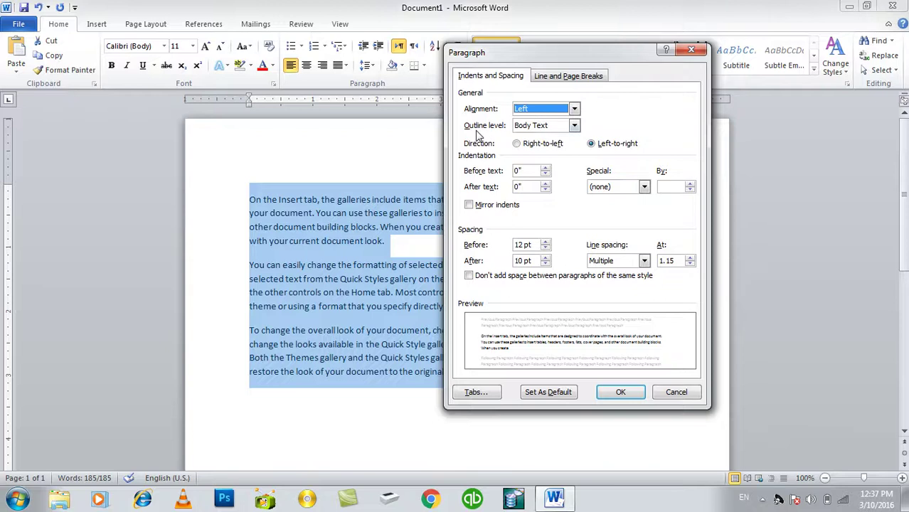
click(547, 126)
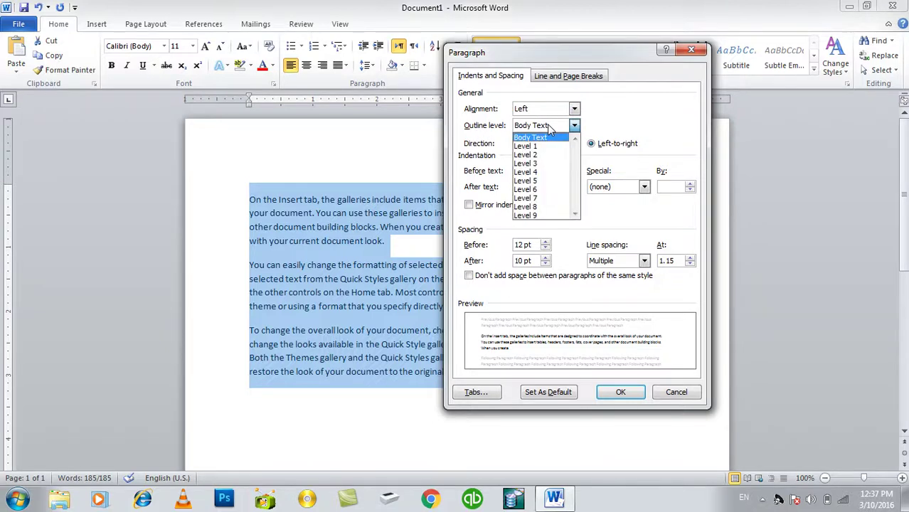
click(550, 127)
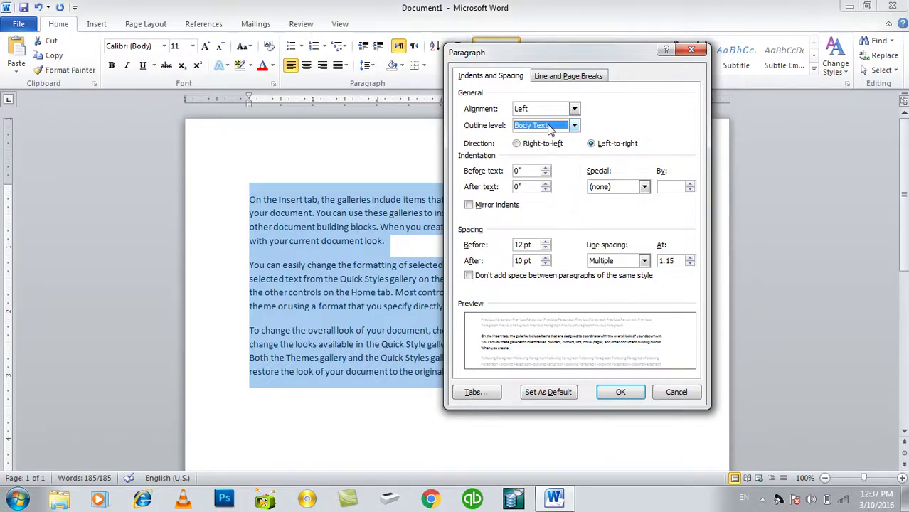
click(618, 392)
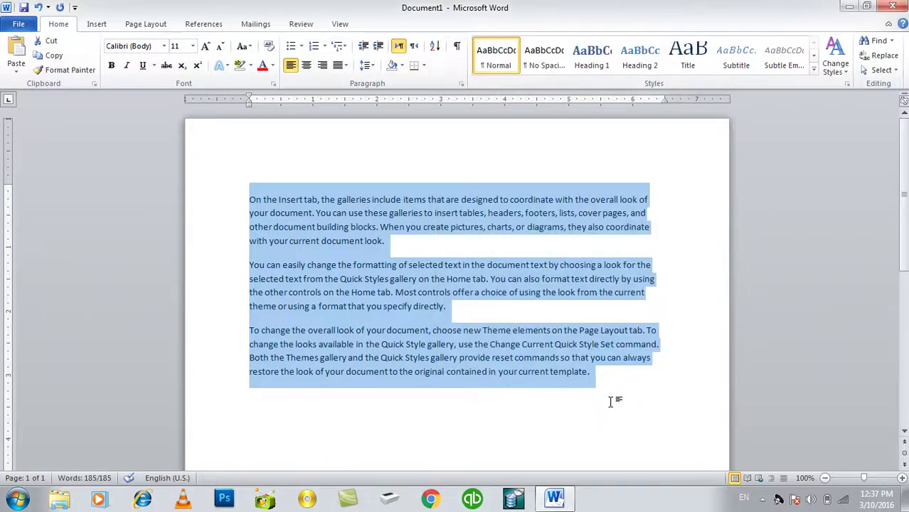
- Replace the text with three sample paragraphs generated by =rand(1)
key(Delete)
text(=rand()
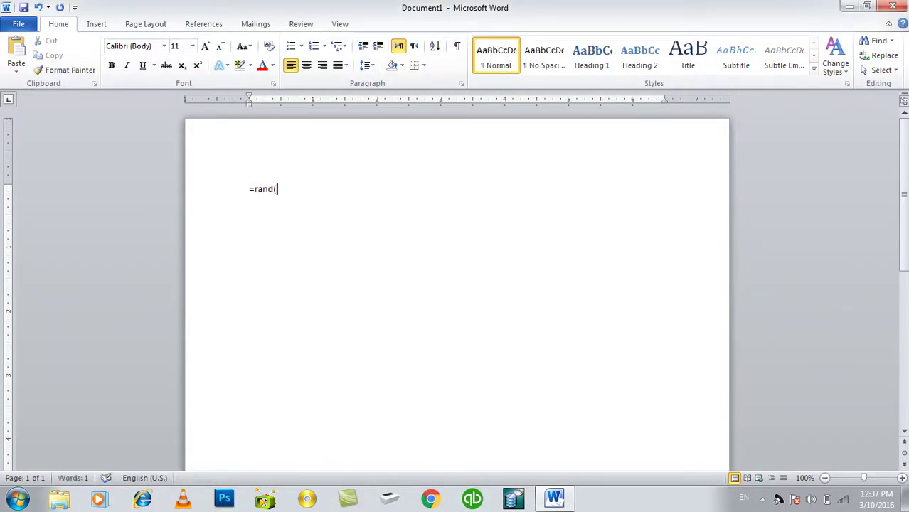
text())
key(BackSpace)
key(BackSpace)
text((1))
key(Return)
key(Return)
text(=ran)
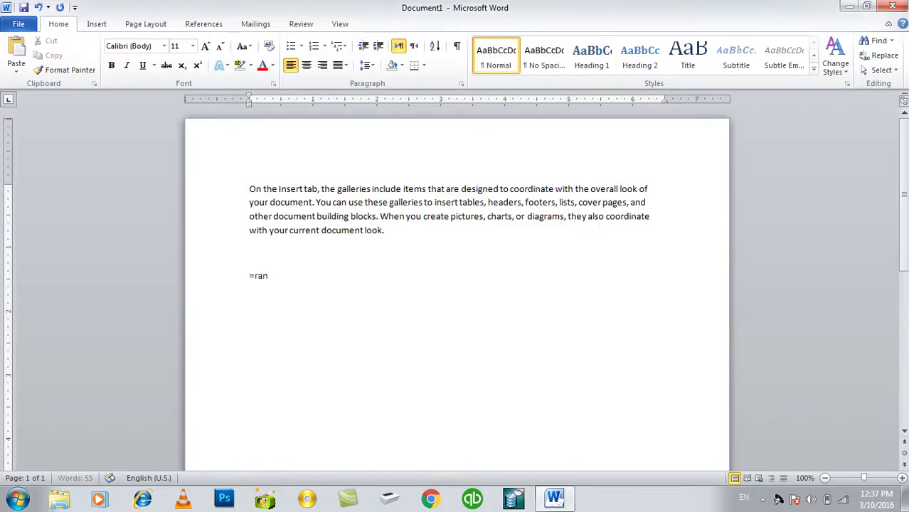
text())
key(Return)
key(Return)
text(=)
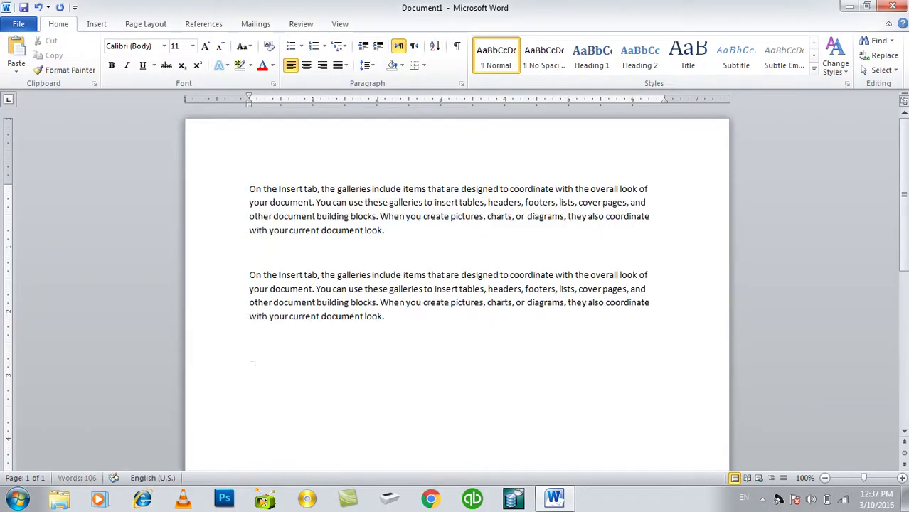
key(Return)
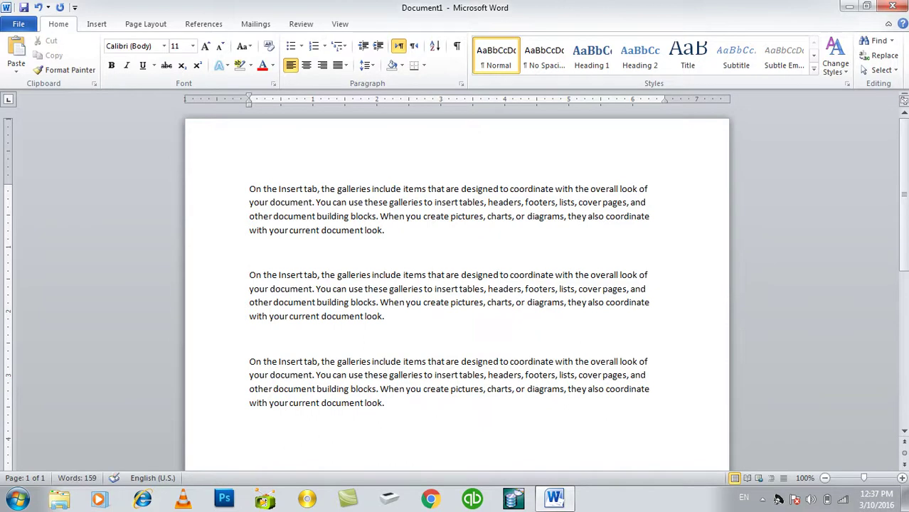
click(249, 188)
key(Return)
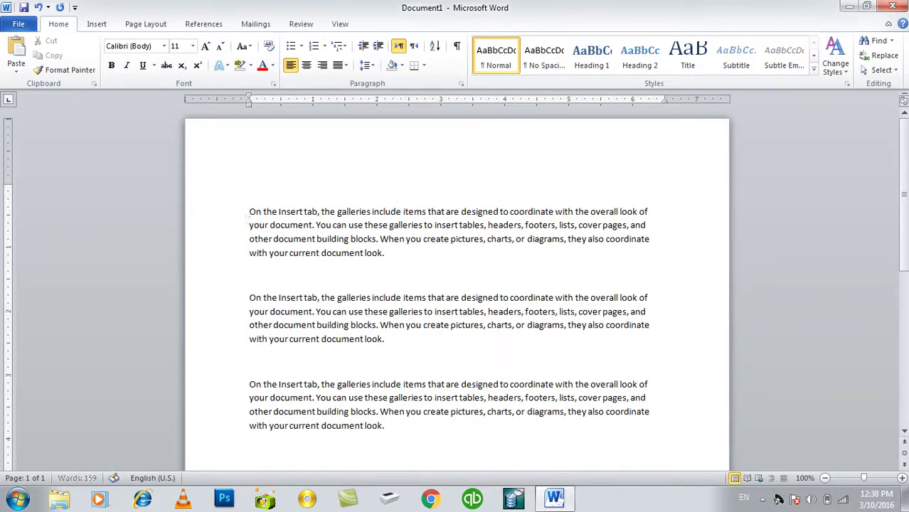
- Add bold headings 'Level One' and 'Level two' above the first two paragraphs
text(Level One)
drag(290, 189, 247, 189)
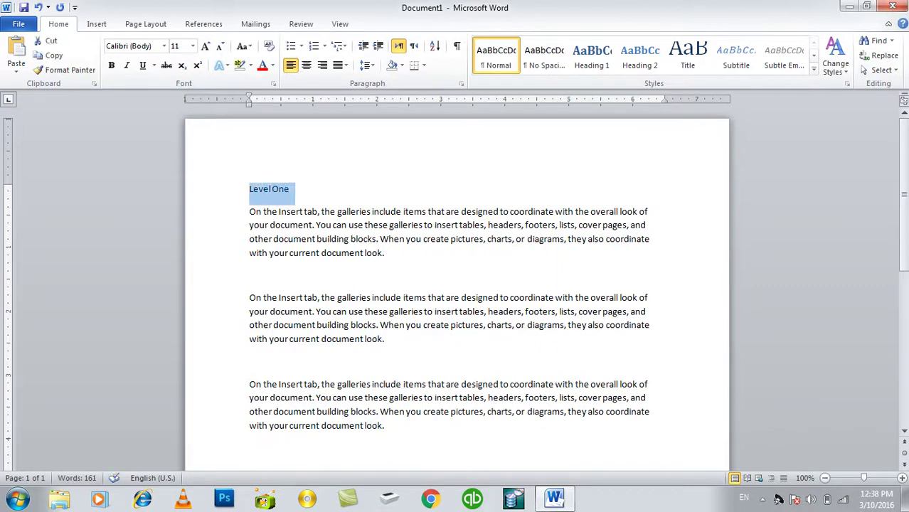
key(ctrl+b)
key(Down)
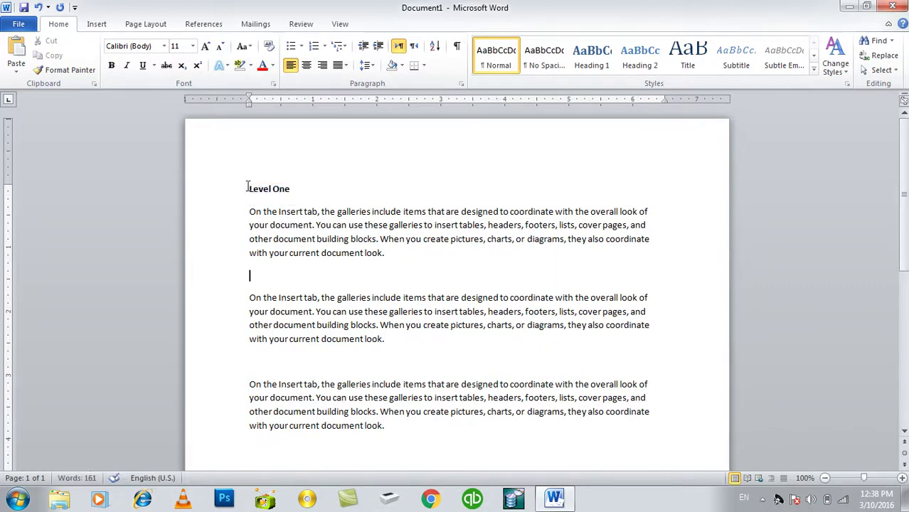
text(L)
text(two)
key(ctrl+shift+Left)
key(shift+Left)
key(shift+Left)
key(shift+Left)
key(shift+Left)
key(shift+Left)
key(shift+Left)
key(ctrl+b)
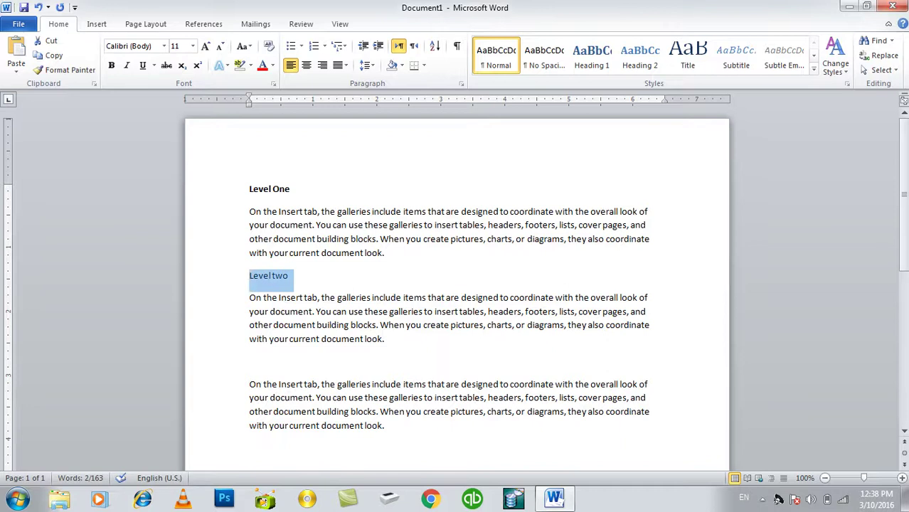
- Add the bold 'Level three' heading and select the Level One heading with its paragraph
key(Down)
key(Down)
text(Le)
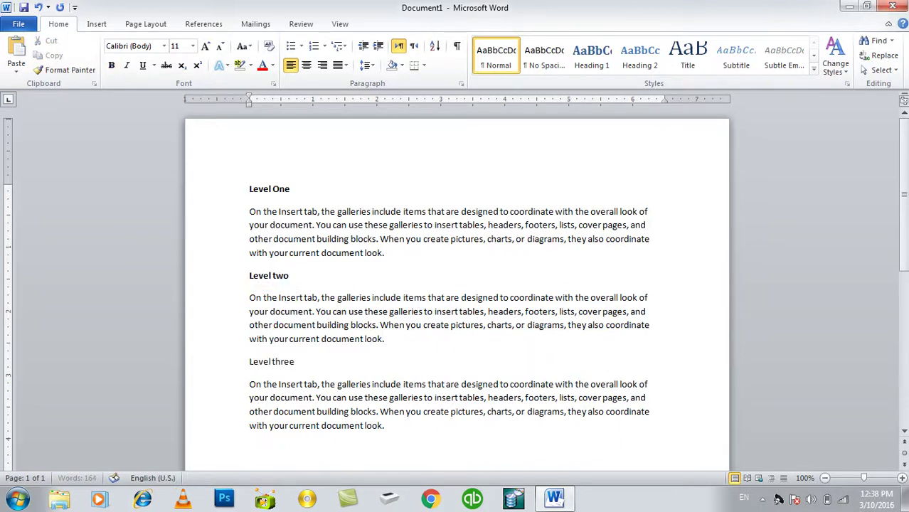
key(shift+Left)
key(shift+Left)
key(shift+Left)
key(shift+Left)
key(shift+Left)
key(shift+Left)
key(shift+Left)
key(shift+Left)
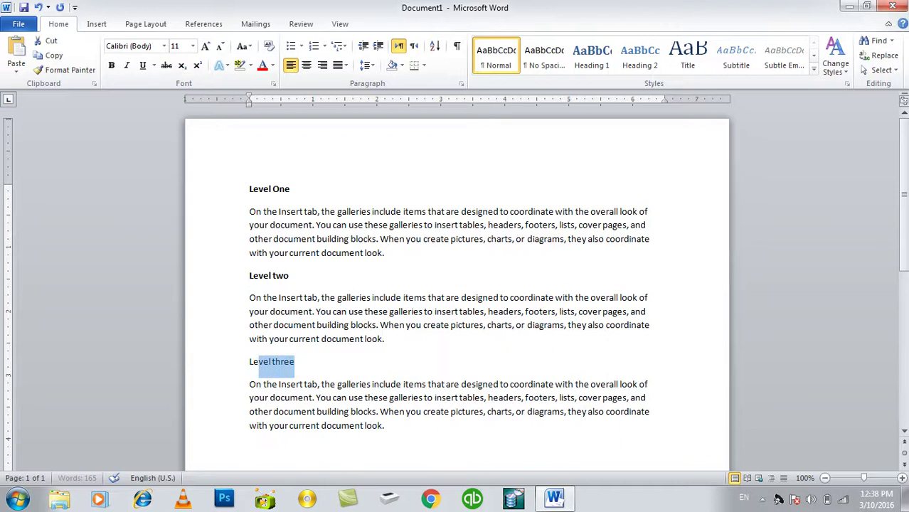
key(shift+Left)
key(shift+Left)
key(ctrl+b)
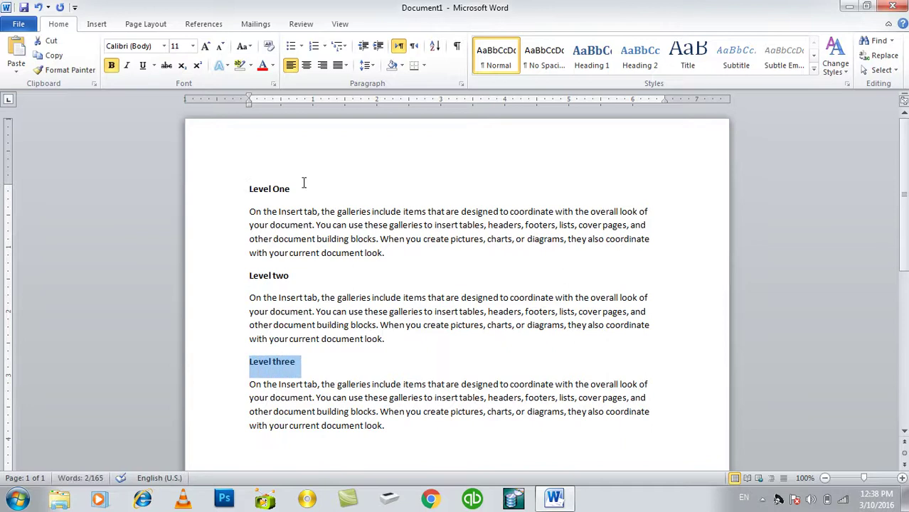
drag(385, 254, 250, 196)
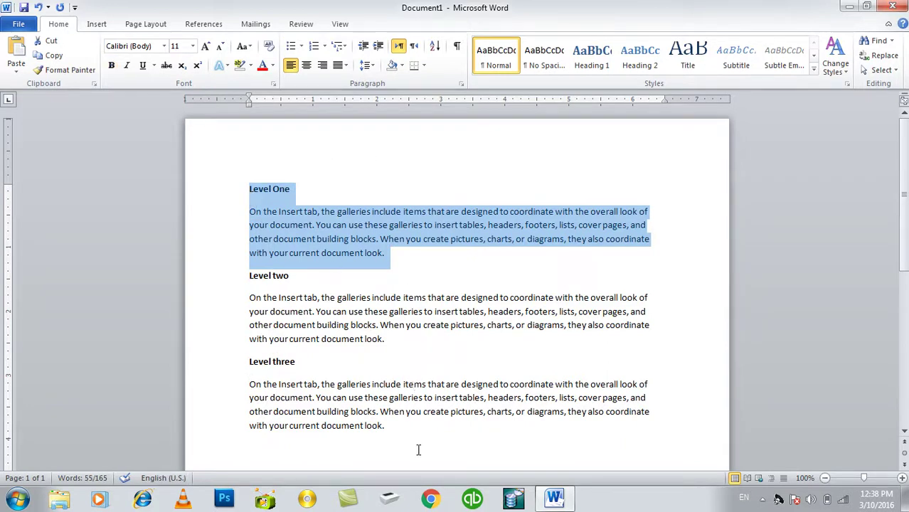
- Set the first paragraph's outline level to Level 1
click(375, 69)
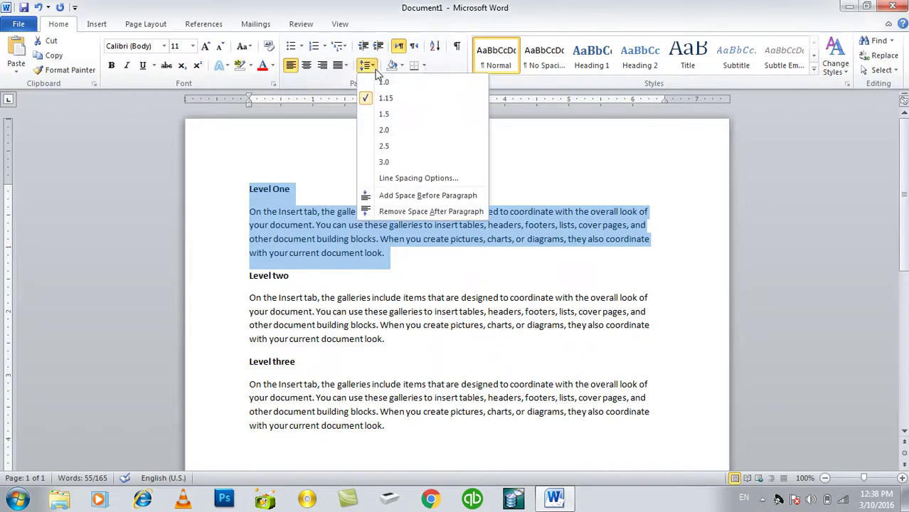
click(463, 82)
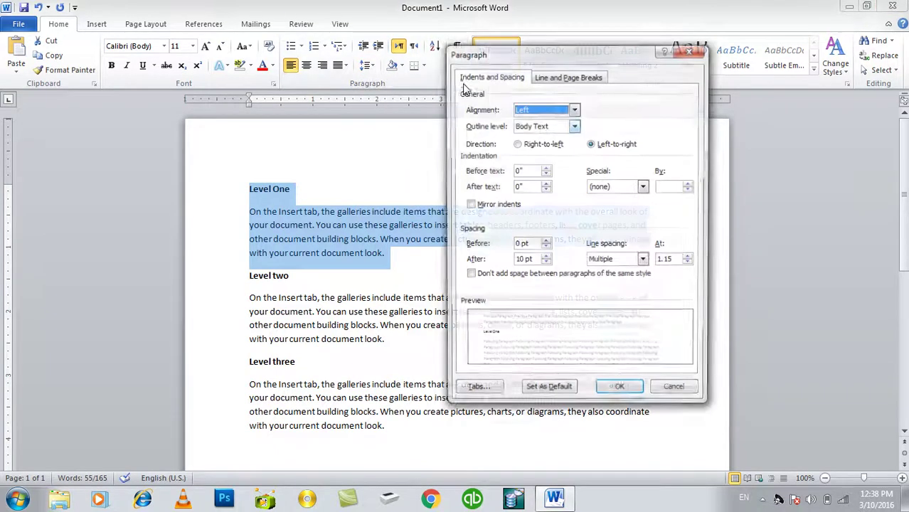
click(542, 125)
click(537, 141)
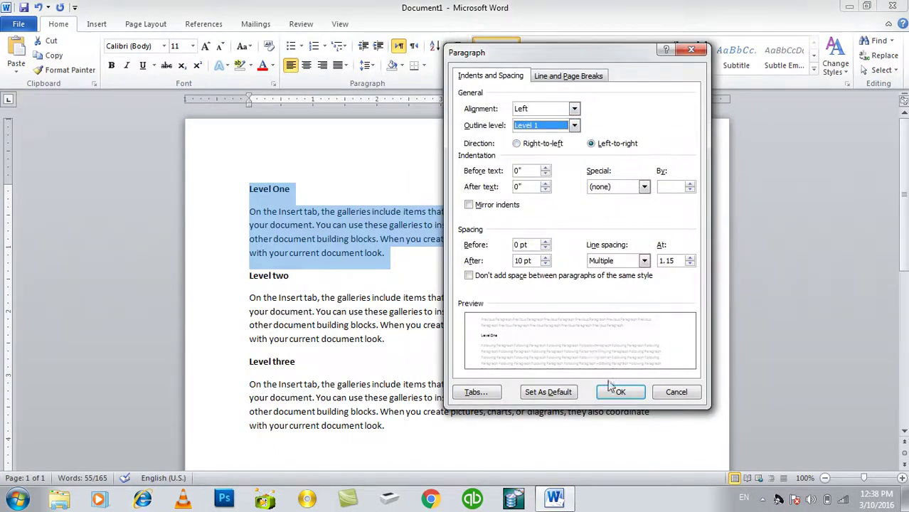
click(618, 392)
- Give the Level two paragraph outline level Level 2
mouse_move(422, 340)
mouse_down()
mouse_move(279, 297)
mouse_move(249, 276)
mouse_up()
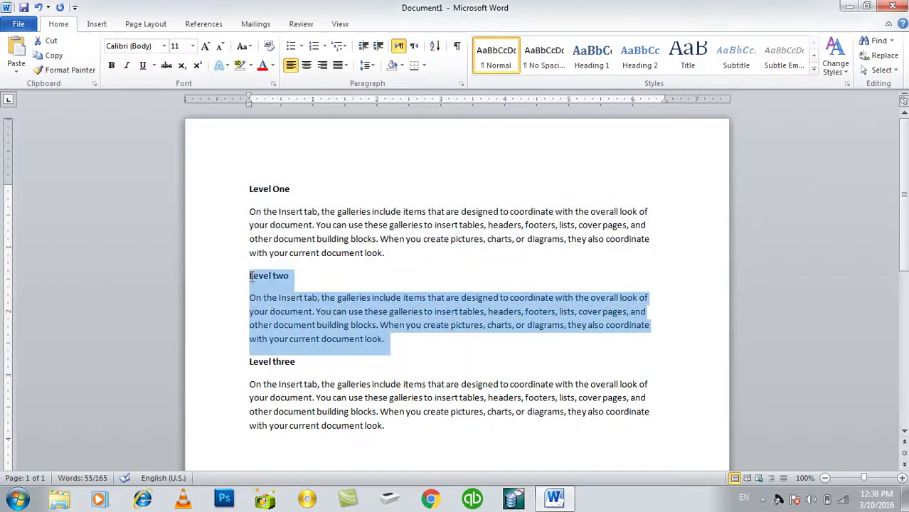
click(461, 83)
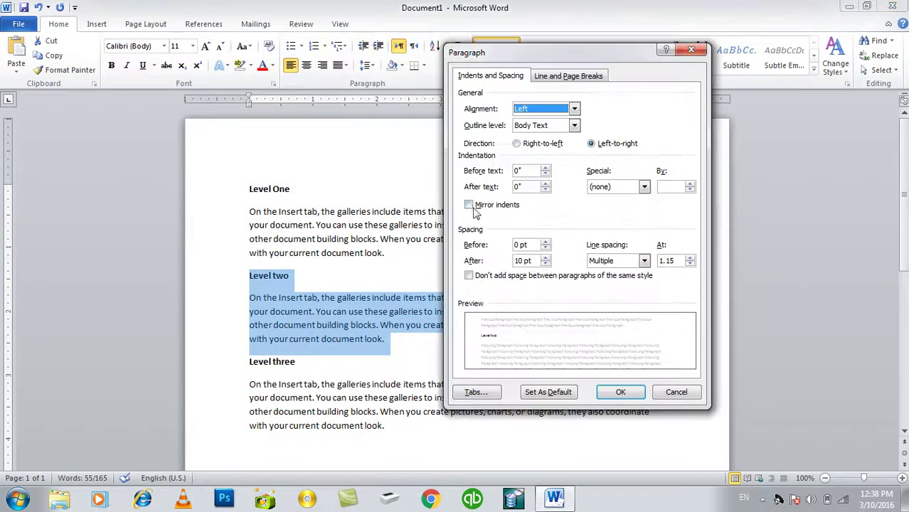
click(545, 127)
click(541, 155)
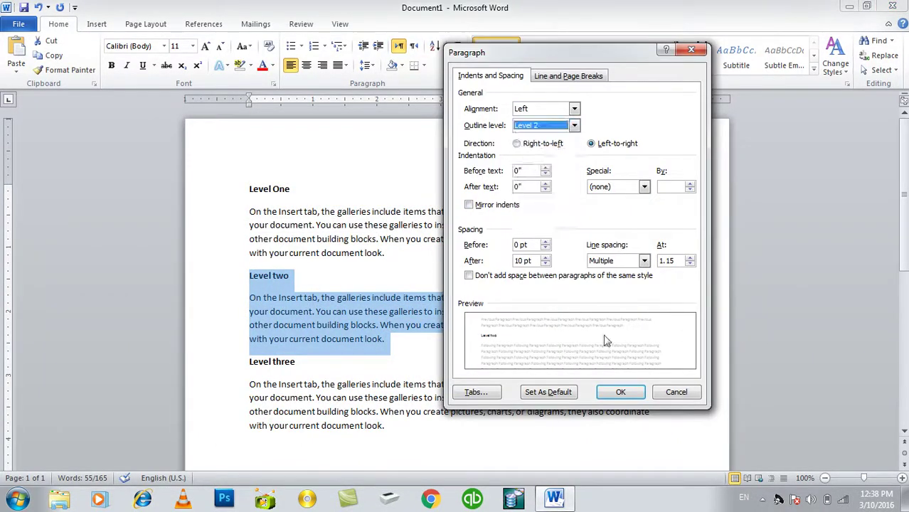
click(620, 392)
- Give the Level three paragraph outline level Level 3
drag(435, 440, 234, 364)
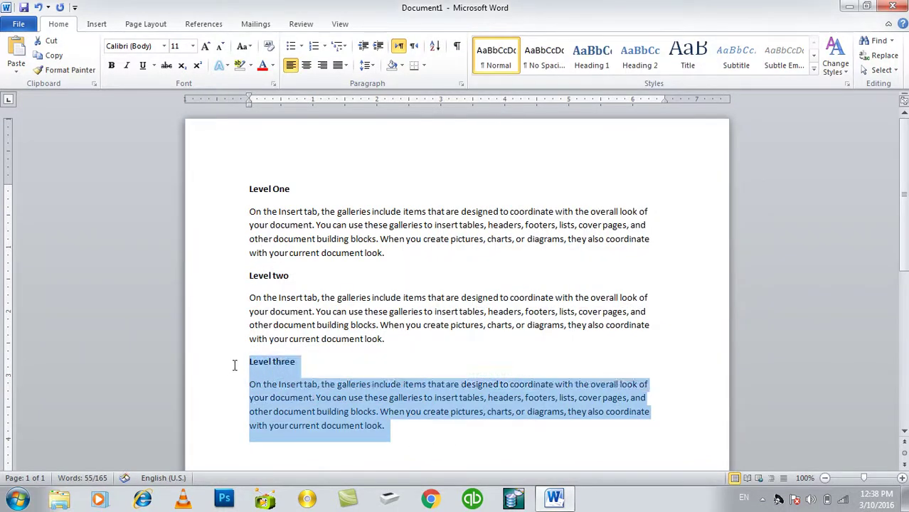
click(461, 83)
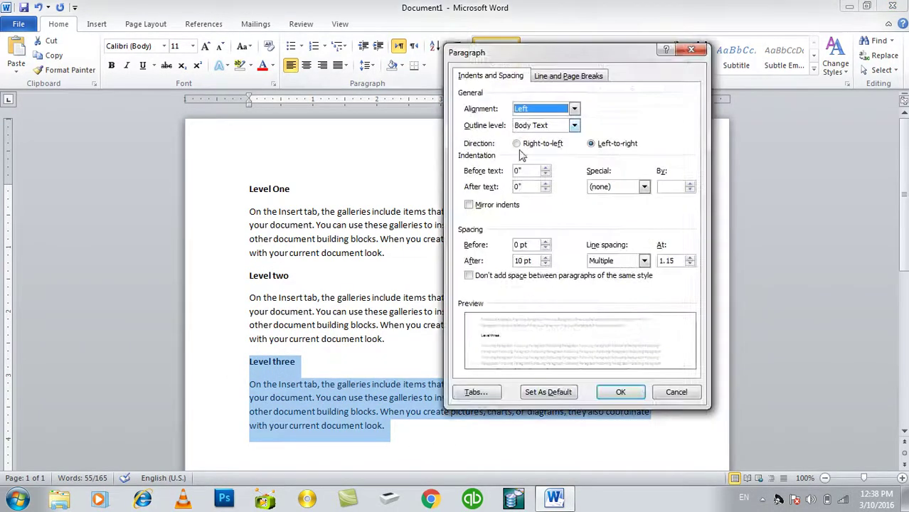
click(545, 126)
click(542, 165)
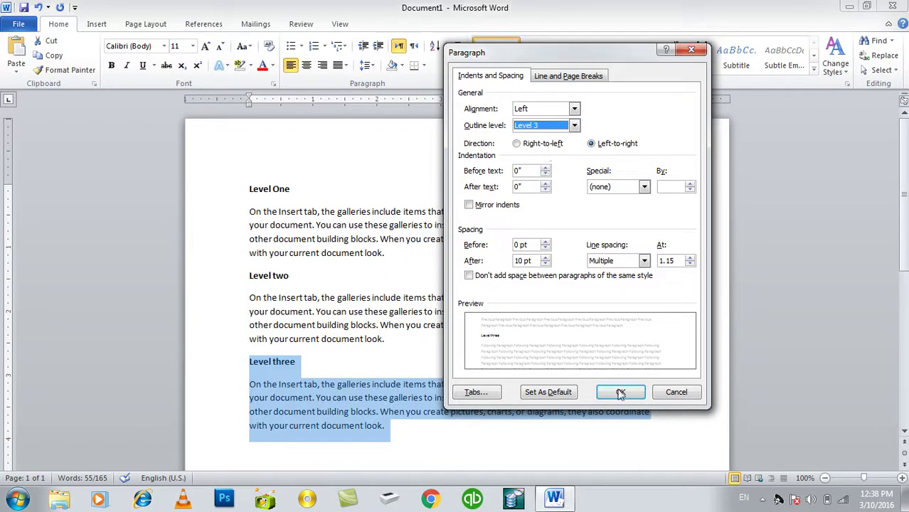
click(620, 391)
- Recheck each paragraph's outline level, leave alignment at Left, and close the settings
click(409, 224)
drag(409, 224, 349, 225)
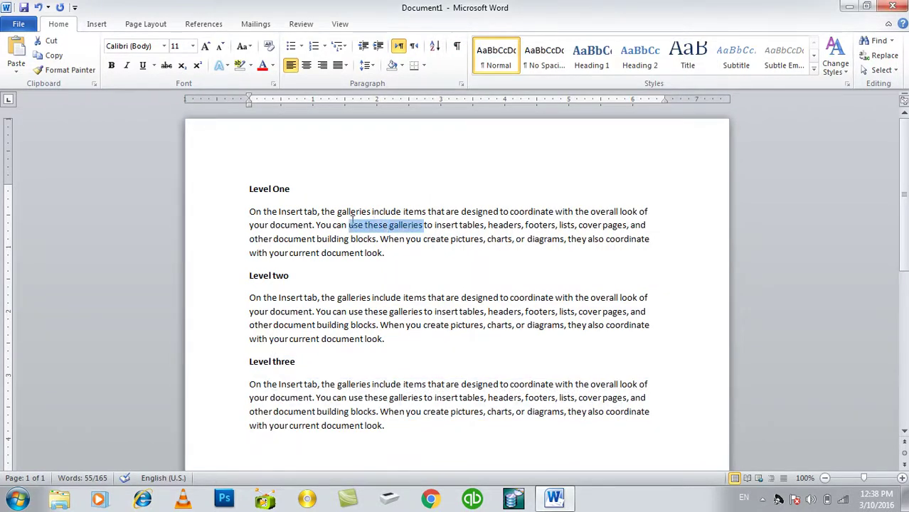
click(461, 84)
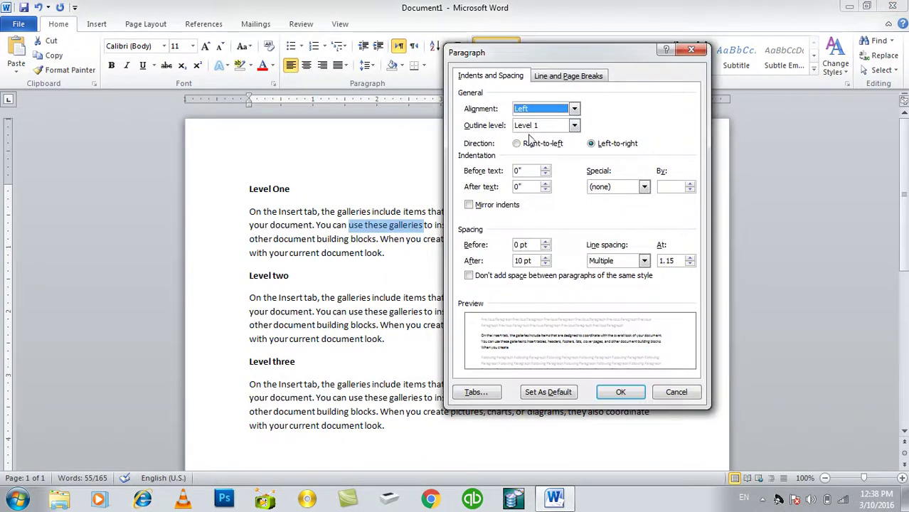
key(Escape)
drag(432, 312, 365, 311)
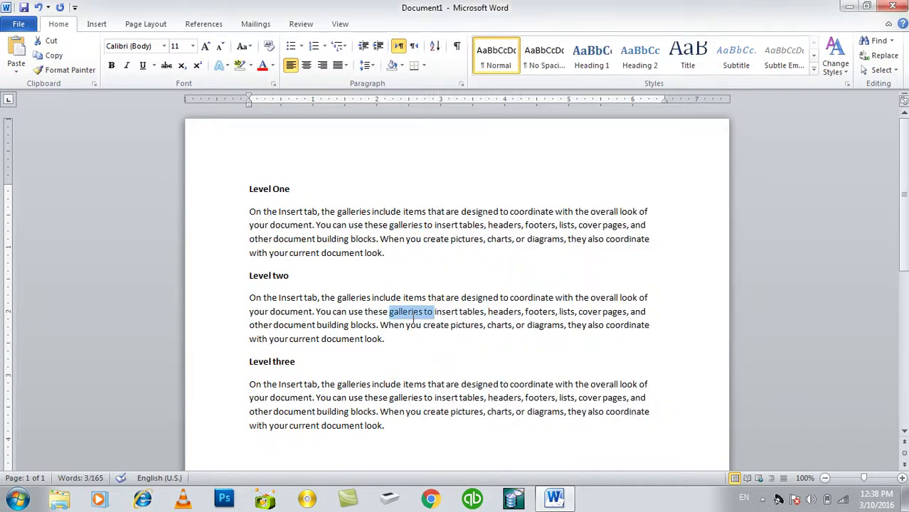
click(460, 83)
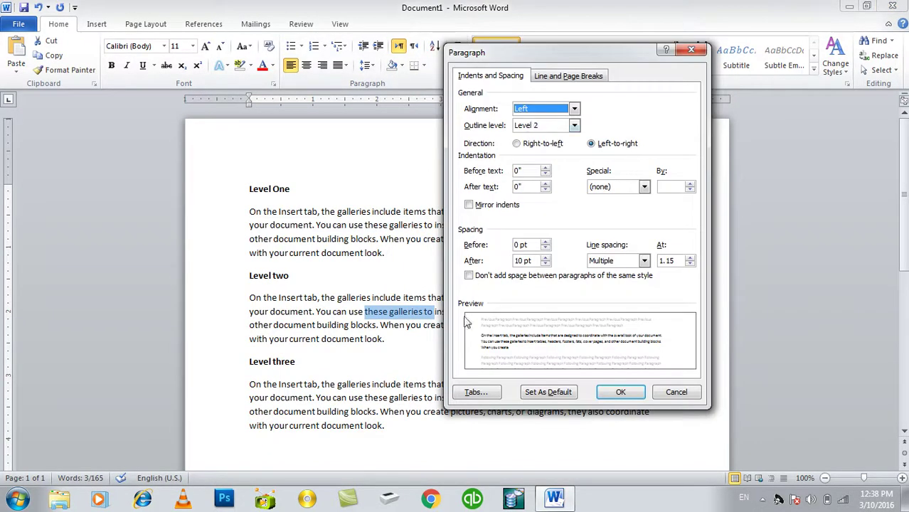
key(Escape)
drag(432, 397, 333, 399)
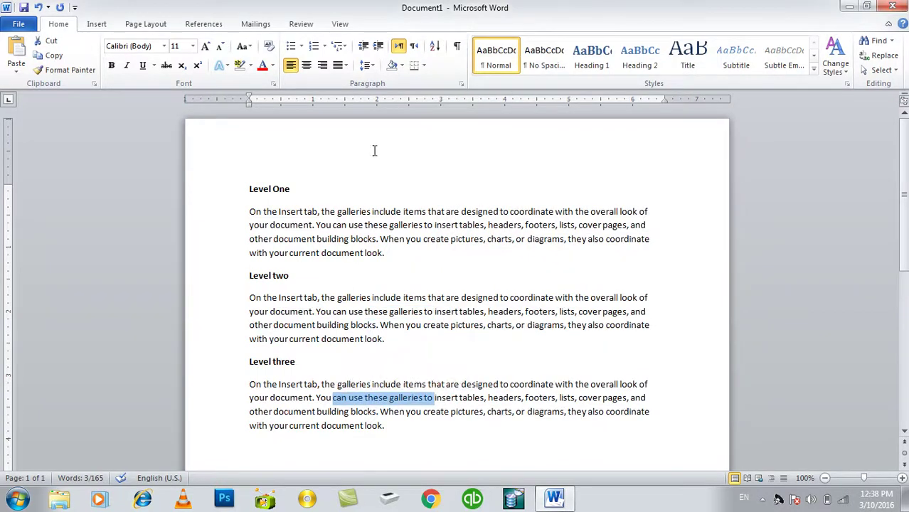
click(460, 83)
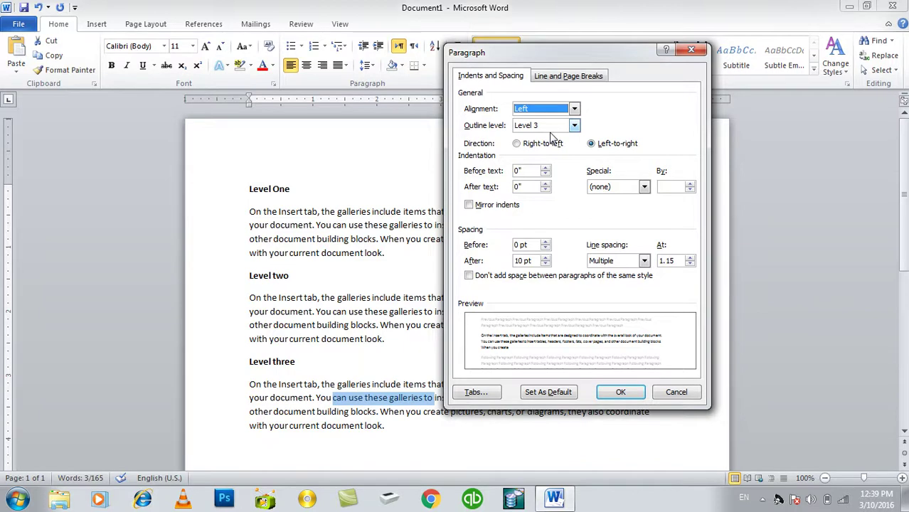
key(alt+Down)
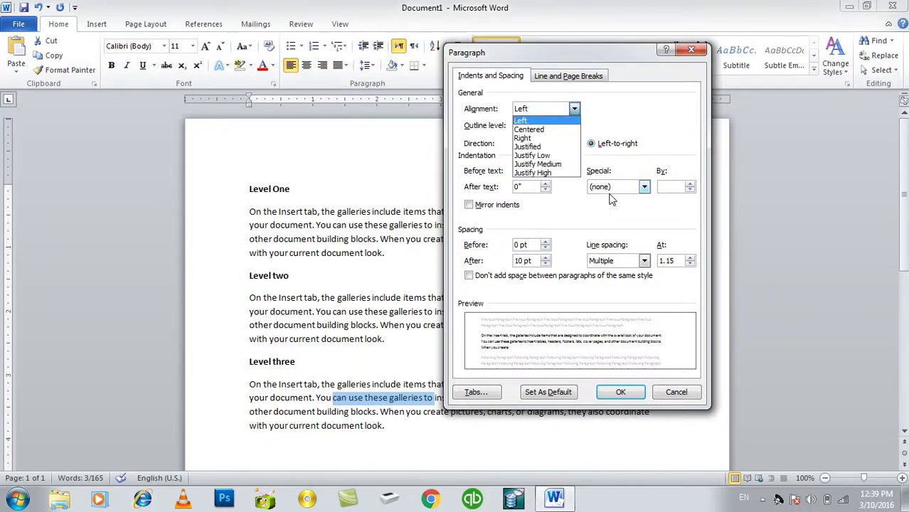
key(Escape)
key(Escape)
- Replace all document text with three =rand() sample paragraphs
key(ctrl+a)
key(Delete)
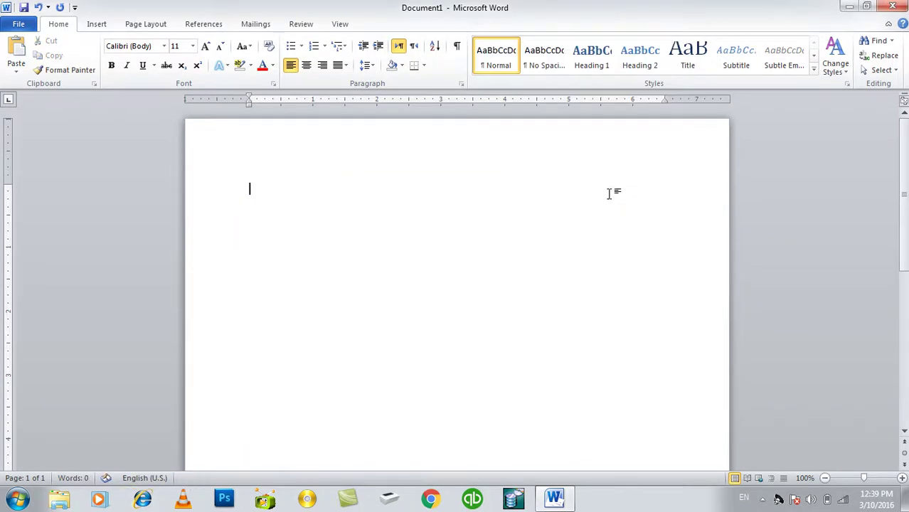
text(=rand())
key(Return)
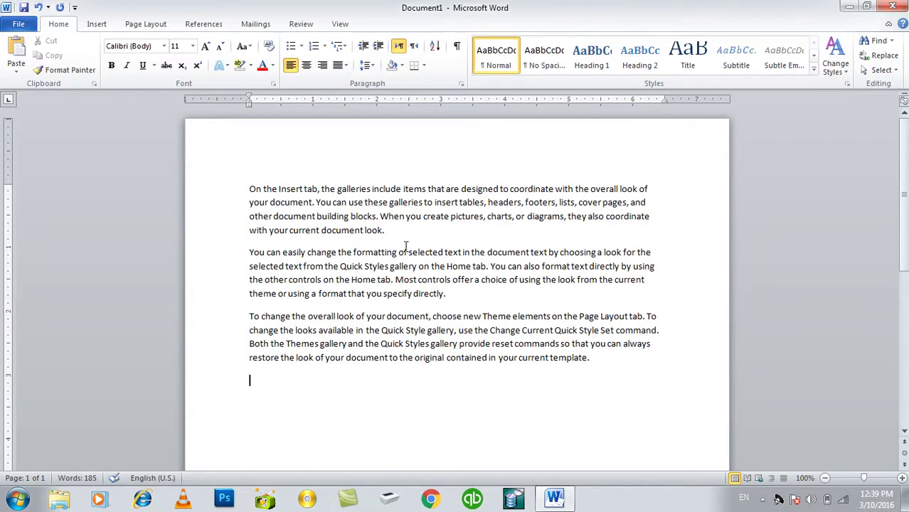
- Add blank lines between the paragraphs and above the first one
click(404, 232)
key(Return)
click(448, 316)
key(Return)
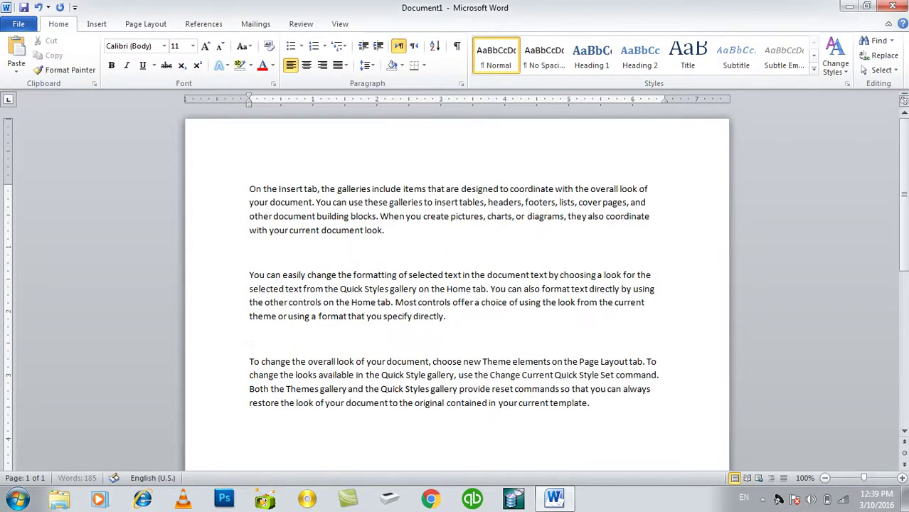
click(249, 182)
key(Return)
- Enter 'Important Task' in the page header, centred, bold and enlarged
double_click(316, 142)
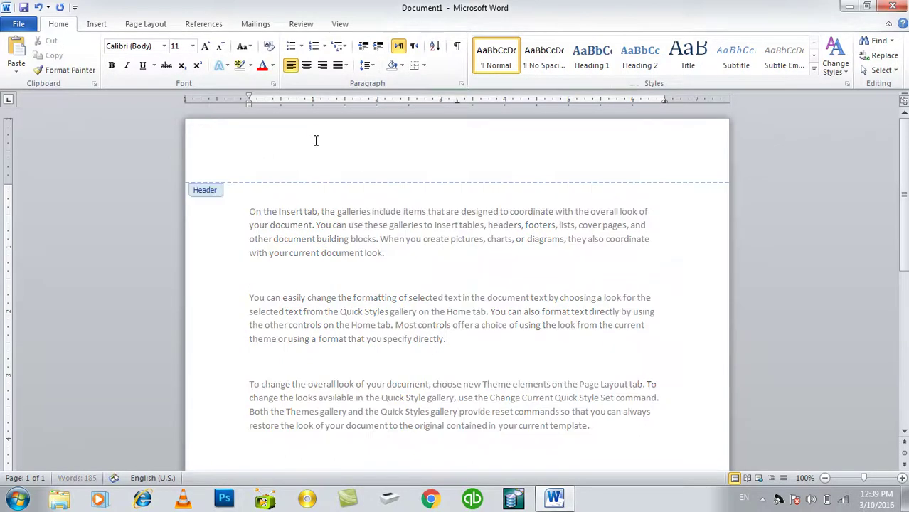
text(Important T)
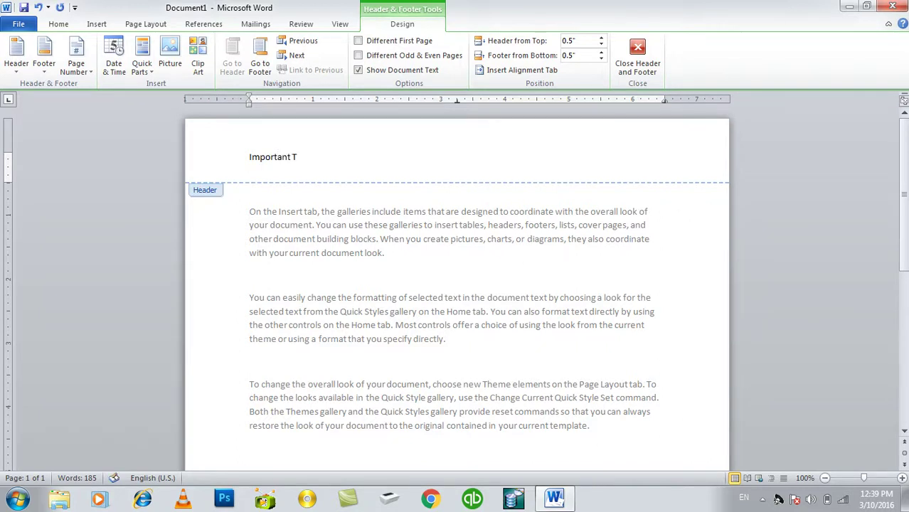
key(ctrl+e)
key(shift+Home)
key(ctrl+b)
key(ctrl+bracketright)
key(ctrl+bracketright)
key(ctrl+bracketright)
key(ctrl+bracketright)
key(ctrl+bracketright)
key(ctrl+bracketright)
key(ctrl+bracketright)
key(ctrl+bracketright)
key(Right)
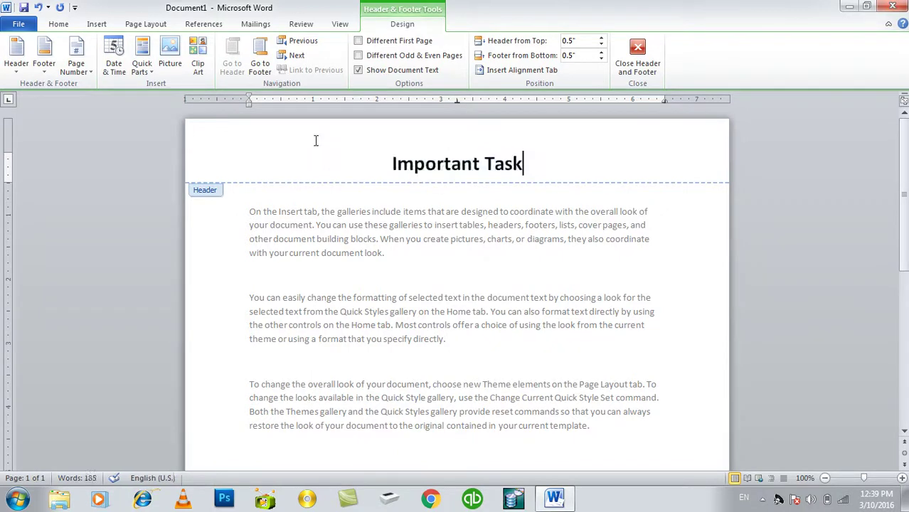
- Append '(Listed By Priority)' to the header title, fixing typos, and add a line below
text((ListedBy Pr)
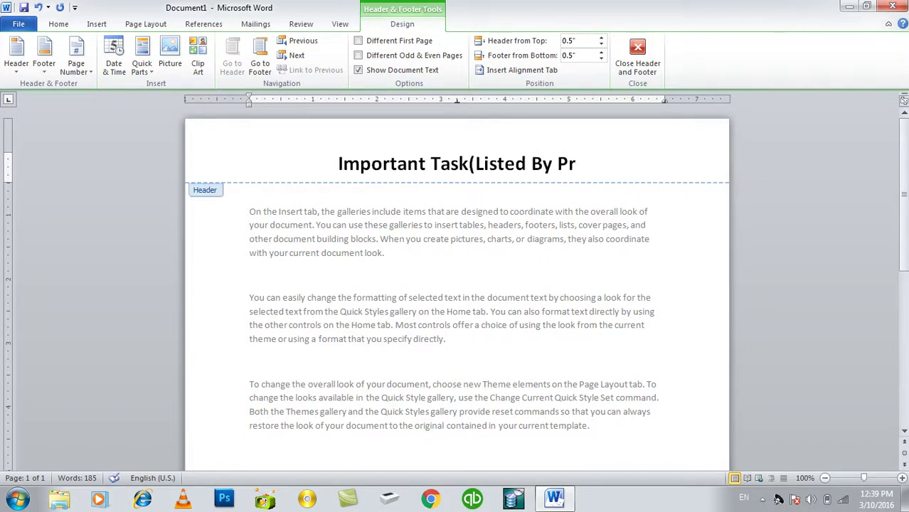
text(ioriy)
key(BackSpace)
text(tu)
key(BackSpace)
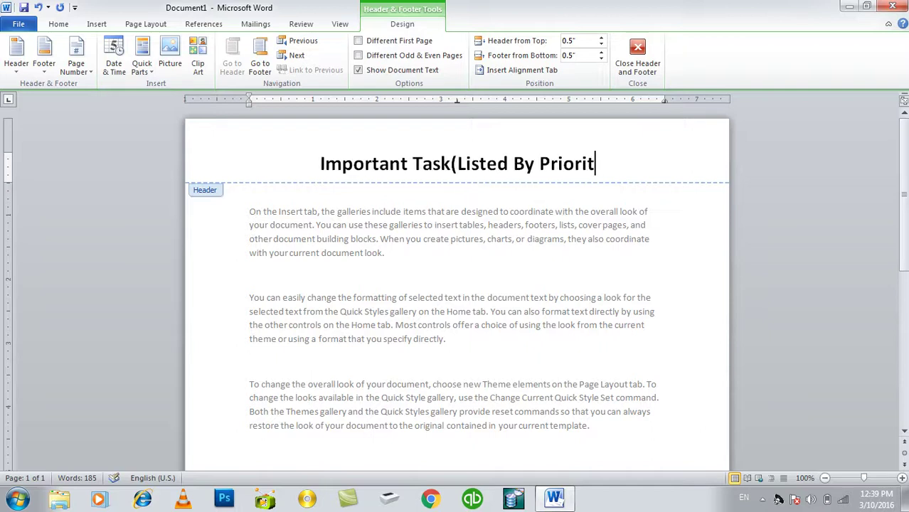
text(y)
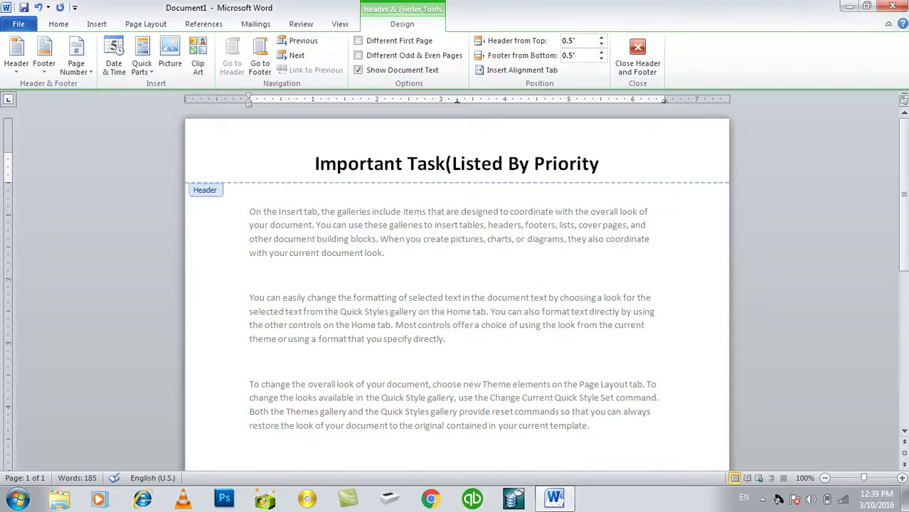
text())
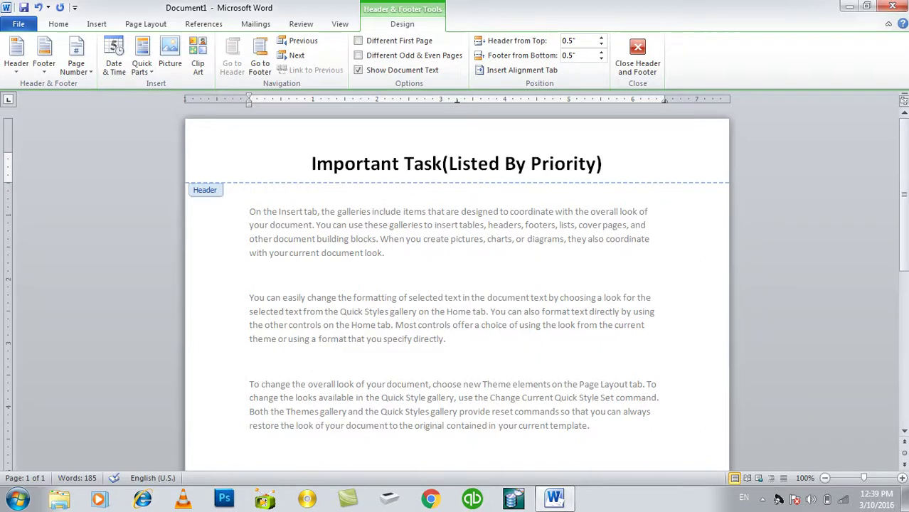
key(Return)
- Space the bracket from 'Task', shrink the parenthetical text, and close the header
right_click(426, 167)
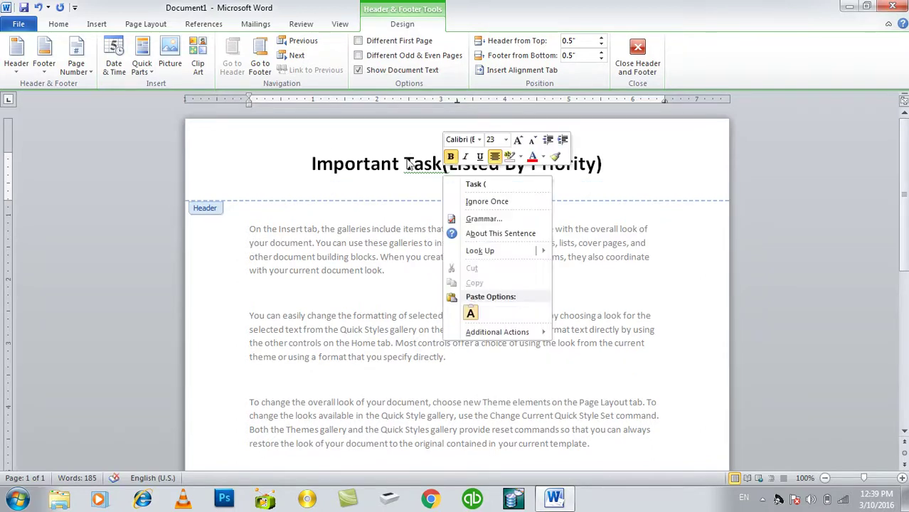
click(460, 187)
mouse_move(402, 164)
mouse_down()
mouse_move(608, 164)
mouse_move(447, 166)
mouse_up()
key(ctrl+bracketleft)
key(ctrl+bracketleft)
key(ctrl+bracketleft)
key(ctrl+bracketleft)
key(ctrl+bracketleft)
key(ctrl+bracketleft)
key(ctrl+bracketleft)
key(ctrl+bracketleft)
key(ctrl+bracketleft)
key(ctrl+bracketleft)
key(ctrl+bracketleft)
click(616, 63)
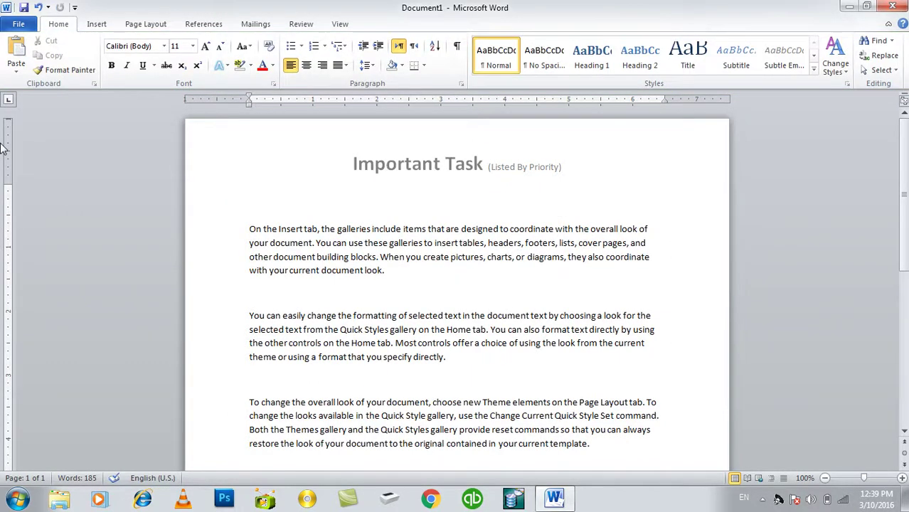
- Type the headings Task One, Task Two and Task Three above the paragraphs
text(Task)
text( One)
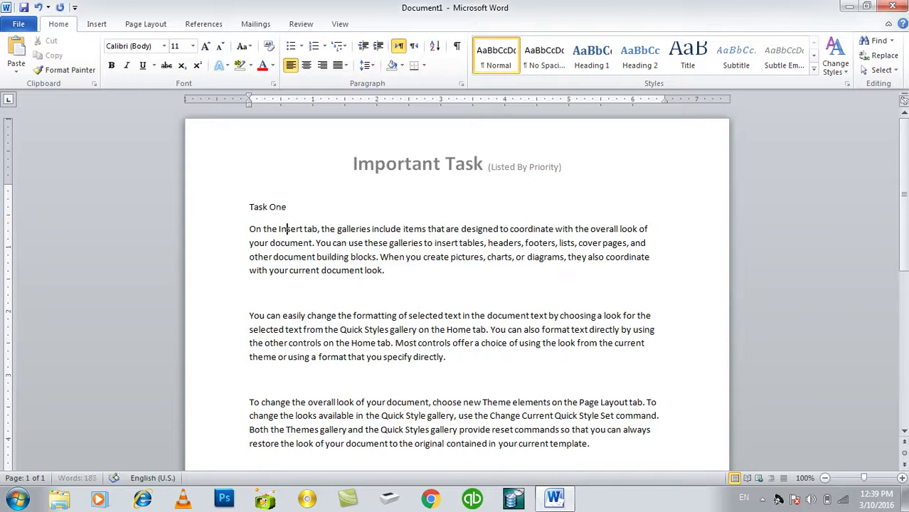
click(249, 292)
text(Task Tw)
key(BackSpace)
click(249, 379)
text(t)
key(BackSpace)
text(Task)
key(BackSpace)
text(hree)
- Make the Task Three, Task Two and Task One headings bold
key(shift+Left)
key(shift+Left)
key(shift+Left)
key(shift+Left)
key(shift+Left)
key(shift+Left)
key(shift+Left)
key(shift+Left)
key(shift+Left)
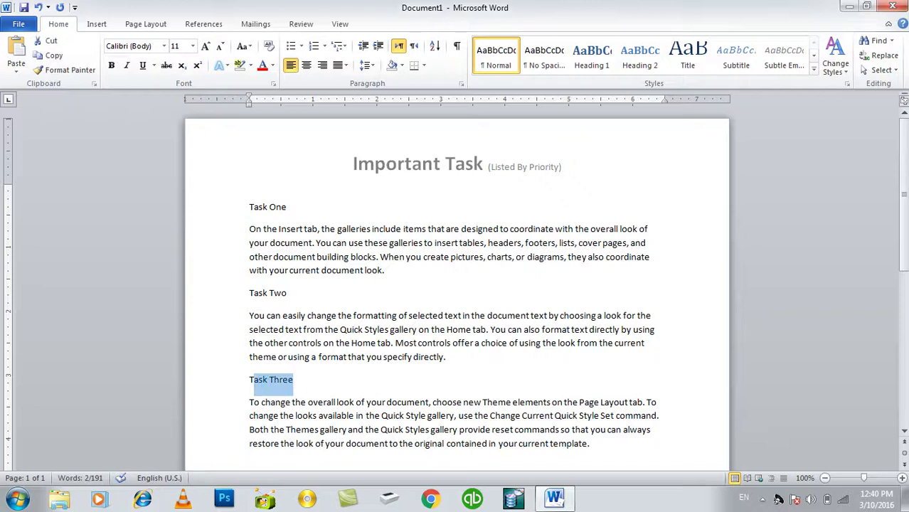
key(shift+Left)
key(ctrl+b)
key(Up)
key(Up)
key(Up)
key(Up)
key(shift+Right)
key(shift+Right)
key(shift+Right)
key(shift+Right)
key(shift+Right)
key(shift+Right)
key(shift+Right)
key(ctrl+b)
key(Up)
key(Up)
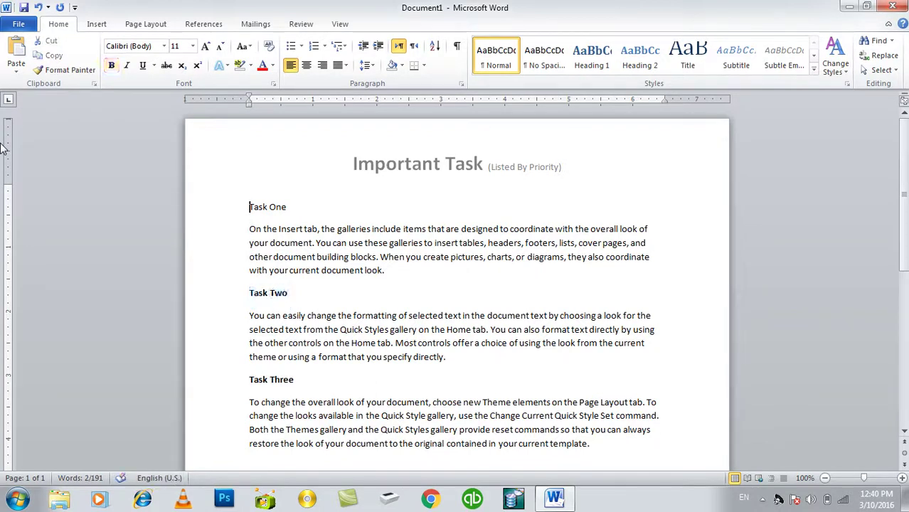
key(shift+Right)
key(shift+Right)
key(shift+Right)
key(shift+Right)
key(shift+Right)
key(shift+Right)
key(shift+Right)
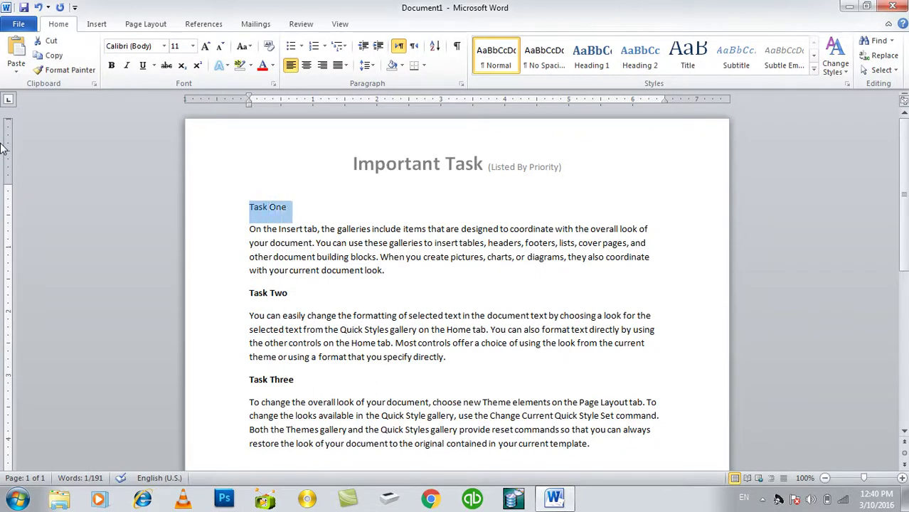
key(ctrl+b)
drag(385, 272, 249, 207)
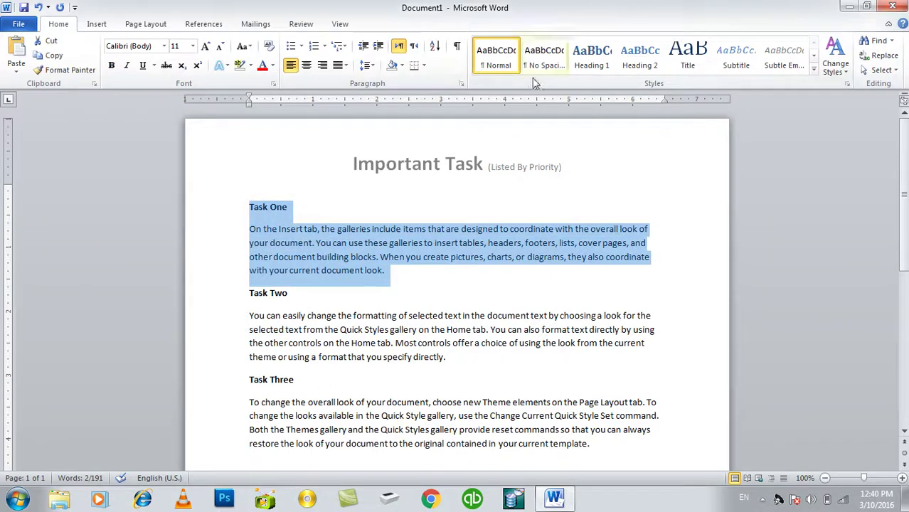
click(460, 84)
click(552, 127)
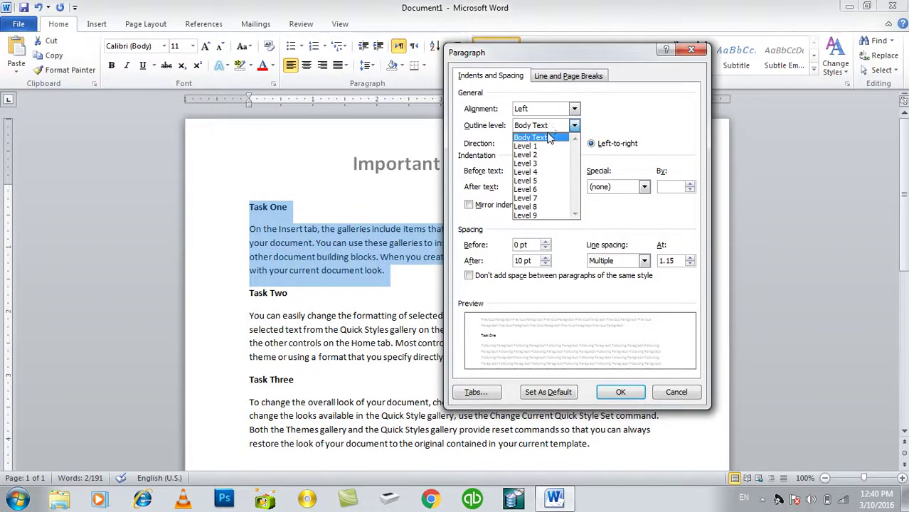
click(542, 164)
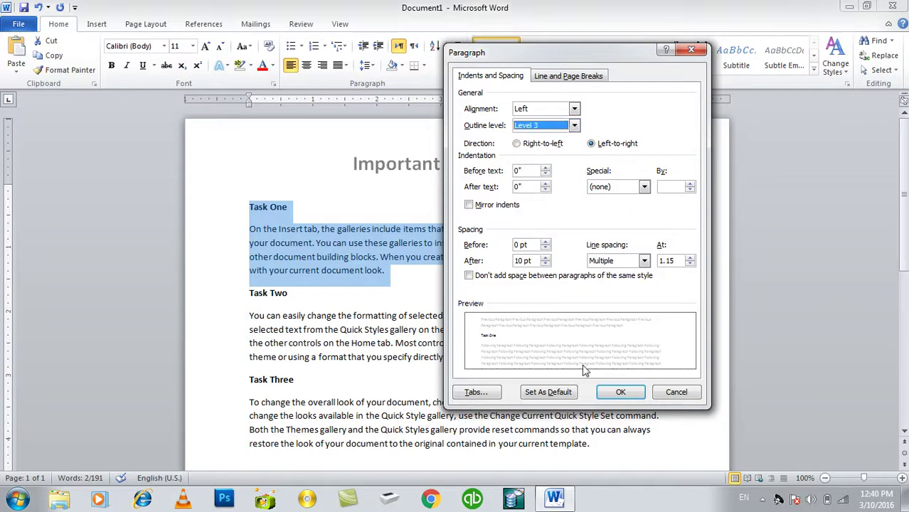
click(616, 393)
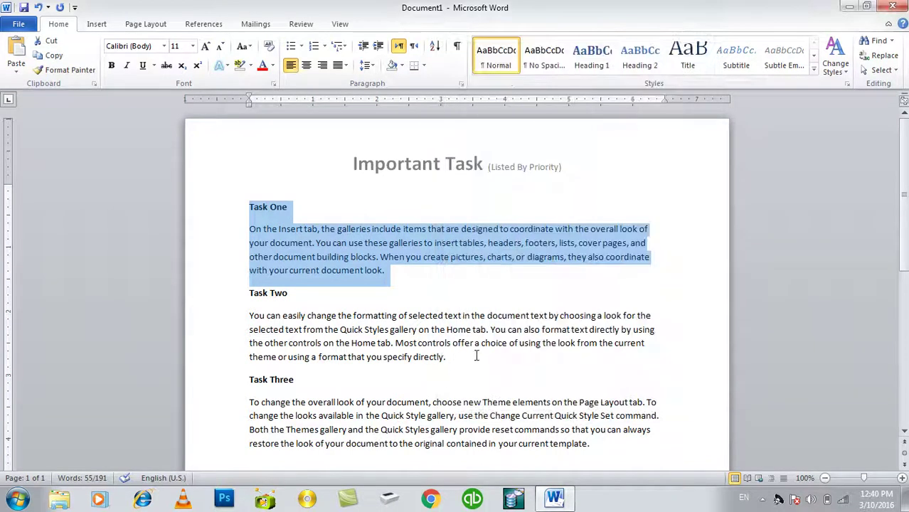
drag(476, 356, 232, 292)
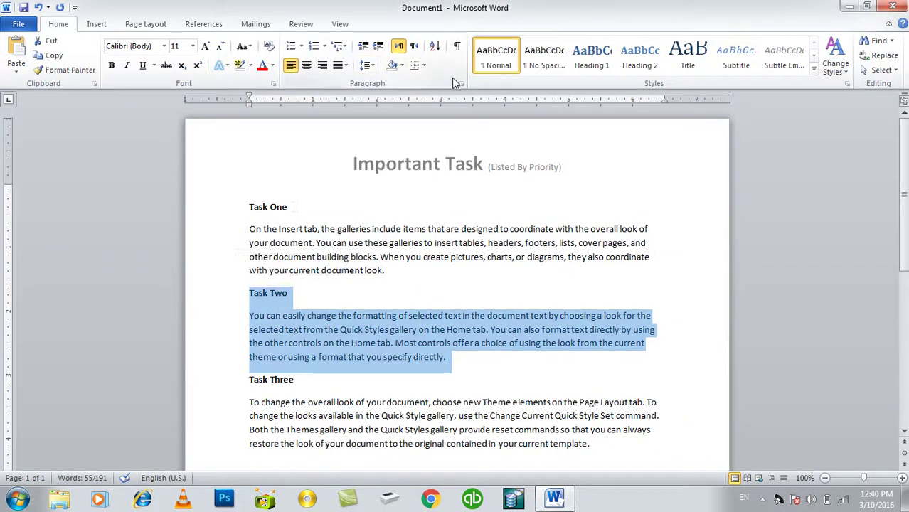
click(459, 84)
click(574, 125)
click(526, 141)
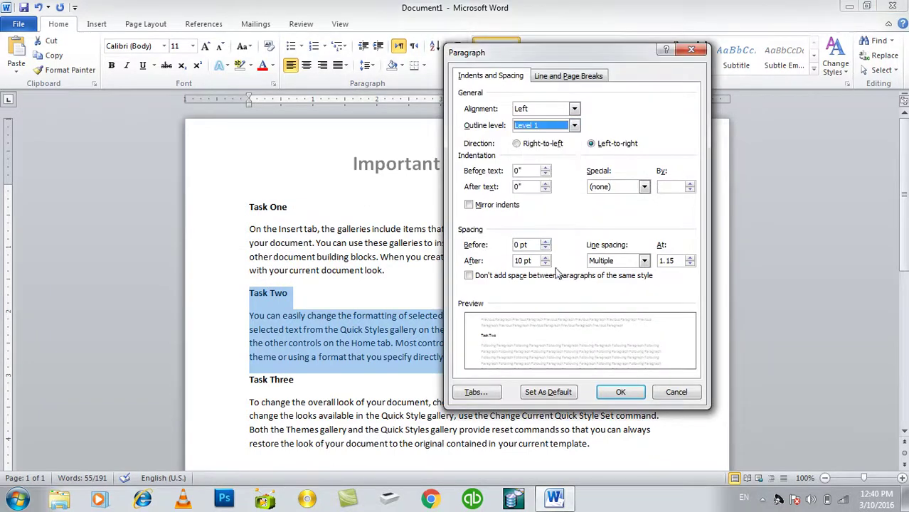
click(620, 392)
mouse_move(590, 444)
mouse_down()
mouse_move(19, 341)
mouse_move(34, 392)
mouse_up()
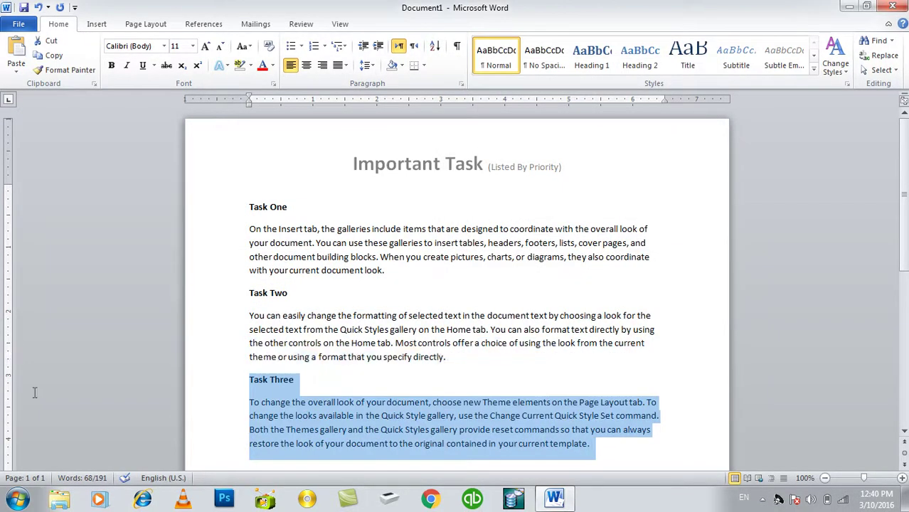
click(460, 84)
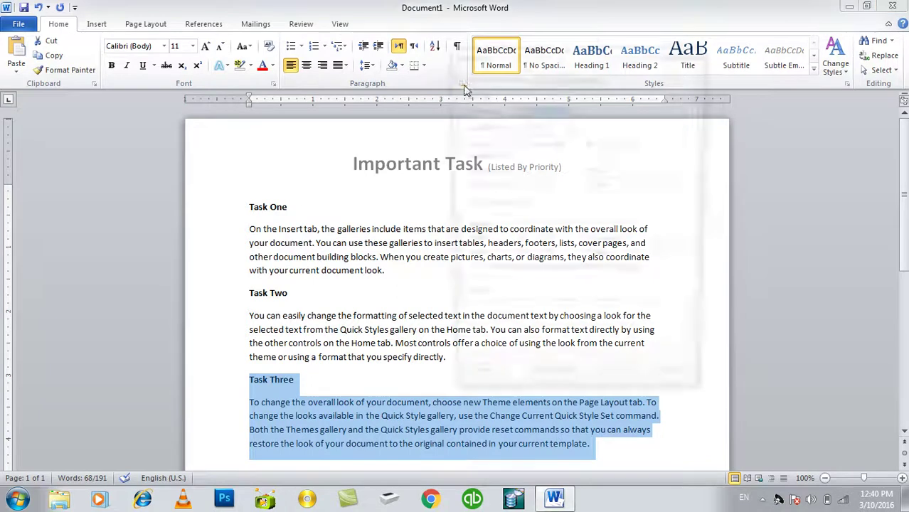
click(574, 125)
click(526, 151)
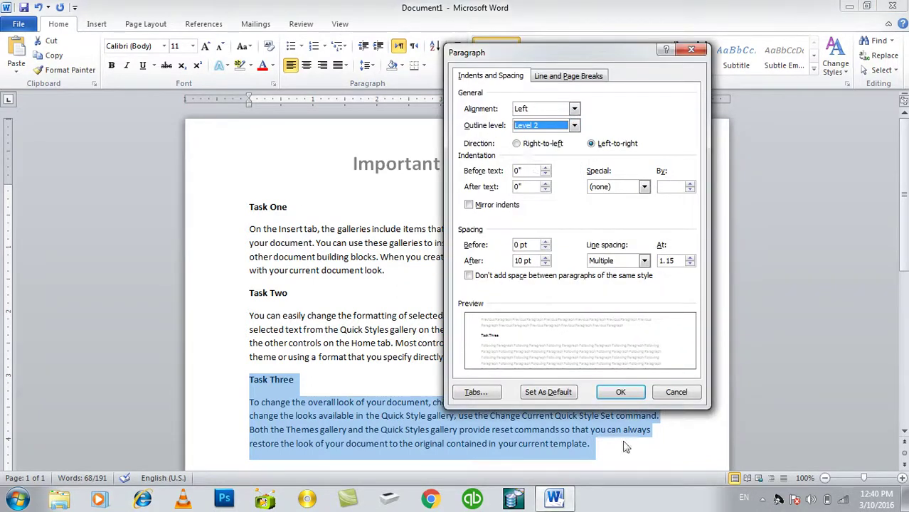
click(620, 392)
click(605, 365)
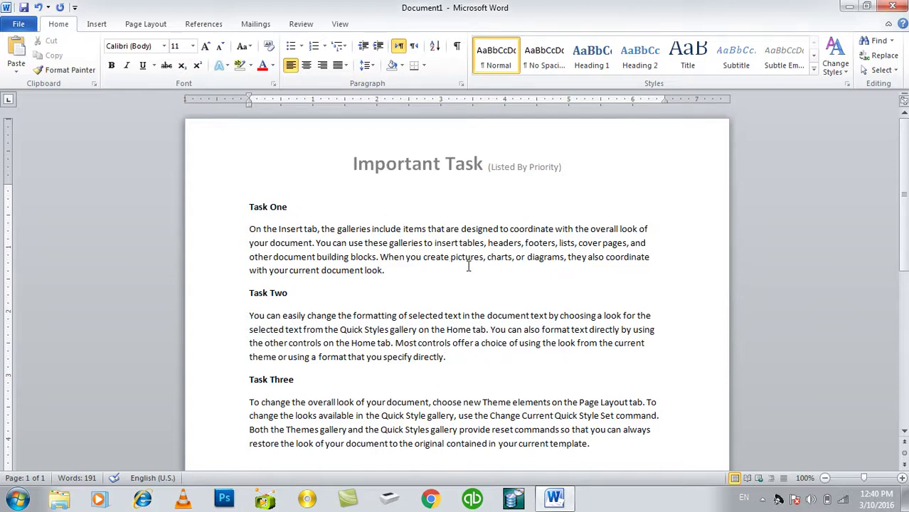
drag(555, 342, 431, 329)
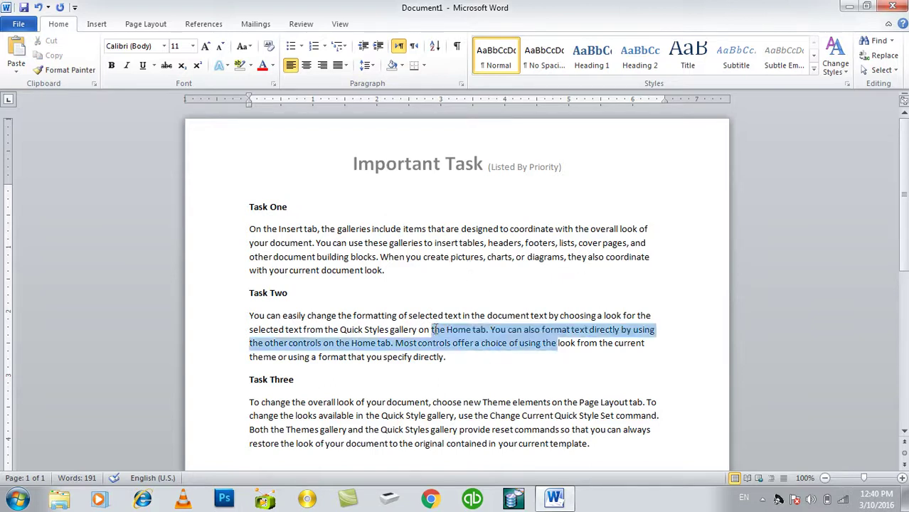
click(461, 84)
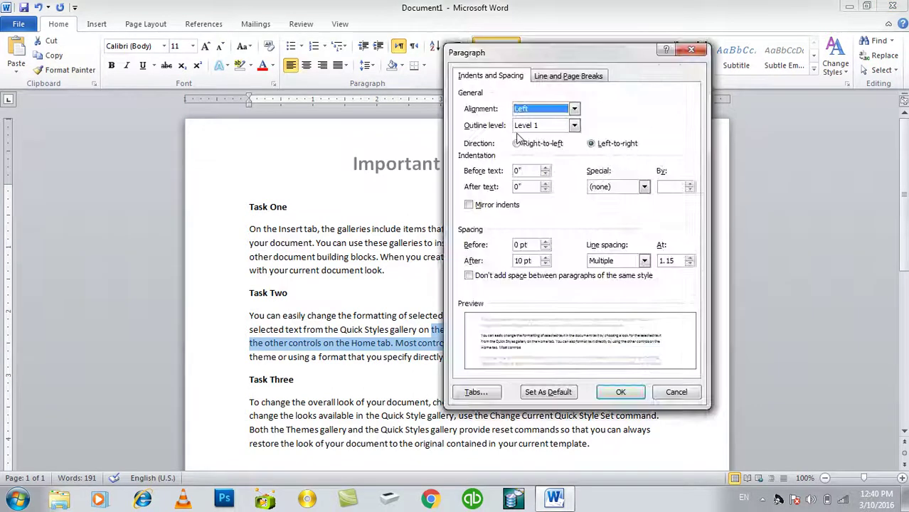
key(Escape)
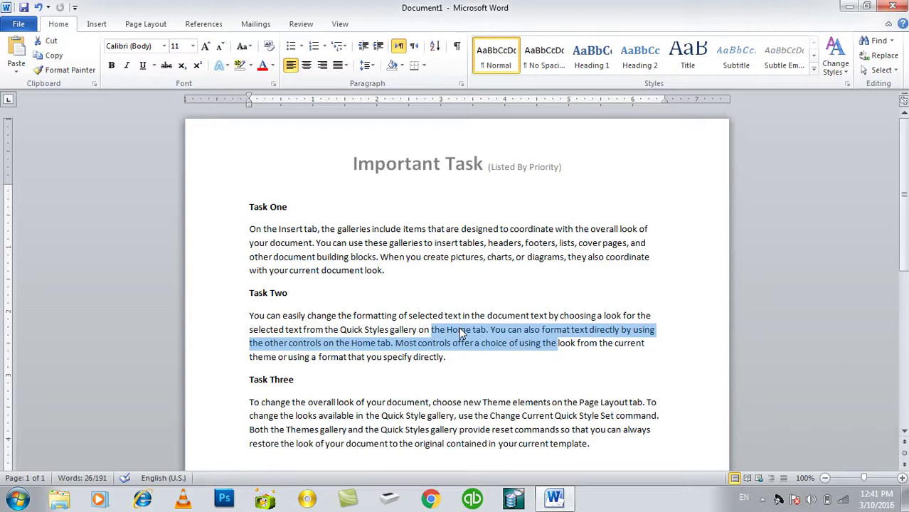
click(492, 365)
click(461, 83)
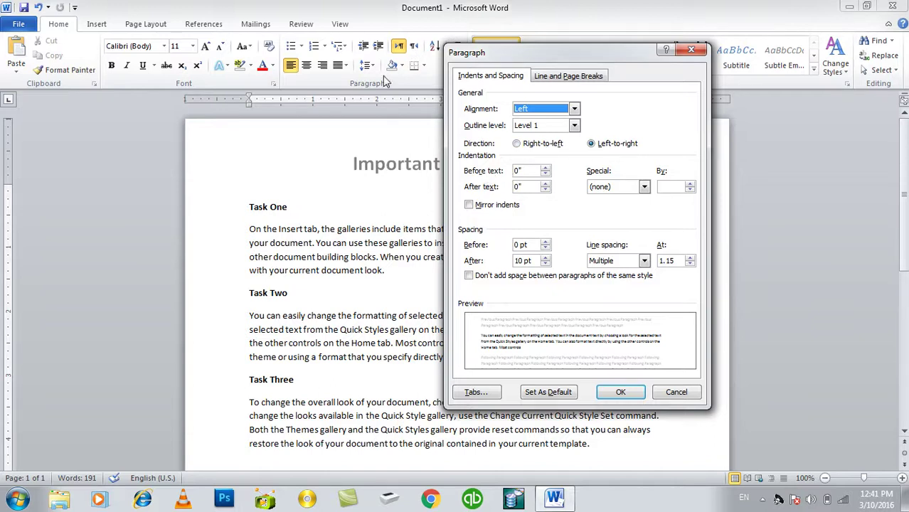
key(Escape)
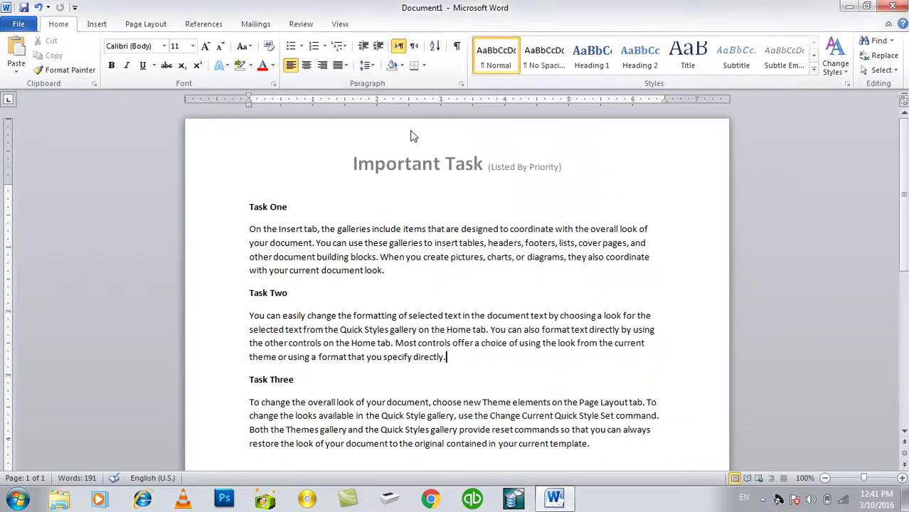
- Select all text, try a 0.3" left indent, then undo it
key(ctrl+a)
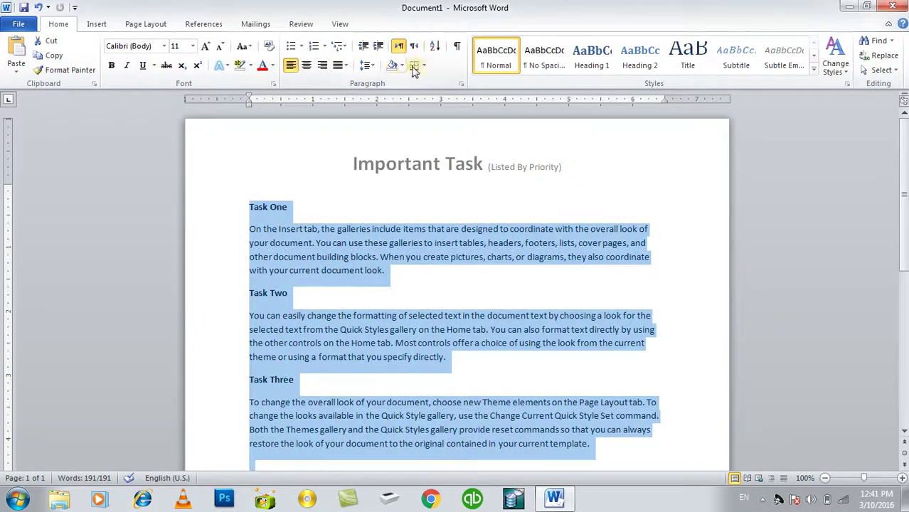
click(370, 68)
click(427, 177)
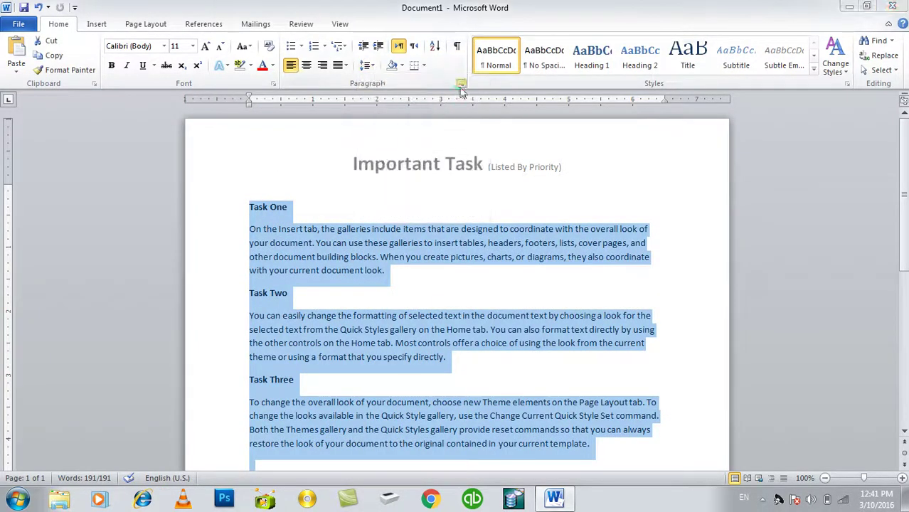
double_click(545, 168)
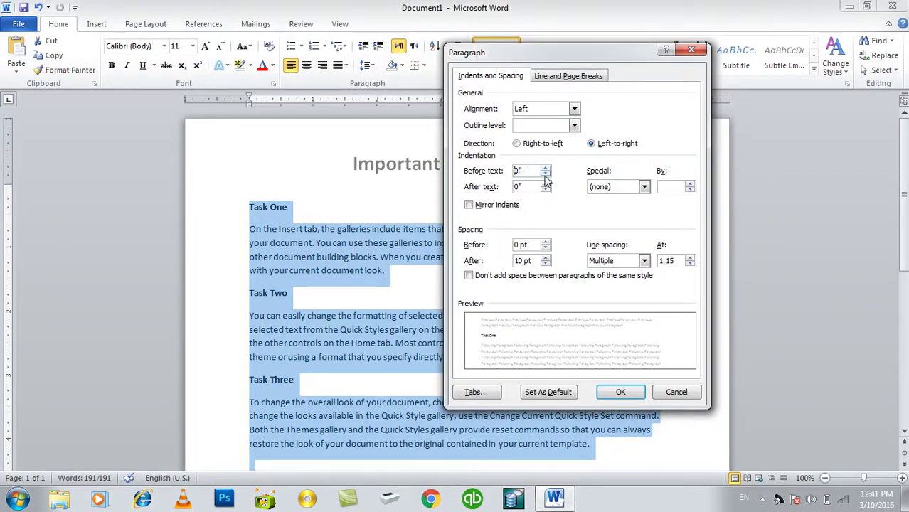
click(544, 168)
click(620, 392)
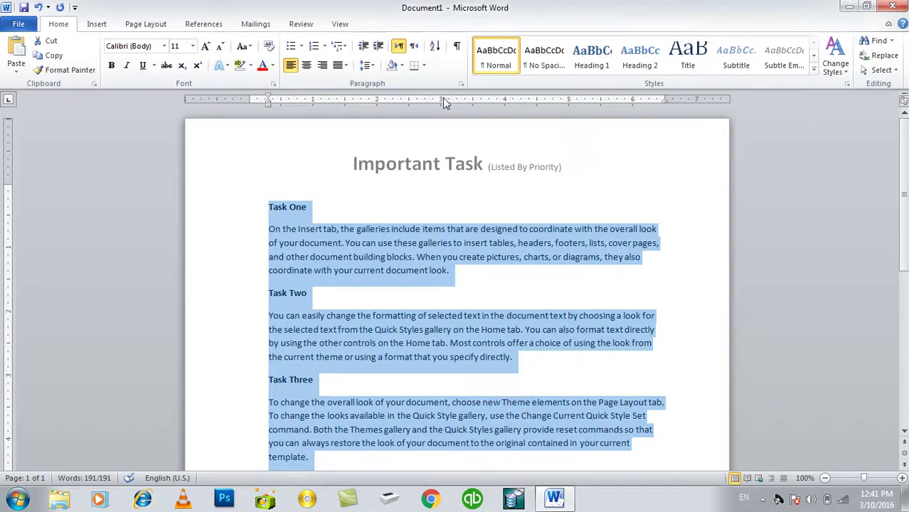
key(ctrl+z)
- Give all paragraphs a 0.3" right indent and a 0.5" first-line indent
click(460, 83)
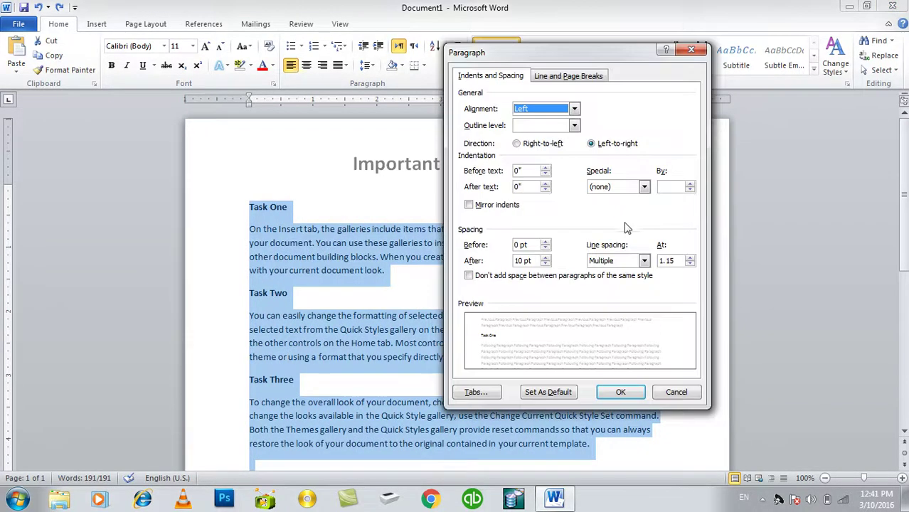
triple_click(545, 184)
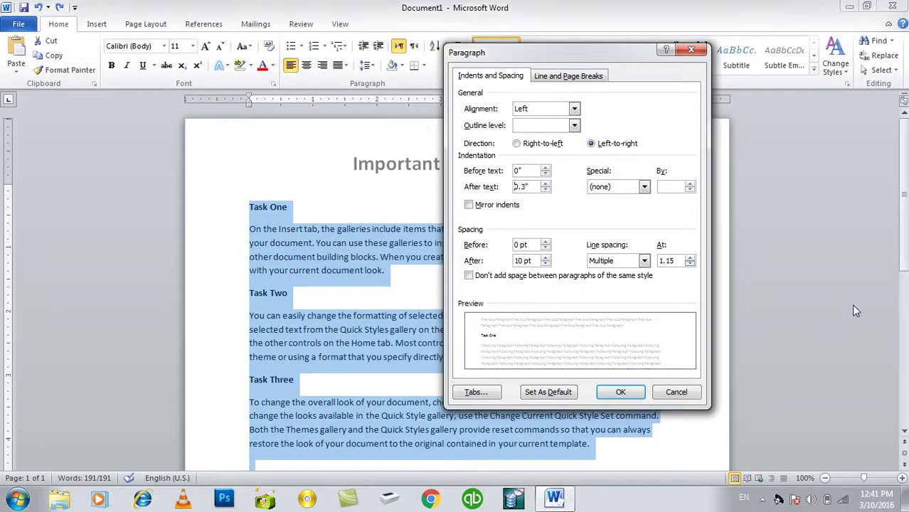
click(620, 392)
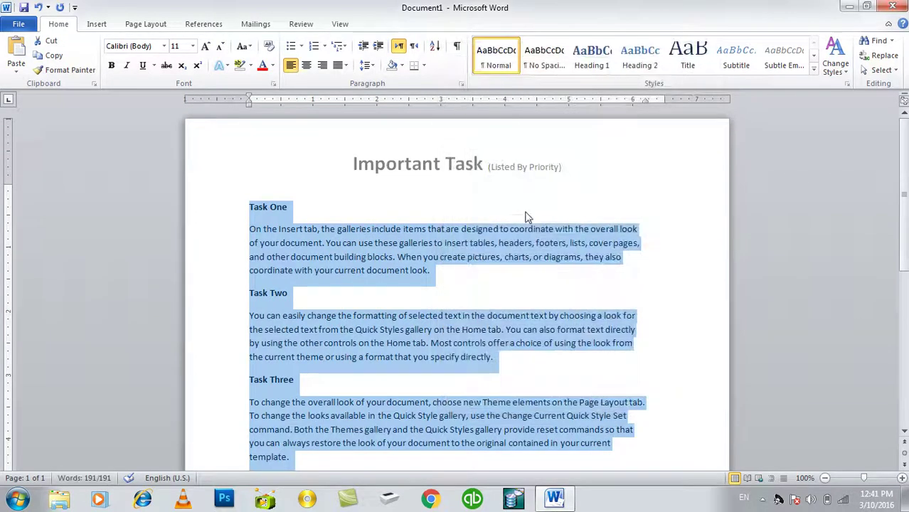
click(461, 83)
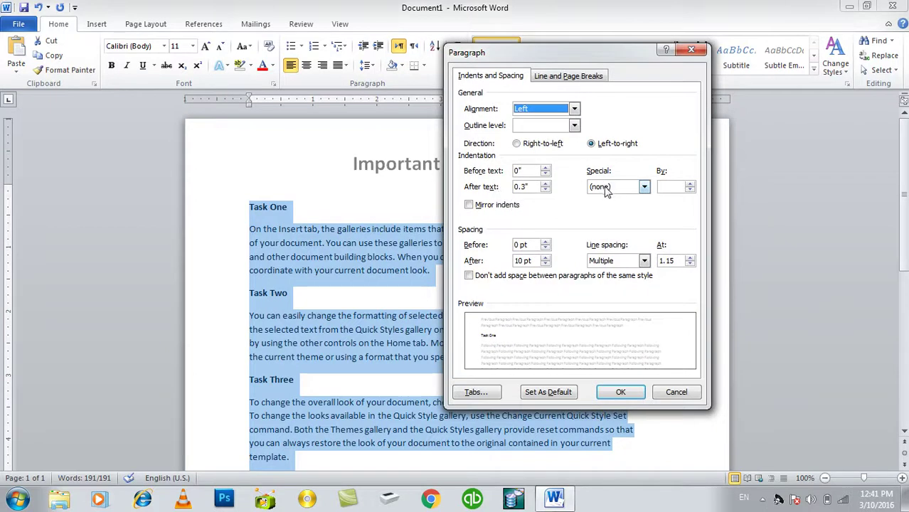
click(605, 188)
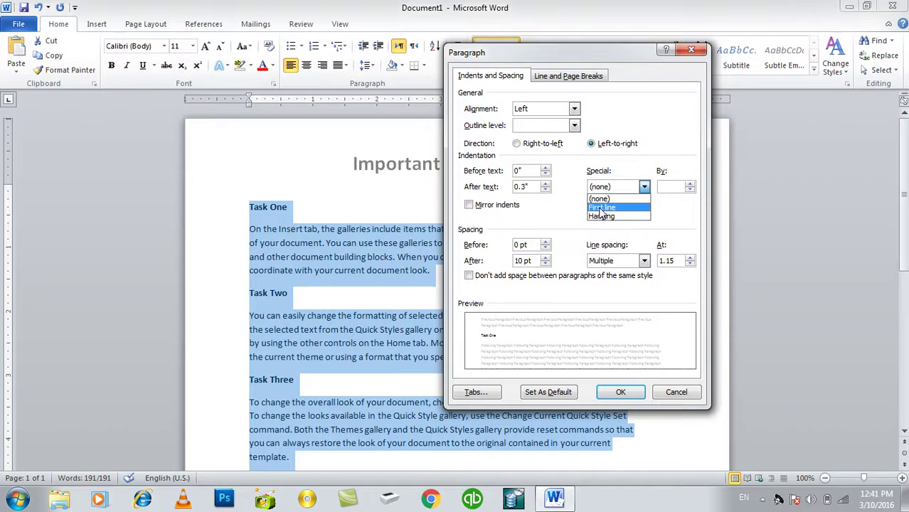
click(600, 208)
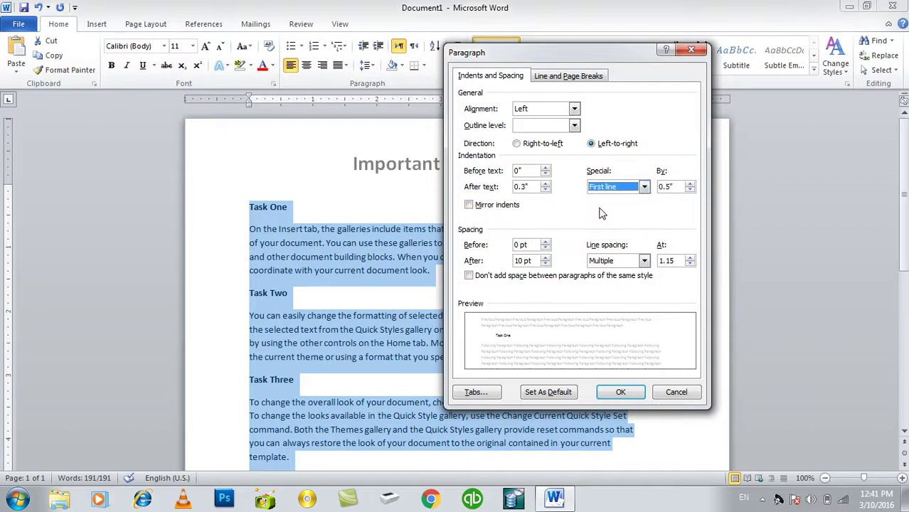
click(617, 392)
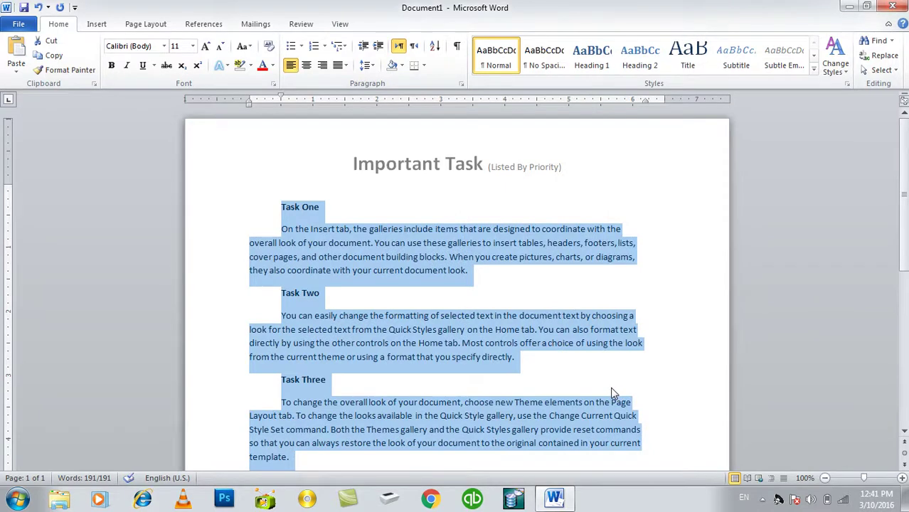
- Change the special indent to Hanging and widen it to 0.9"
click(460, 83)
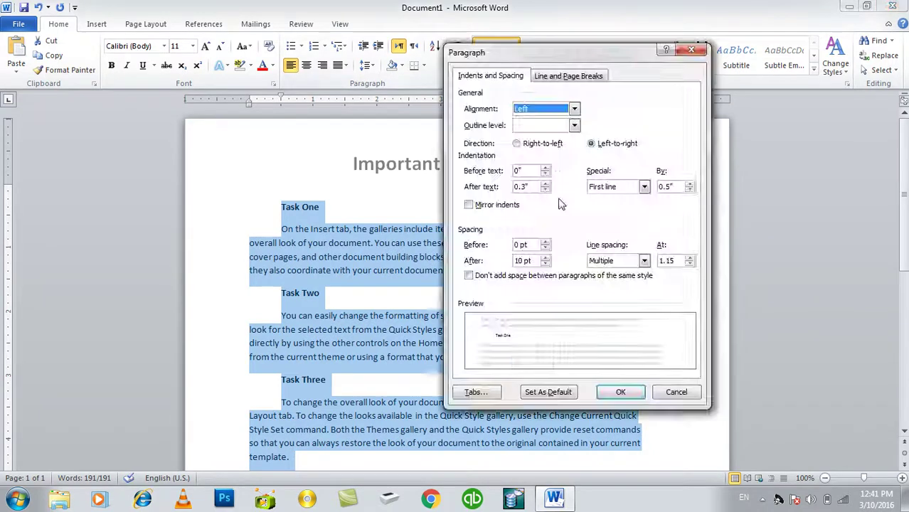
click(611, 193)
click(618, 225)
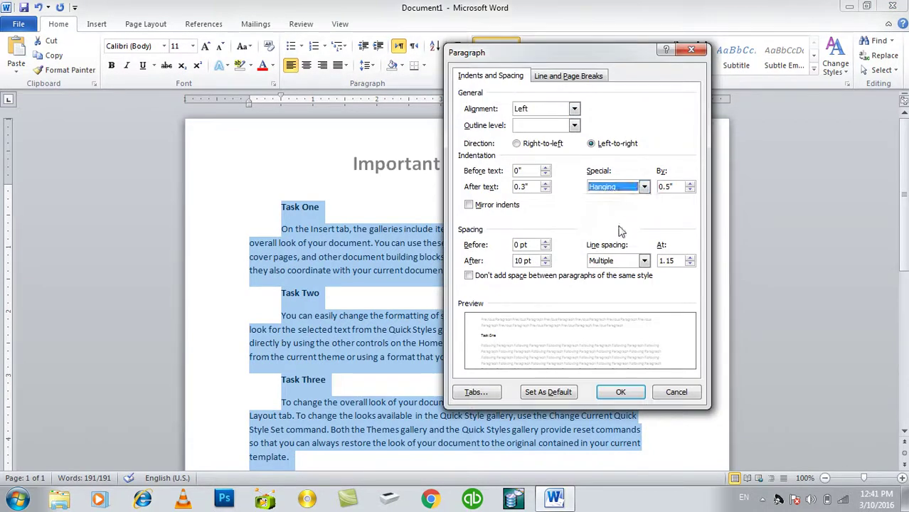
click(620, 391)
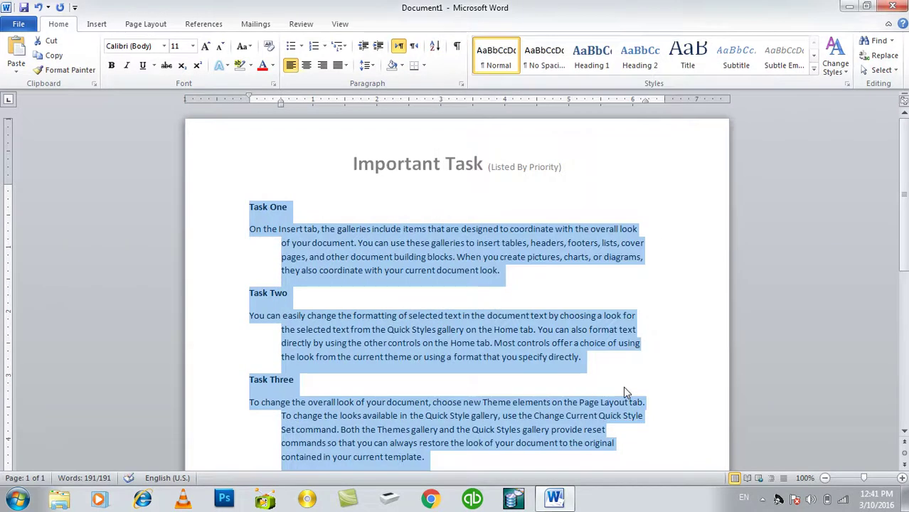
click(460, 83)
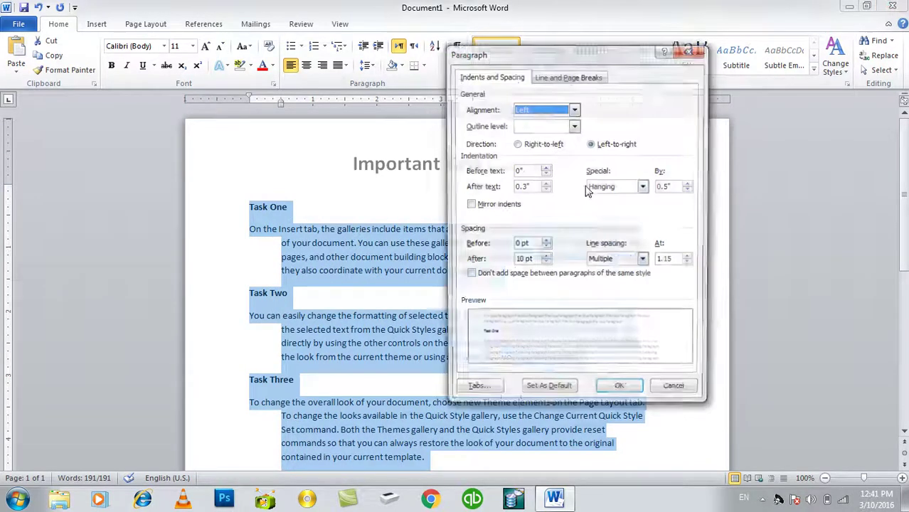
click(688, 183)
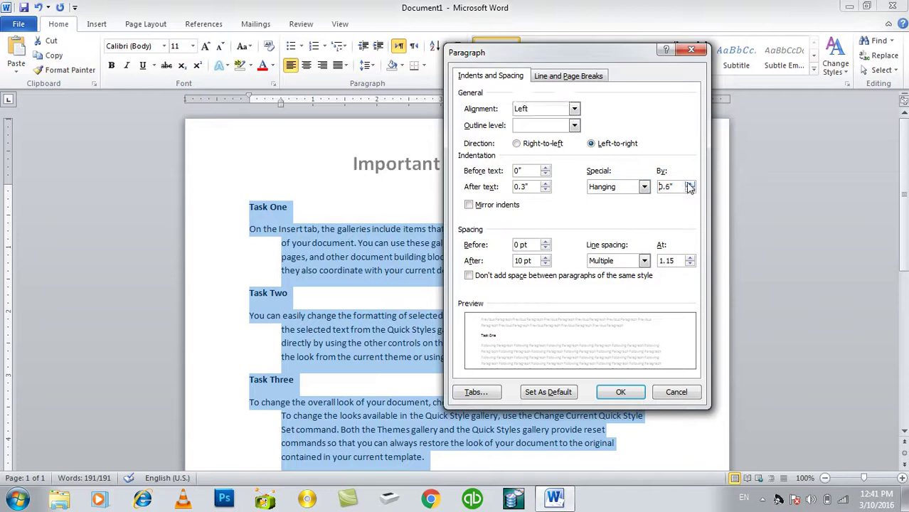
click(625, 392)
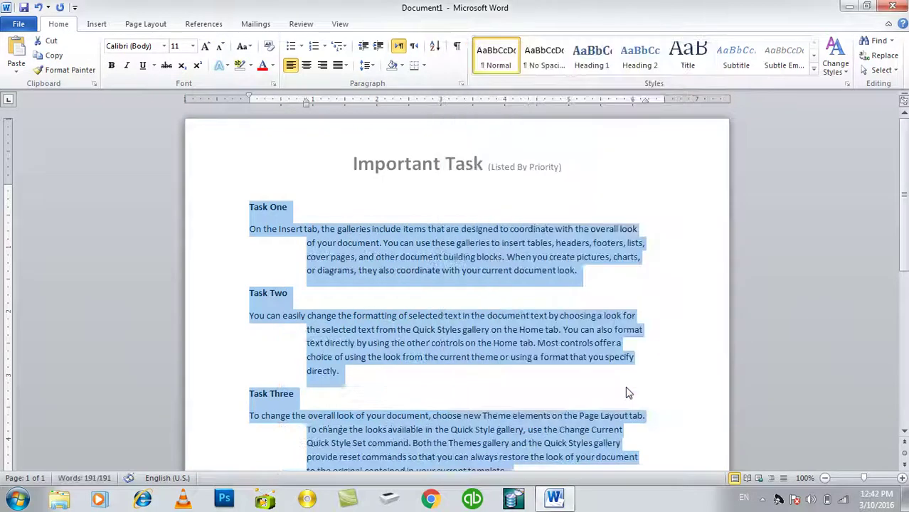
- Apply mirror indents, then toggle the Mirror indents option off, on and off again
click(461, 84)
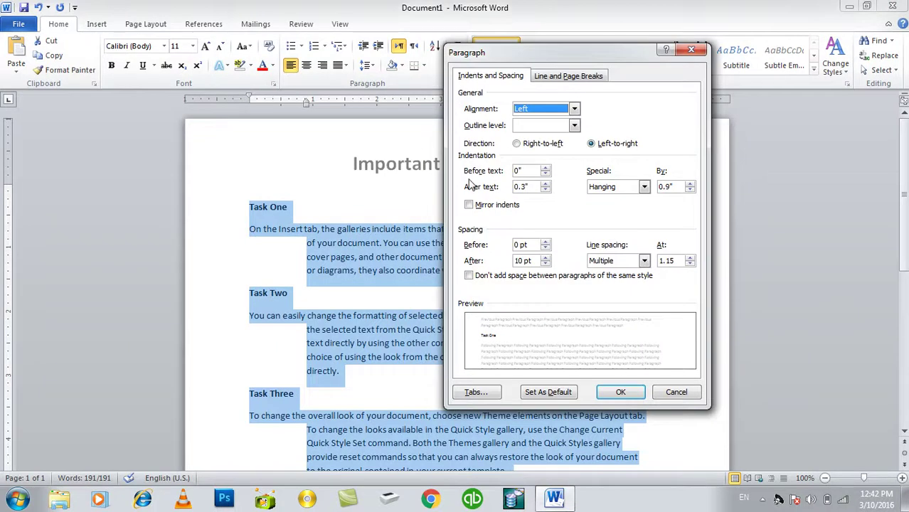
click(490, 205)
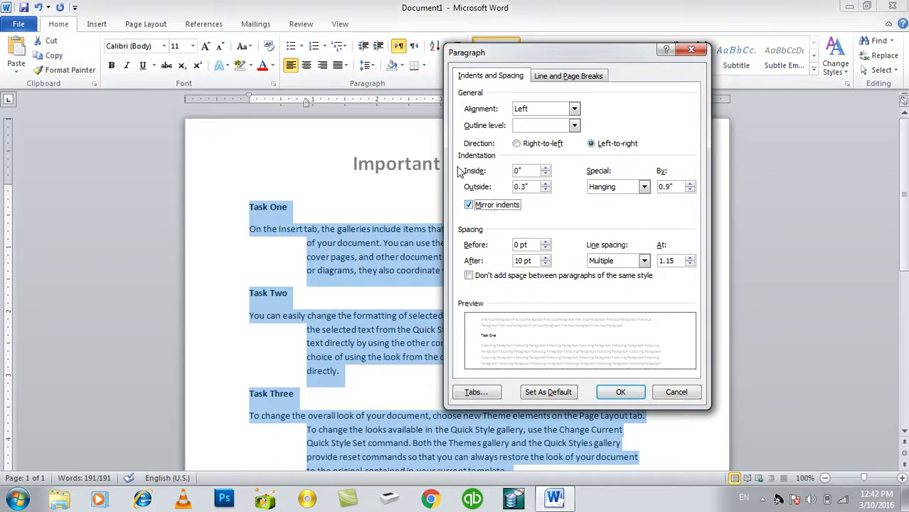
click(620, 394)
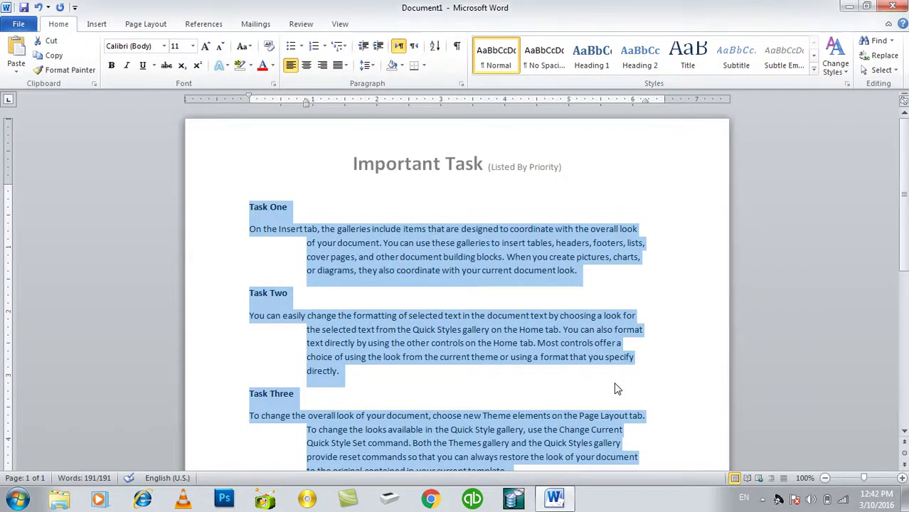
click(461, 84)
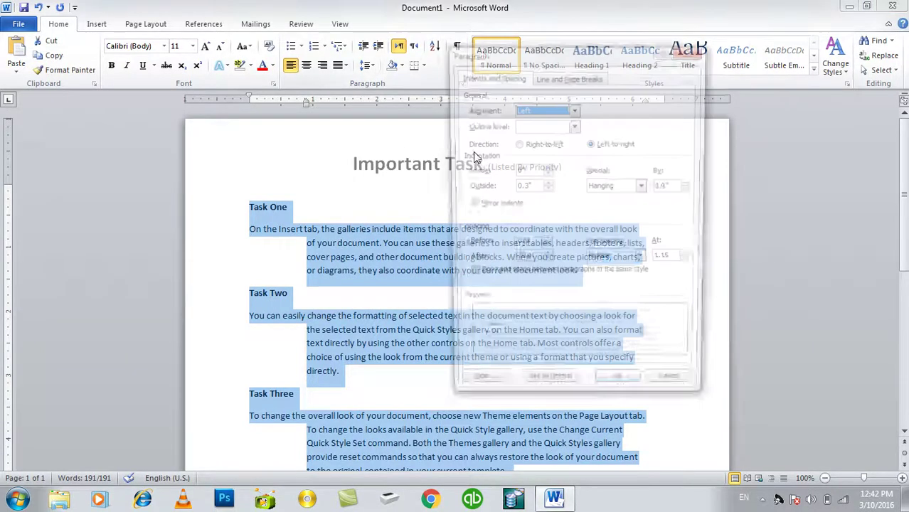
click(499, 208)
click(496, 207)
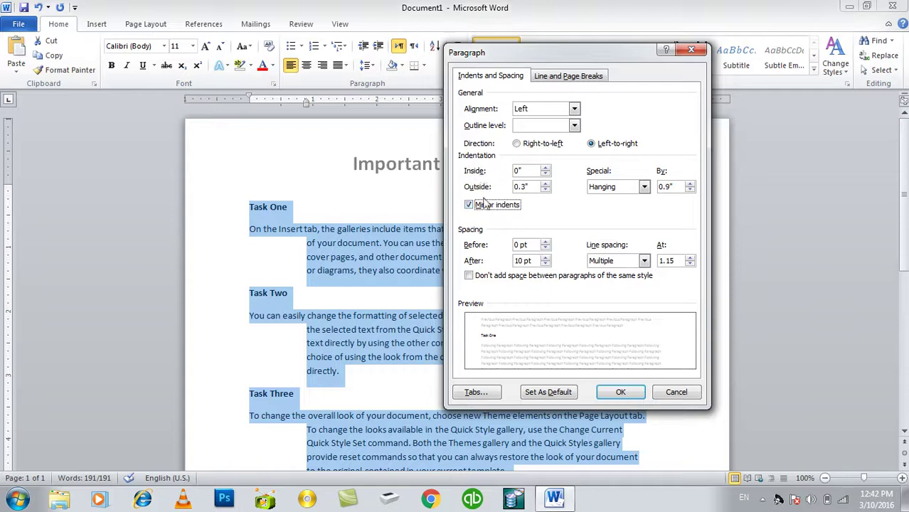
click(501, 206)
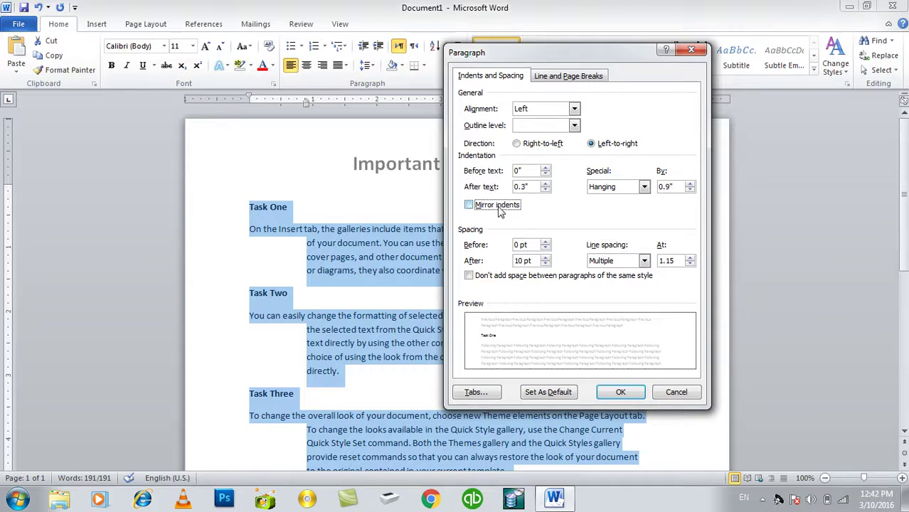
- Close the paragraph settings and generate =rand() sample paragraphs, selecting them all
key(Escape)
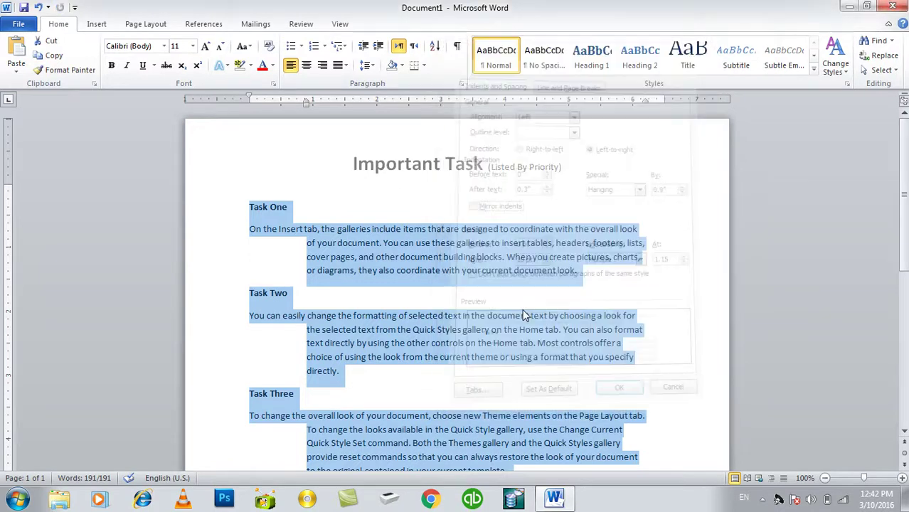
text(=rand()
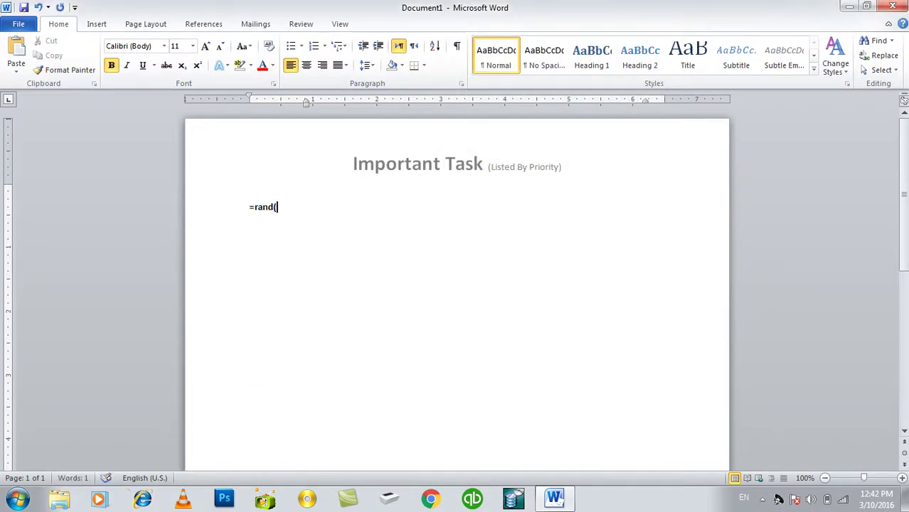
text())
key(Return)
key(ctrl+a)
- Fill Document2 with fresh =rand() sample paragraphs and indent them all 1 inch
key(alt+F4)
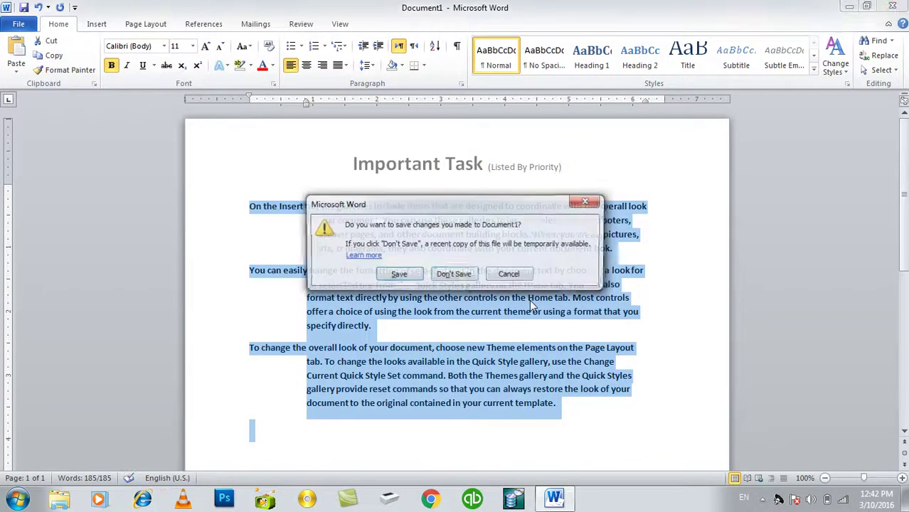
text(n=rand()
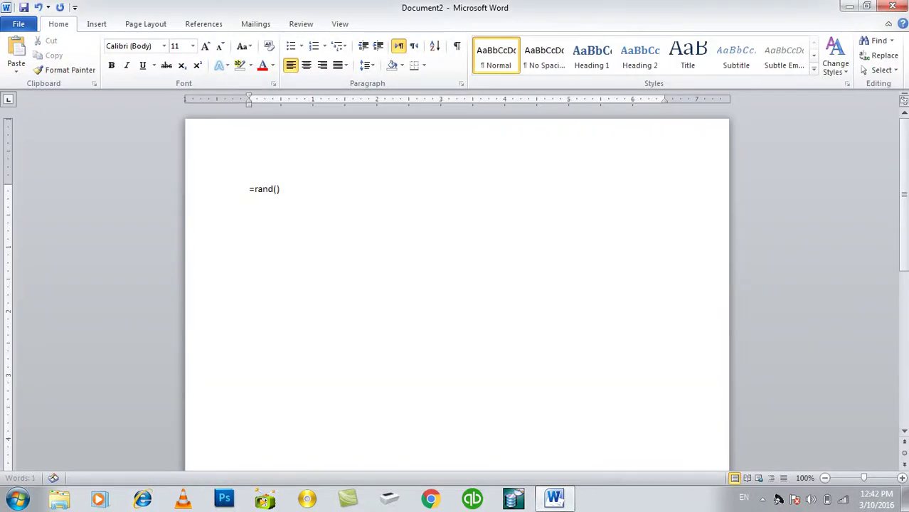
key(Return)
key(ctrl+a)
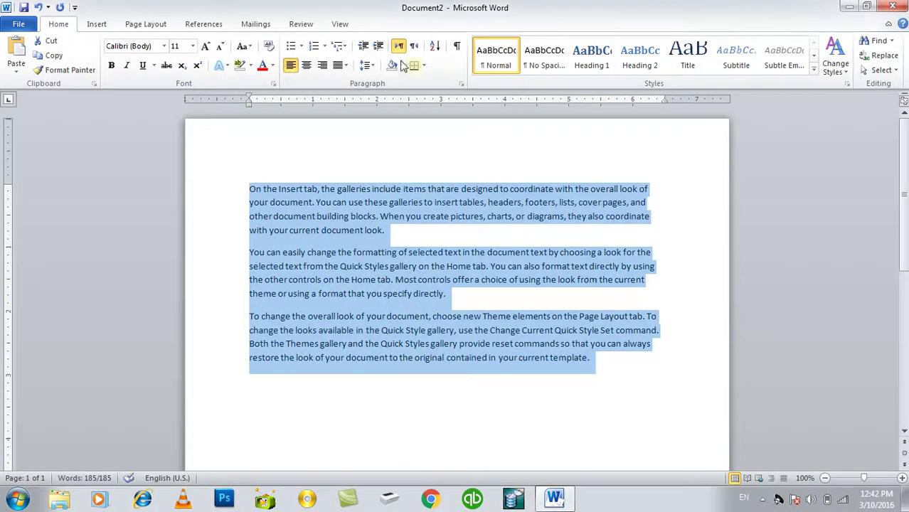
click(378, 45)
click(377, 46)
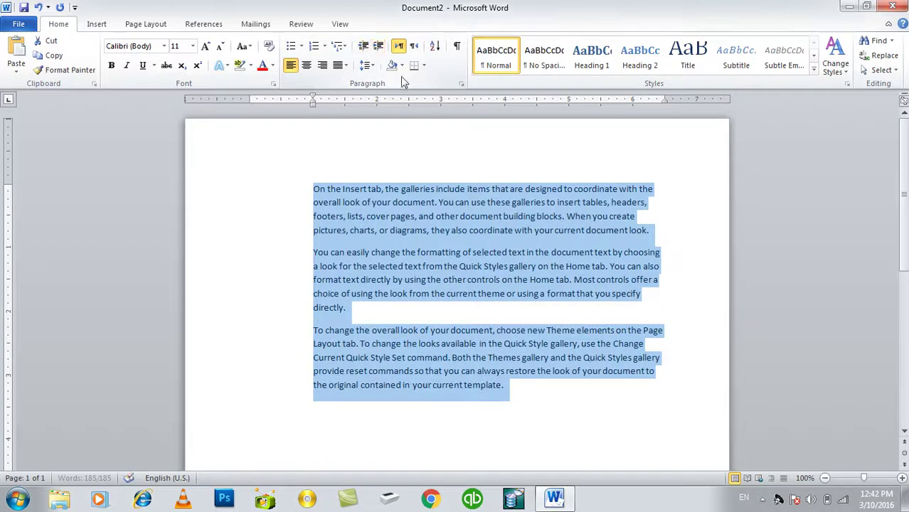
- Turn mirror indents on, bring the left indent to 1.5", then uncheck Mirror indents
click(459, 84)
click(489, 206)
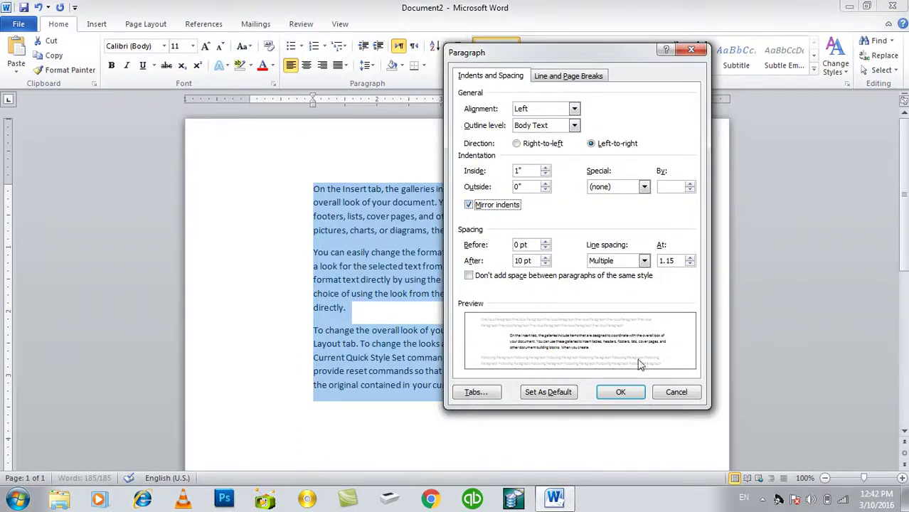
click(640, 393)
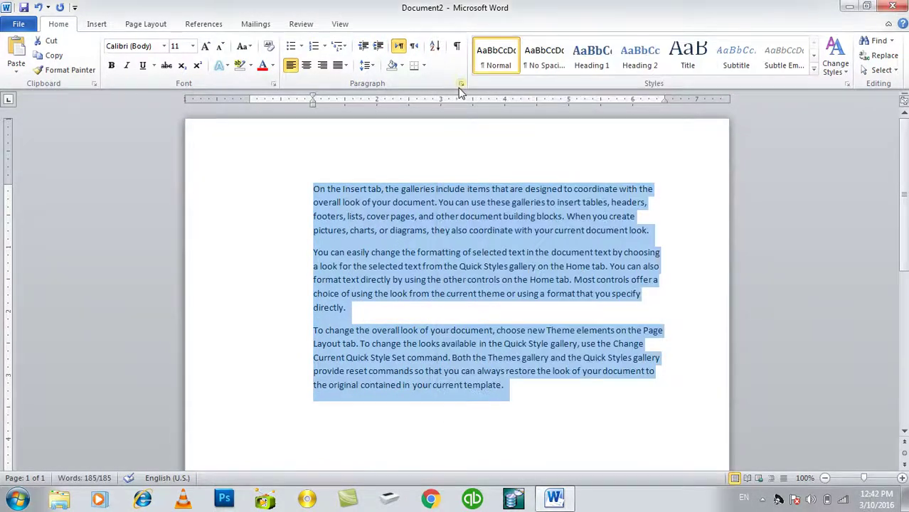
click(461, 84)
click(620, 390)
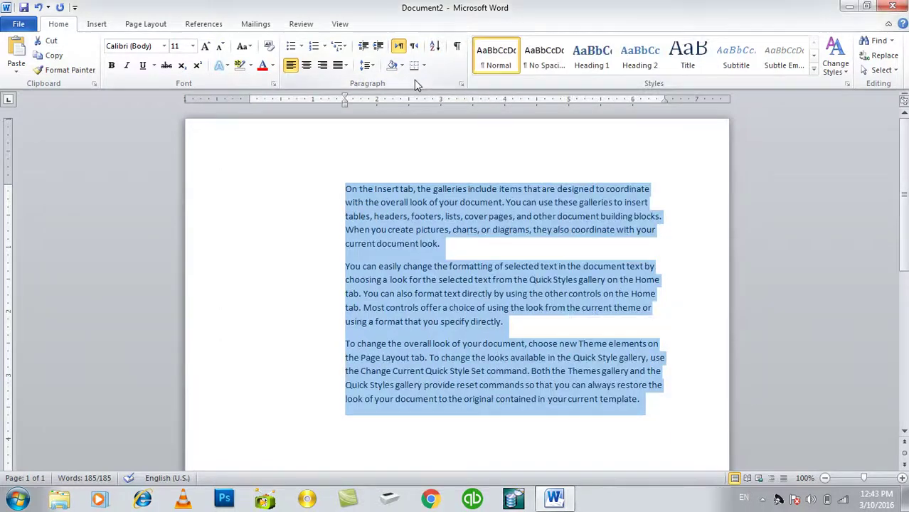
click(461, 84)
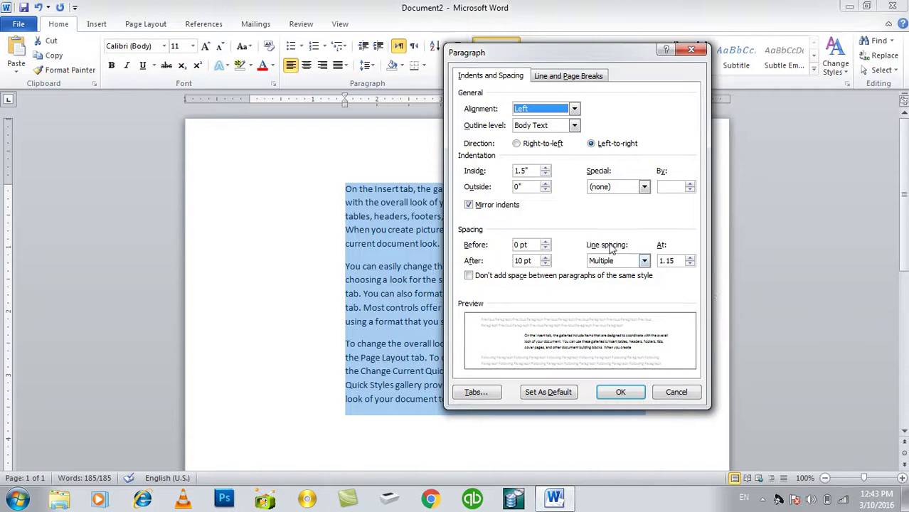
click(507, 212)
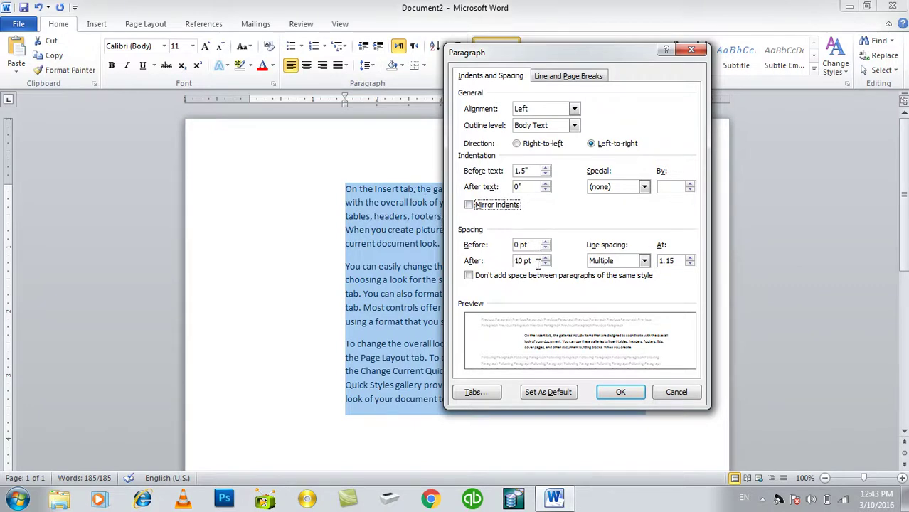
- Try 30 pt spacing before and 24 pt spacing after the paragraphs
click(545, 241)
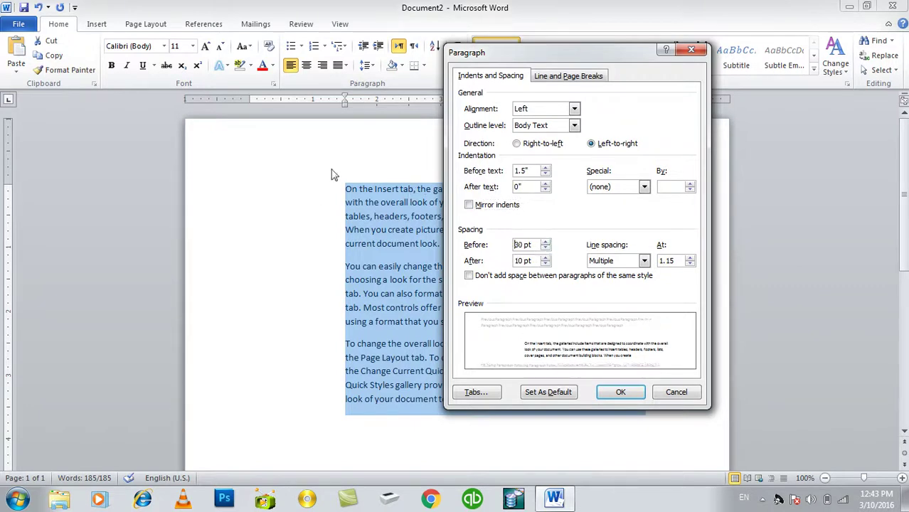
click(613, 391)
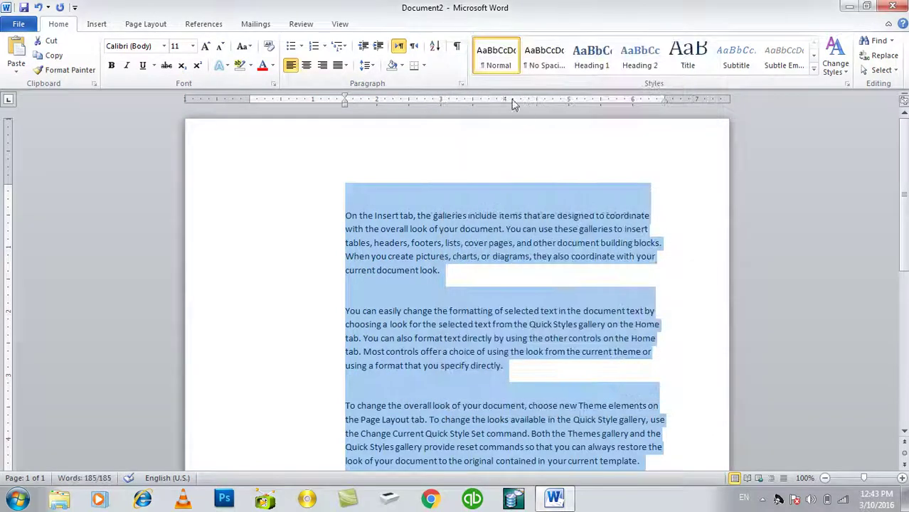
click(463, 84)
click(545, 258)
click(545, 257)
click(545, 257)
click(544, 257)
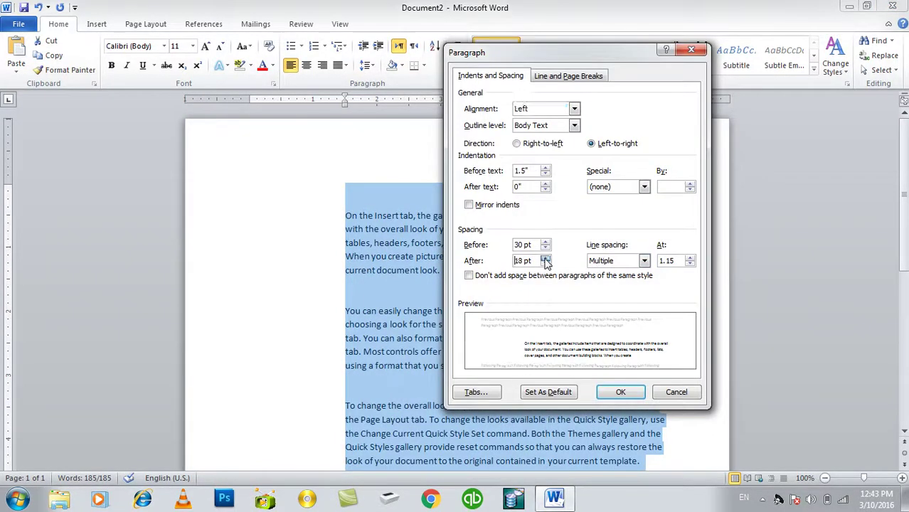
click(620, 392)
- Reset the spacing before and after to 0 pt
scroll(396, 273, down, 3)
scroll(396, 274, down, 3)
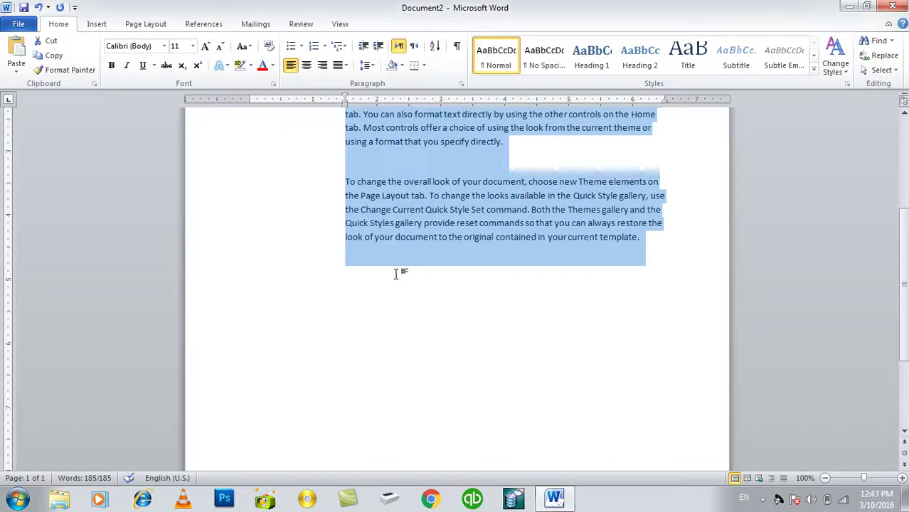
click(461, 83)
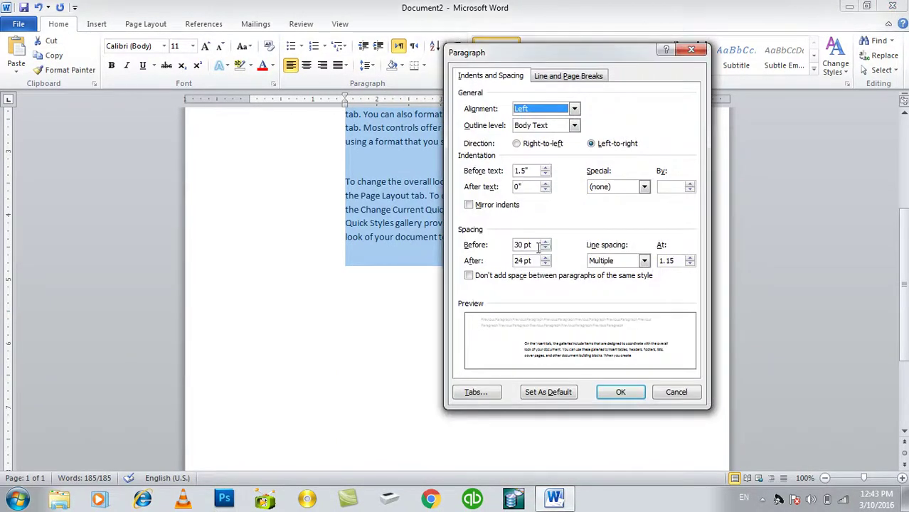
drag(532, 244, 305, 244)
text(0)
key(Tab)
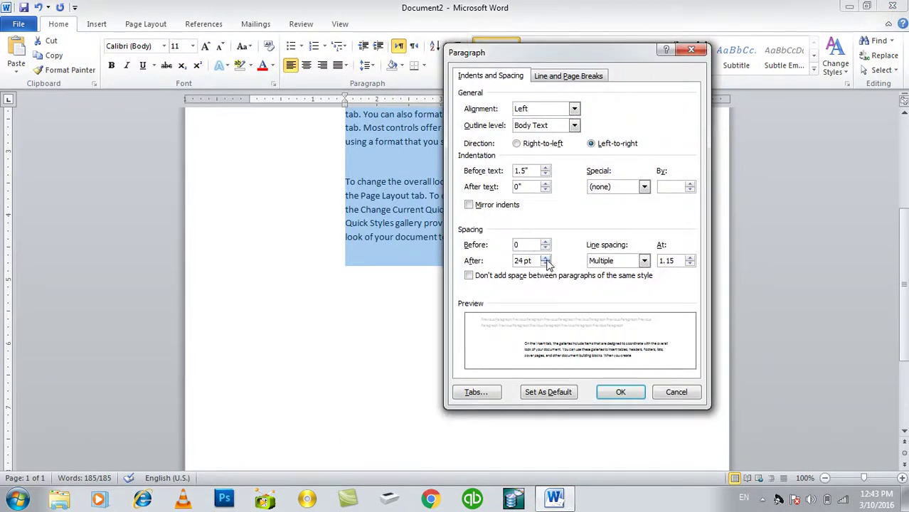
text(0)
click(620, 392)
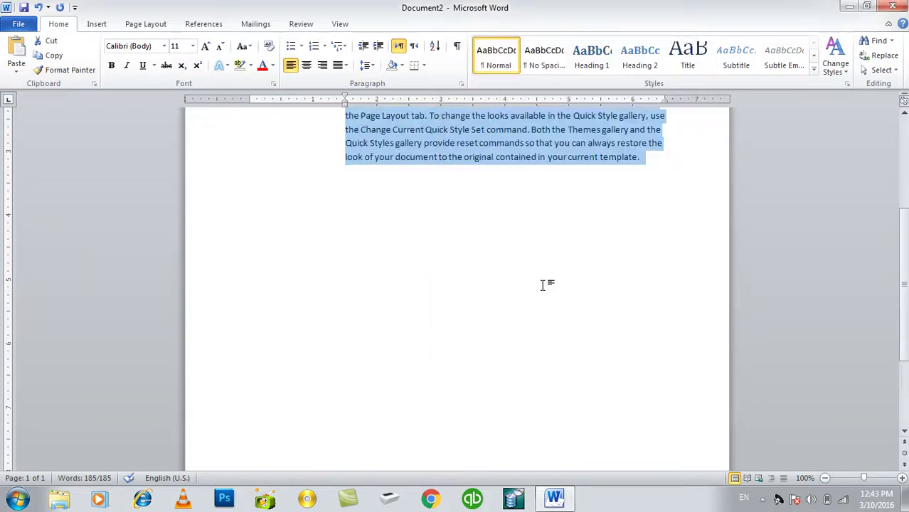
scroll(531, 204, up, 2)
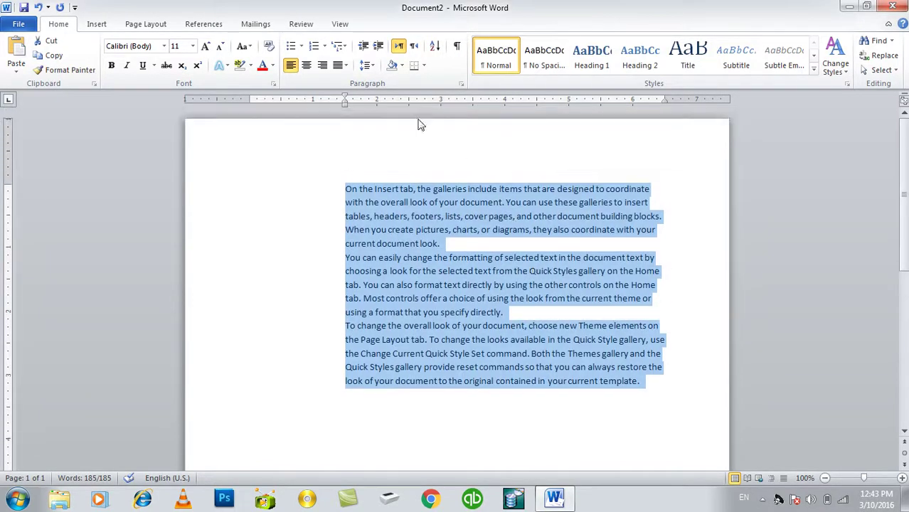
- Turn on "Don't add space between paragraphs of the same style" in the Paragraph dialog
click(365, 65)
click(365, 65)
click(460, 85)
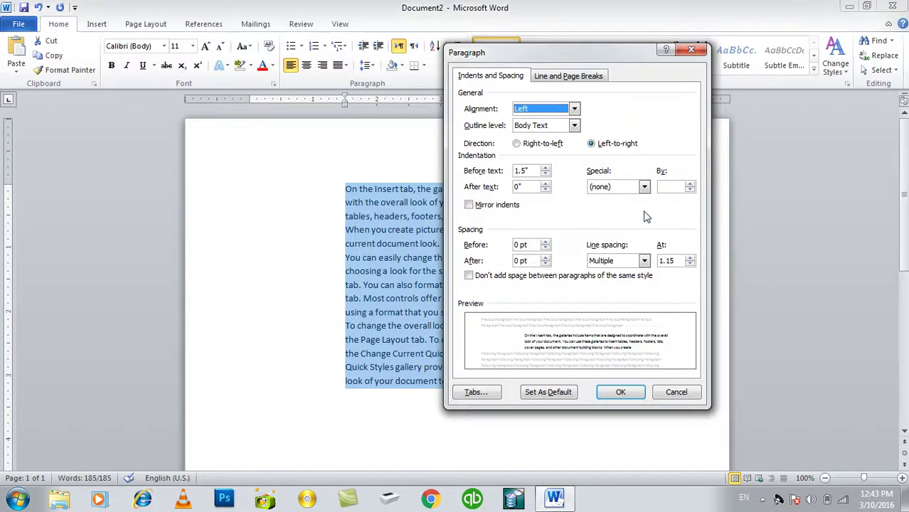
click(487, 278)
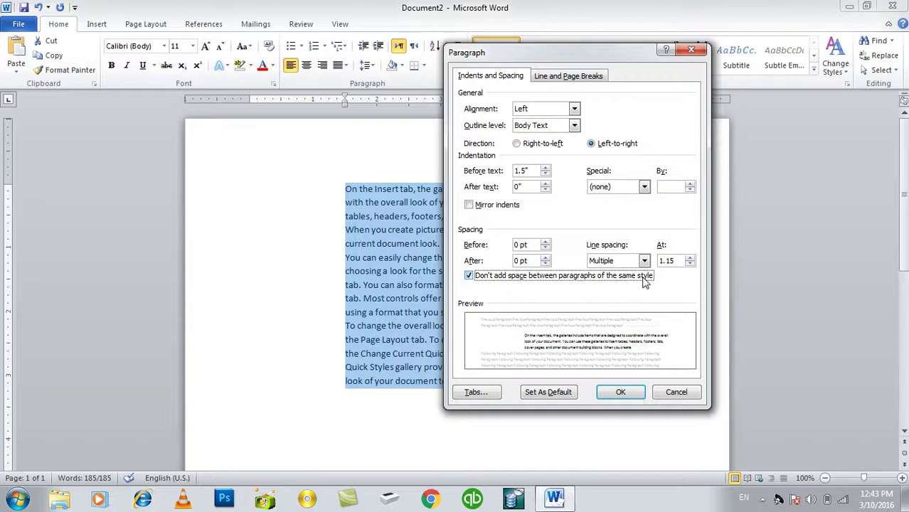
click(675, 391)
- Select all three sample paragraphs, reconfirm the same-style spacing option, and delete the text
double_click(199, 157)
drag(548, 313, 346, 258)
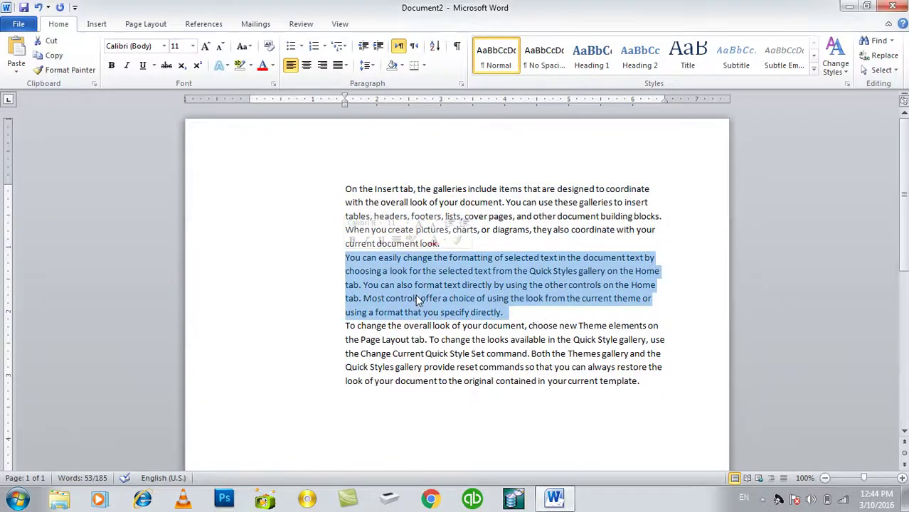
drag(306, 380, 300, 190)
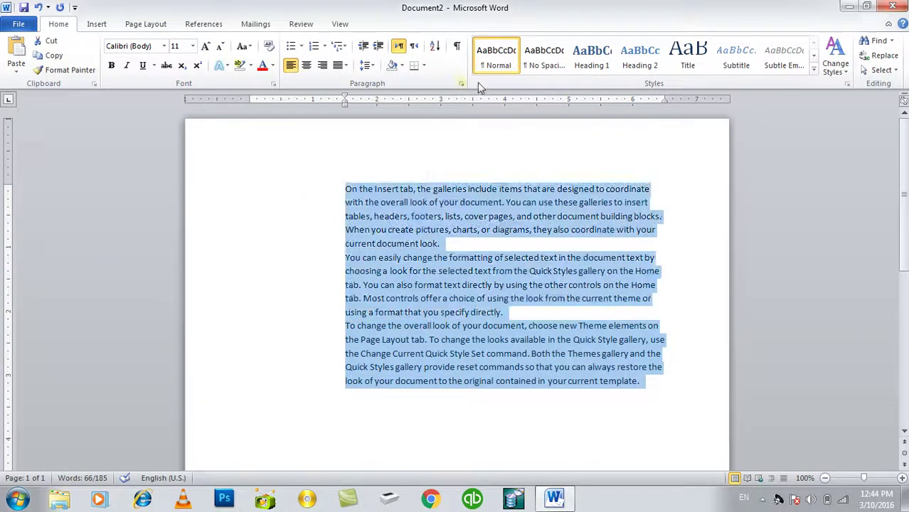
click(529, 276)
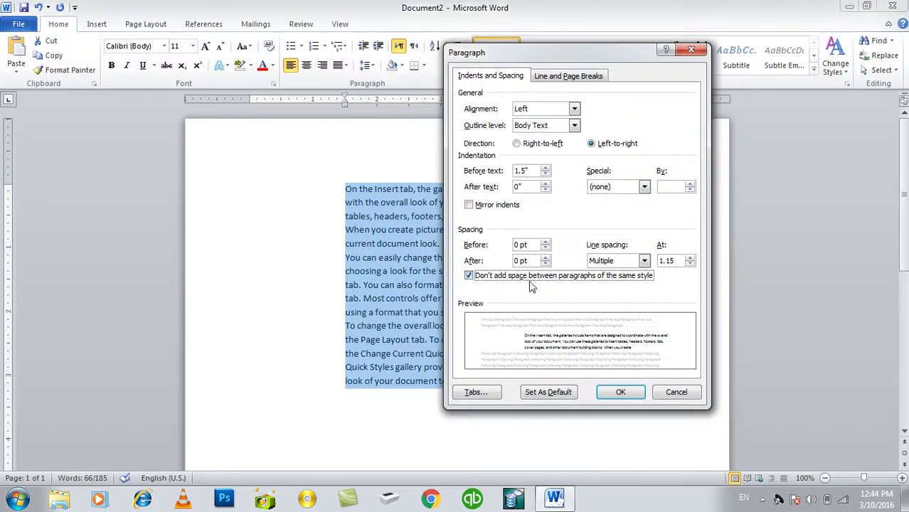
click(616, 394)
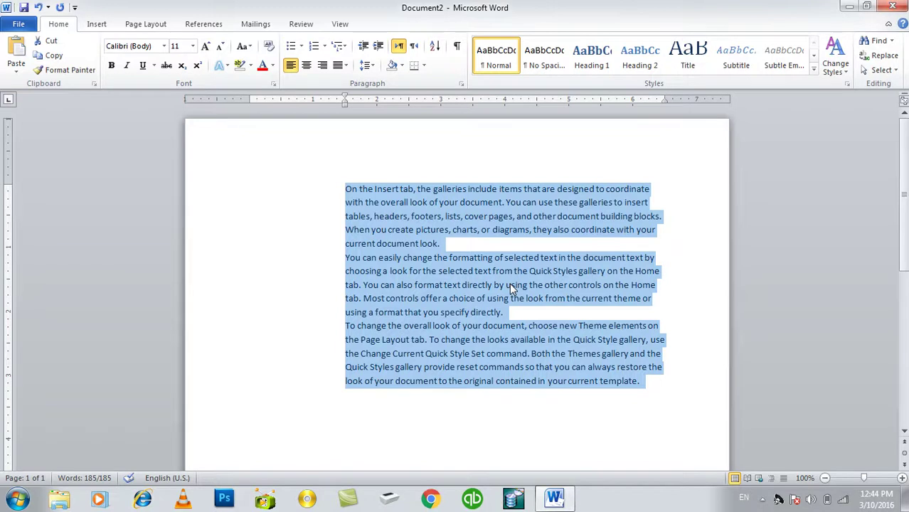
key(BackSpace)
key(BackSpace)
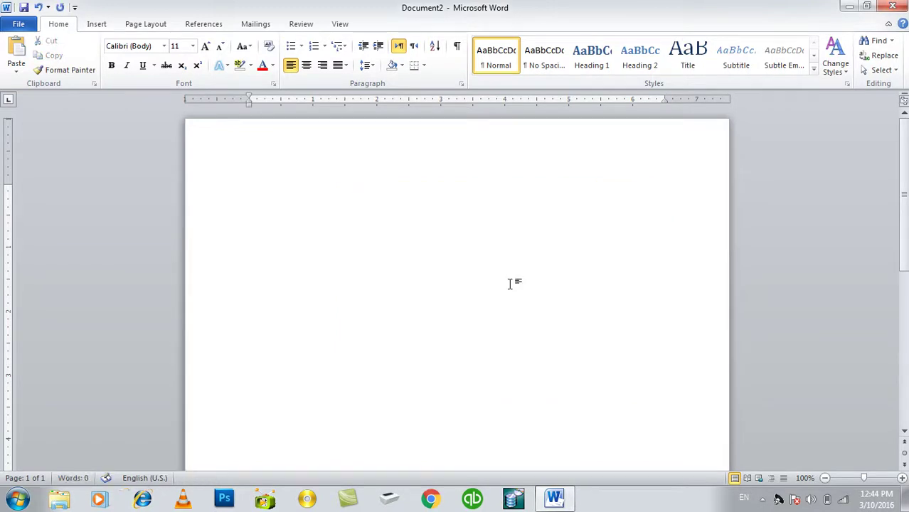
click(461, 83)
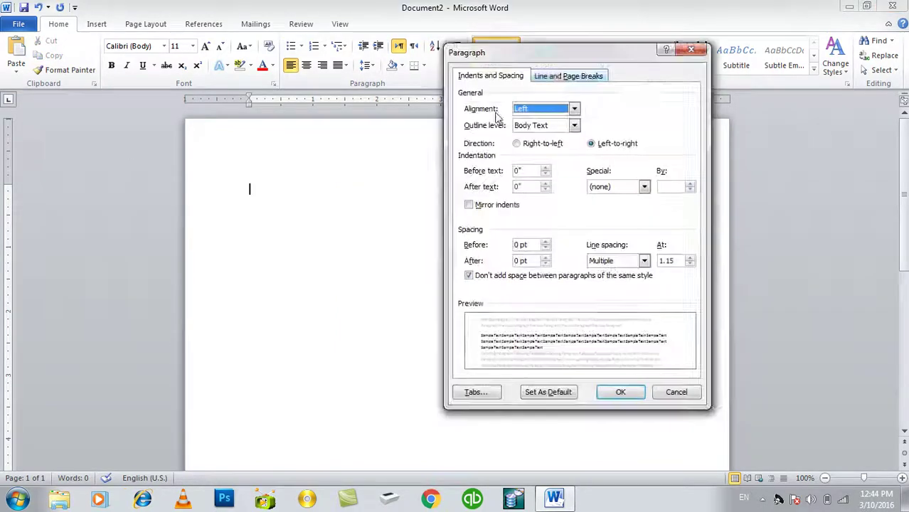
click(590, 80)
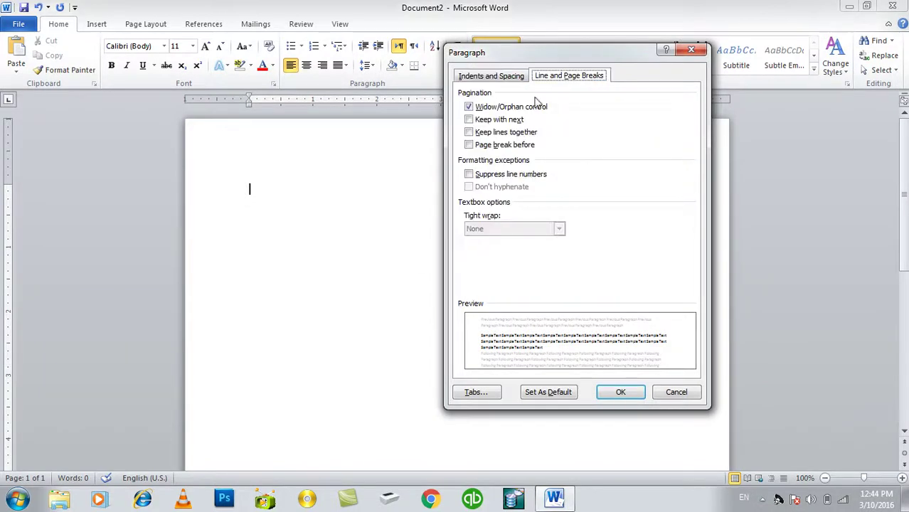
click(500, 76)
click(682, 392)
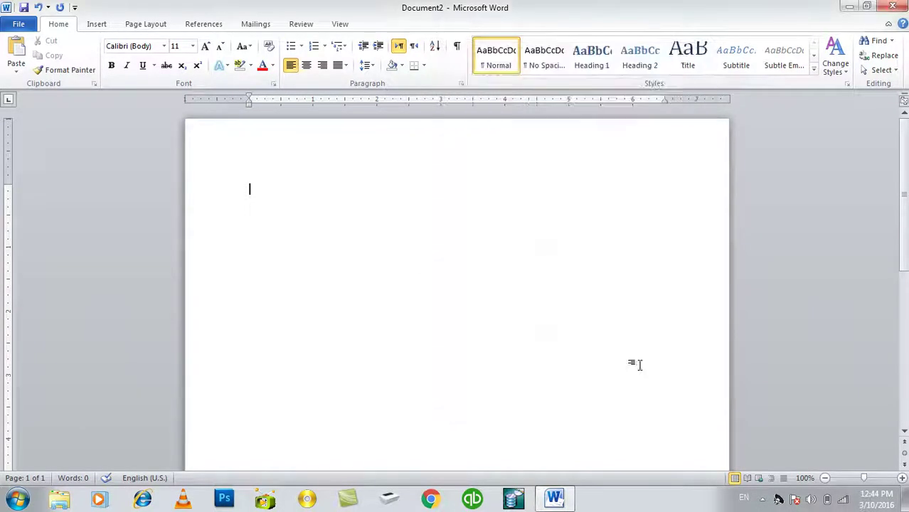